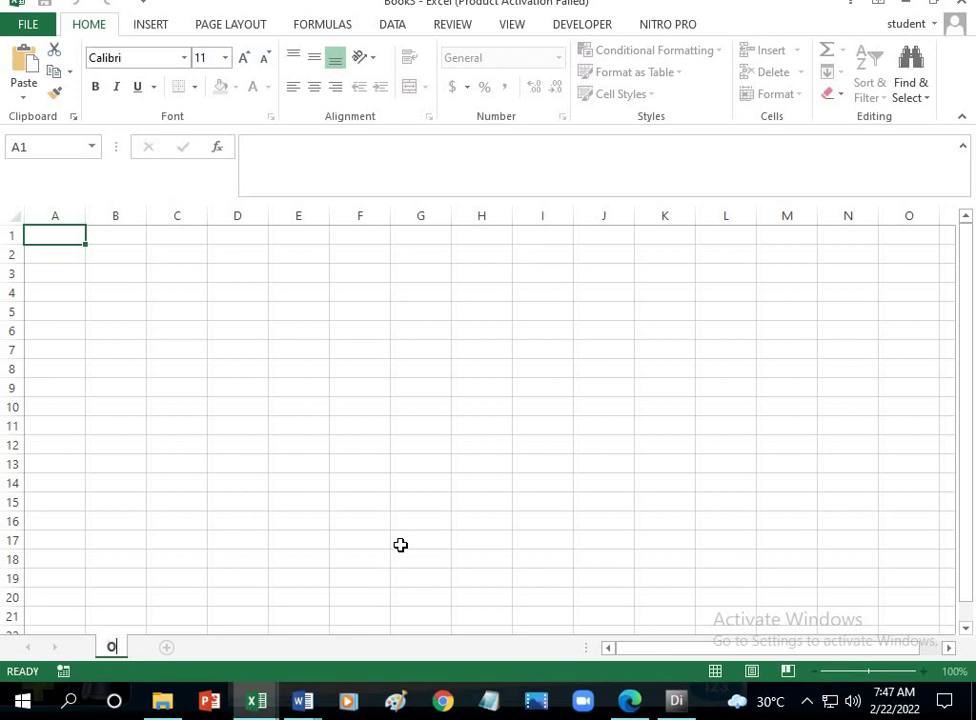
Rename the sheet as ODD AND EVEN NUMBERS
{"action": "type", "text": "DD AND EVEN"}
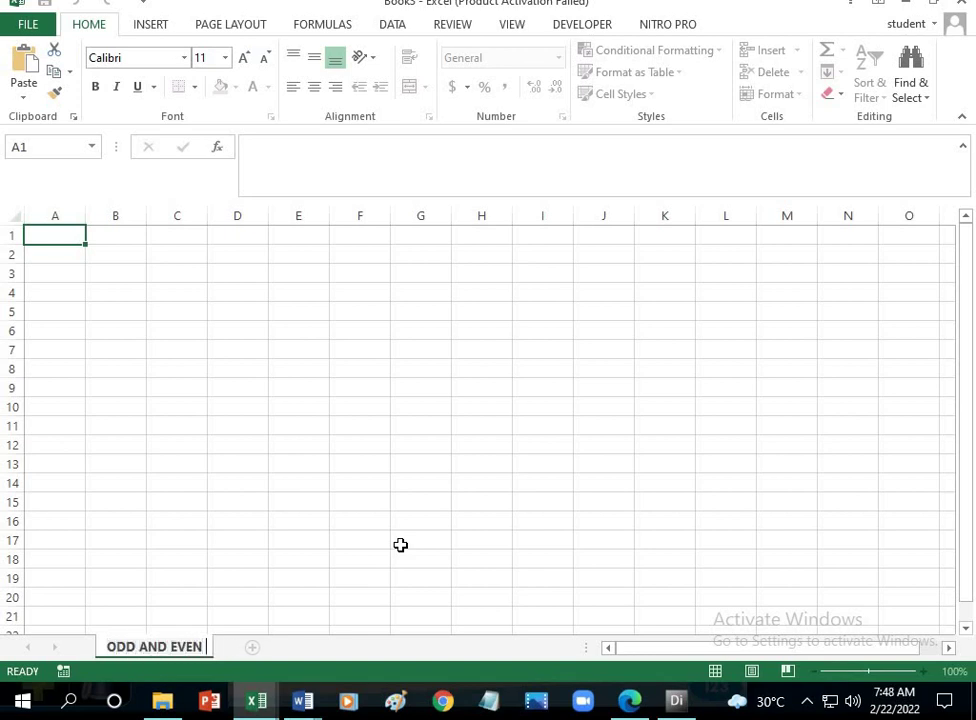
{"action": "type", "text": " NUMBERS"}
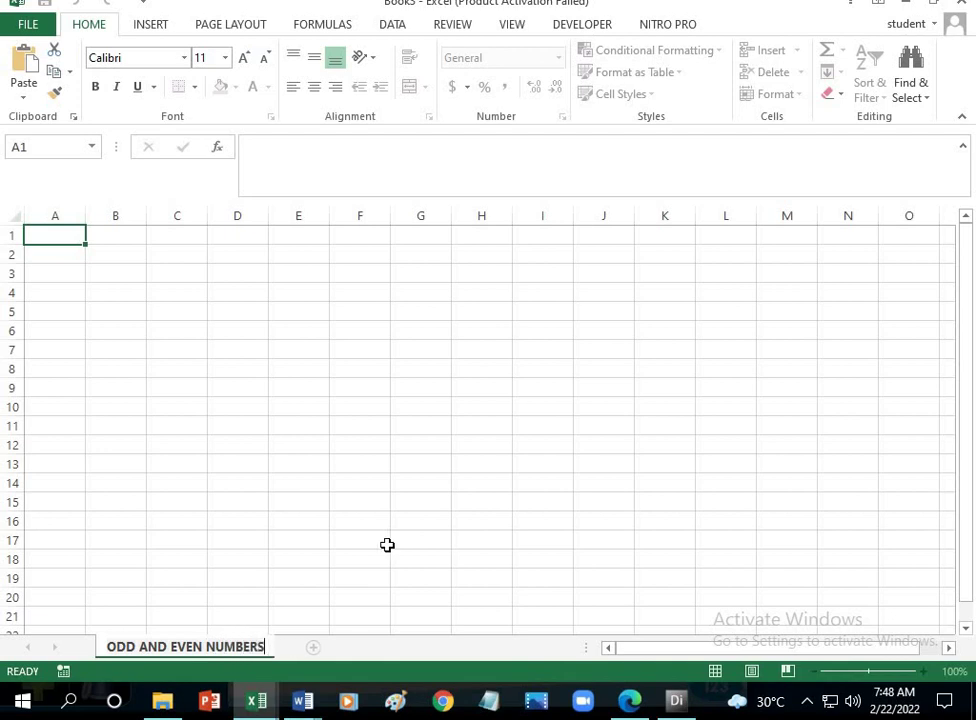
{"action": "key", "text": "Return"}
Fill A1:A10 with the odd-number series from 1 to 19, starting with 1 and 3, and label A11 as ODD
{"action": "left_click", "coordinate": [37, 353]}
{"action": "left_click", "coordinate": [67, 238]}
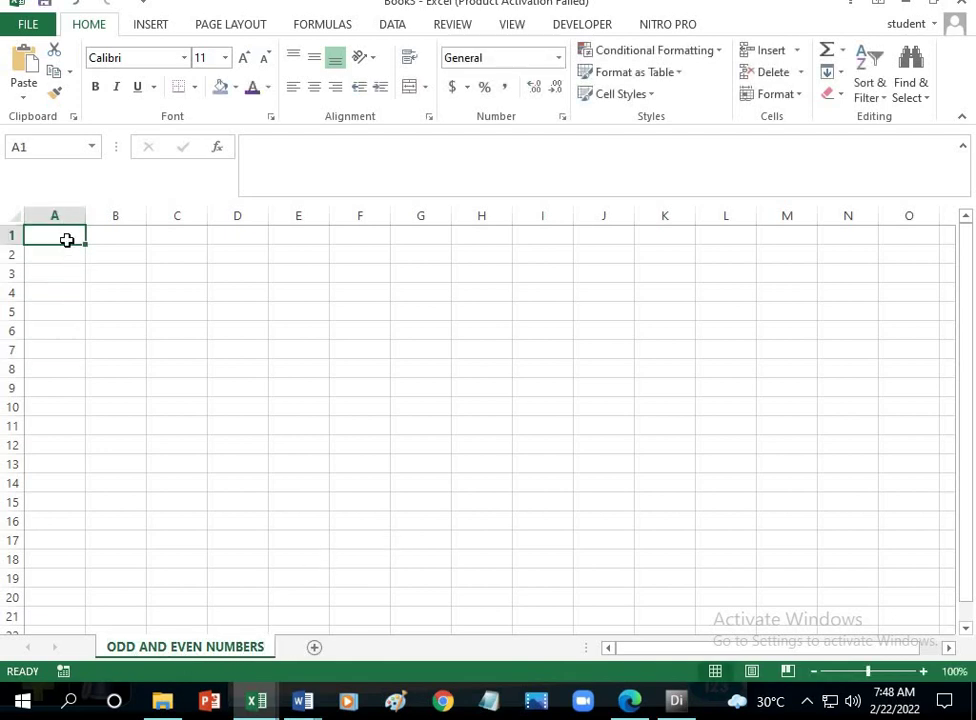
{"action": "type", "text": "1"}
{"action": "key", "text": "Return"}
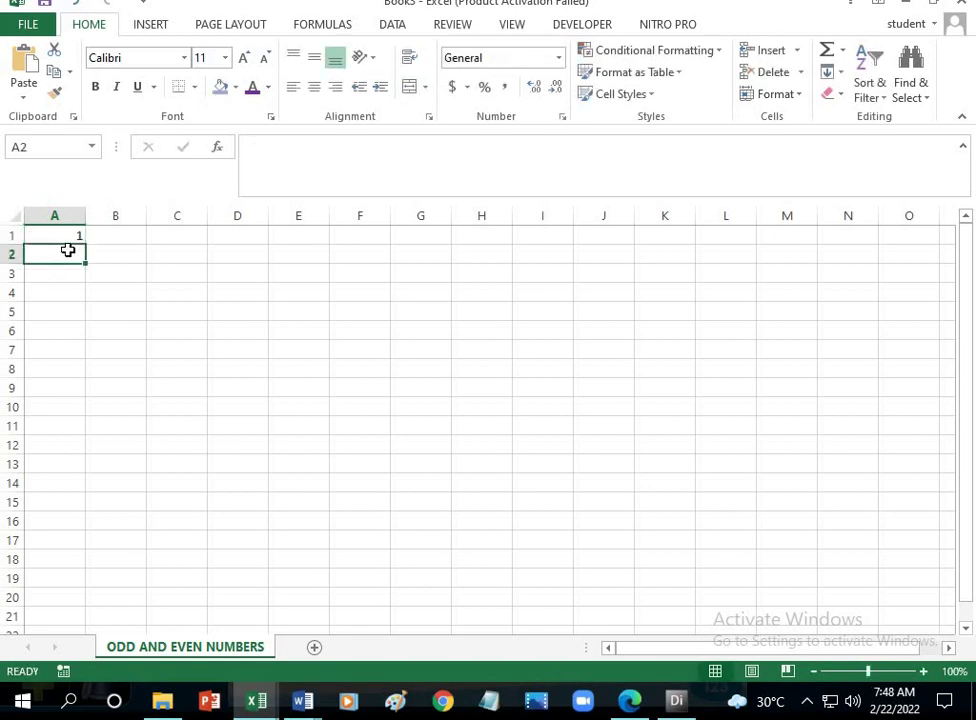
{"action": "type", "text": "3"}
{"action": "left_click_drag", "start_coordinate": [67, 236], "coordinate": [85, 418]}
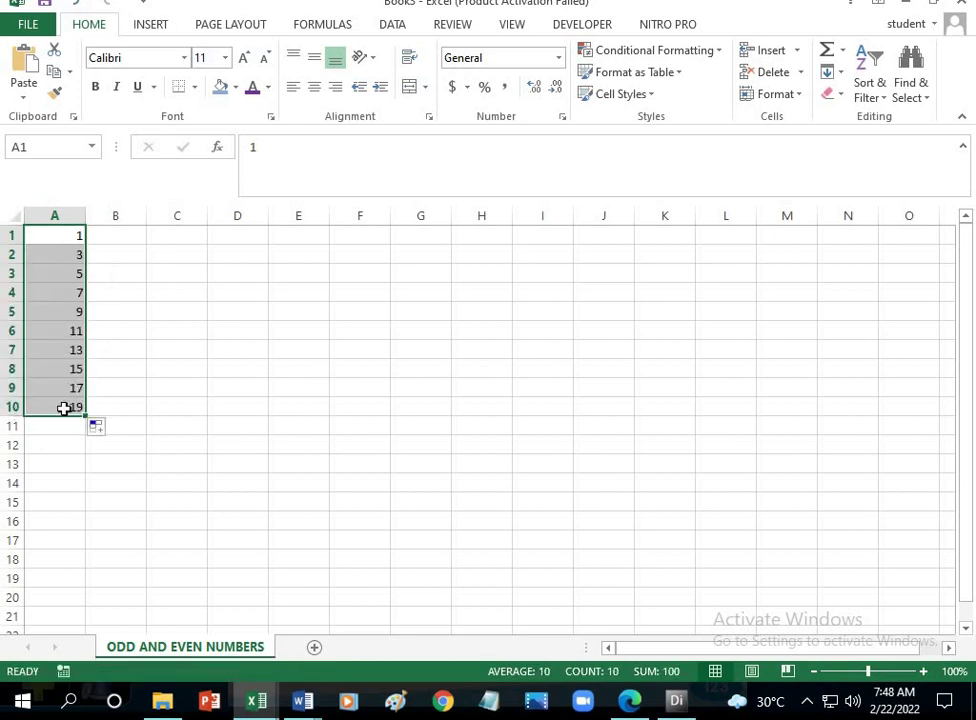
{"action": "left_click", "coordinate": [61, 429]}
{"action": "type", "text": "ODD"}
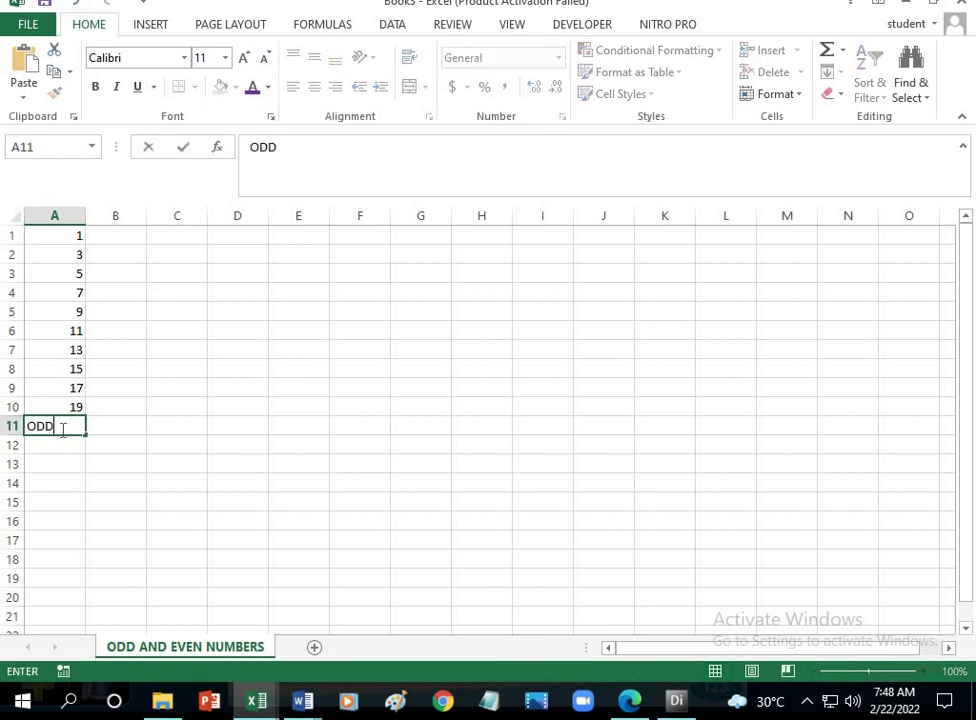
{"action": "left_click", "coordinate": [114, 418]}
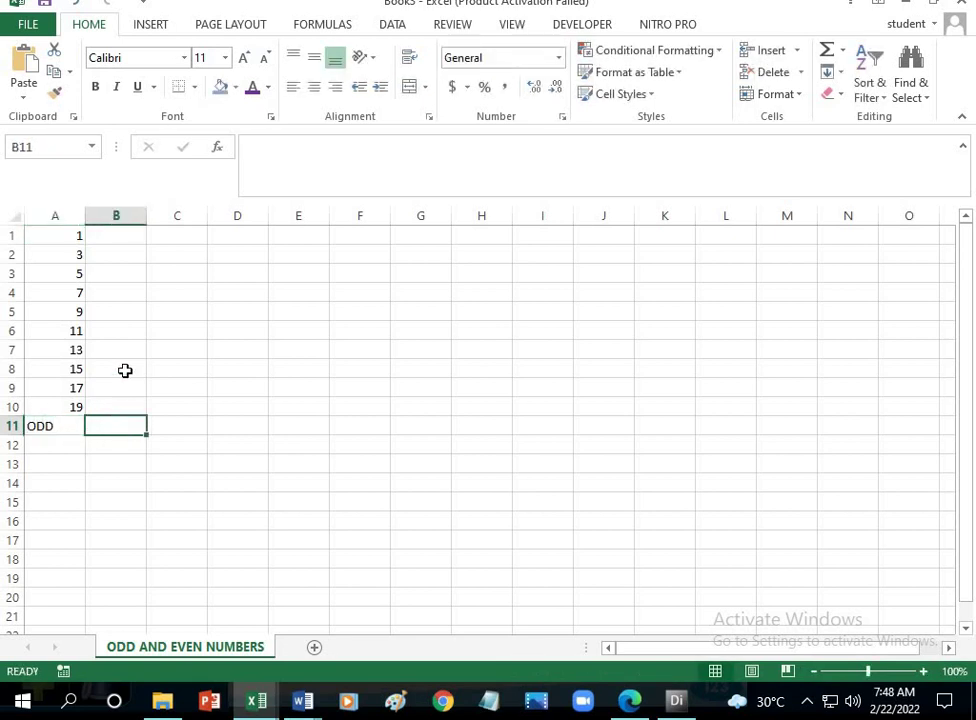
Fill B1:B10 with the even-number series from 2 to 20, starting with 2 and 4, and label B11 as EVEN
{"action": "left_click", "coordinate": [120, 232]}
{"action": "type", "text": "2"}
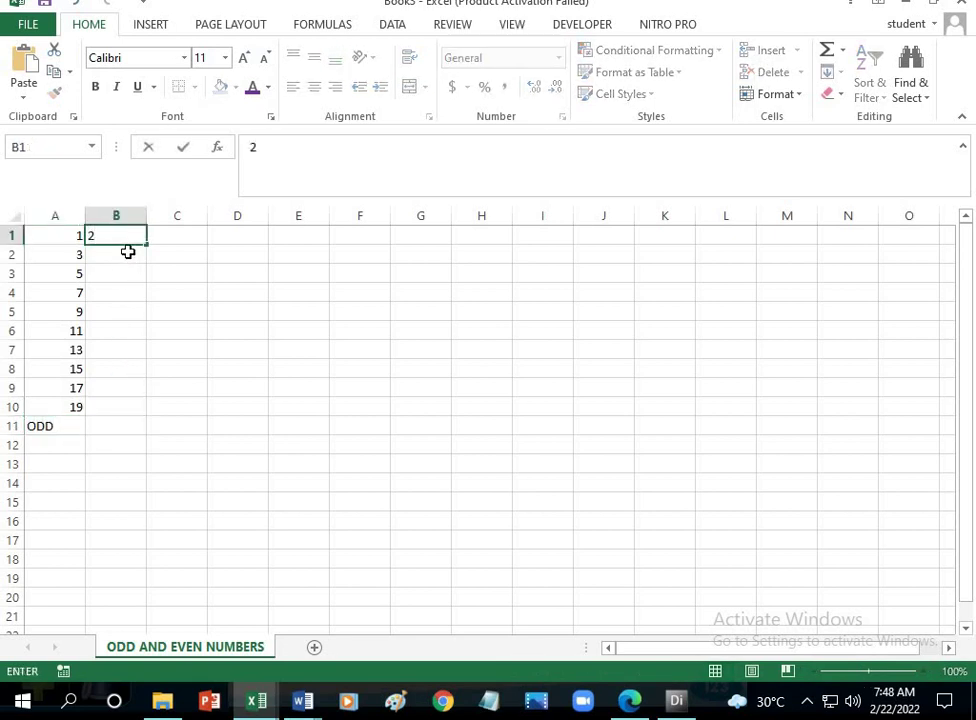
{"action": "left_click", "coordinate": [127, 254]}
{"action": "type", "text": "4"}
{"action": "left_click_drag", "start_coordinate": [120, 235], "coordinate": [145, 412]}
{"action": "left_click", "coordinate": [136, 430]}
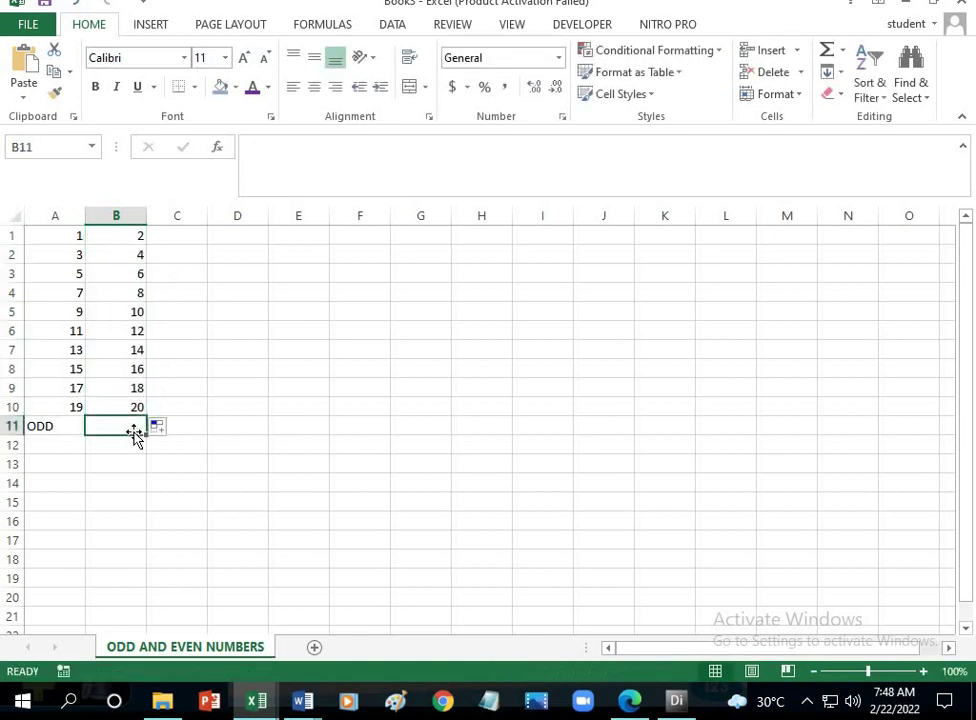
{"action": "type", "text": "EVEN"}
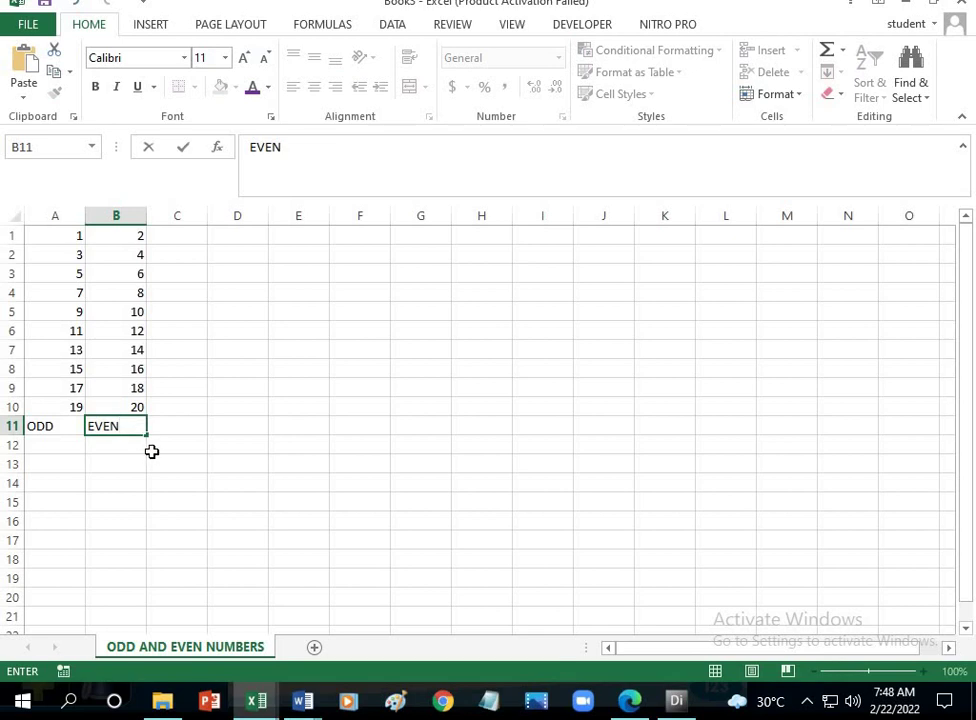
{"action": "left_click", "coordinate": [152, 451]}
Set the font size of A1:B11 to 20 and widen columns A and B
{"action": "left_click_drag", "start_coordinate": [70, 229], "coordinate": [128, 430]}
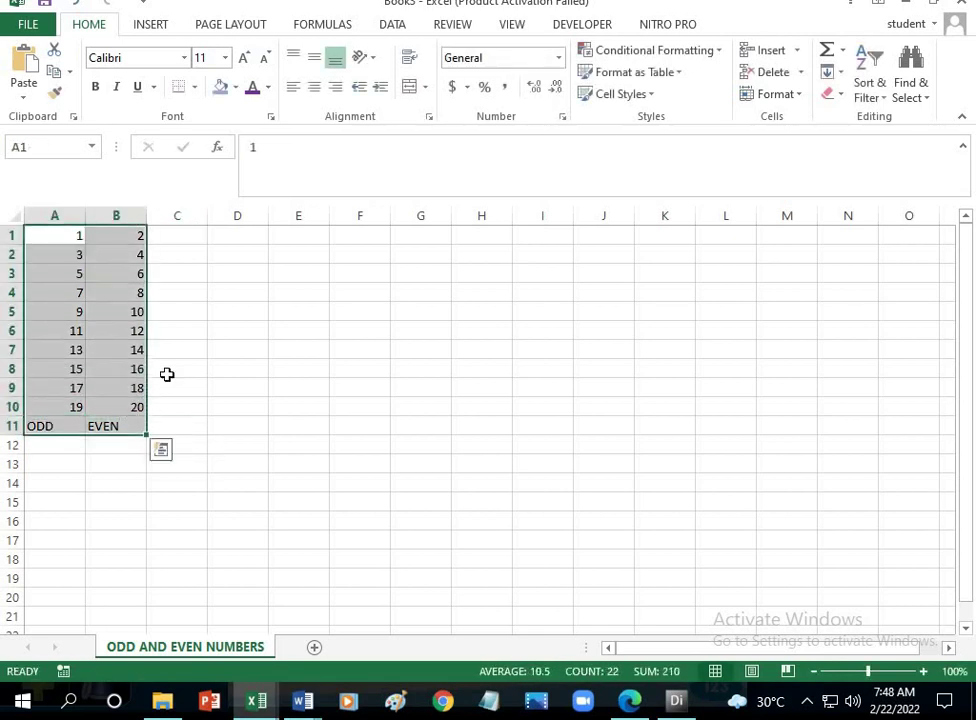
{"action": "left_click", "coordinate": [225, 58]}
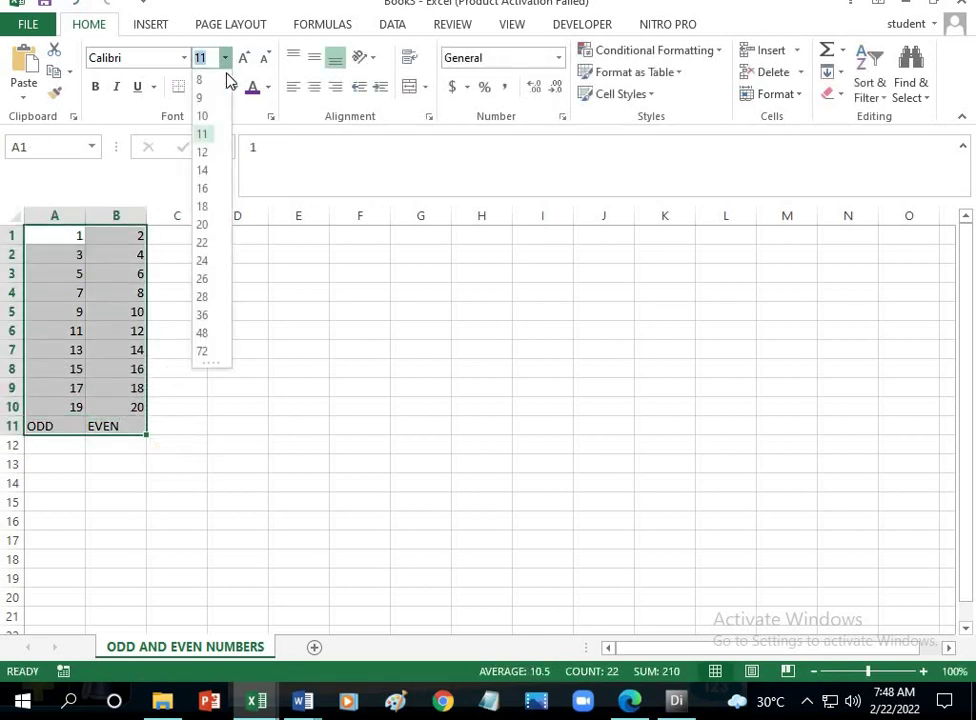
{"action": "left_click", "coordinate": [210, 208]}
{"action": "left_click_drag", "start_coordinate": [147, 218], "coordinate": [198, 231]}
{"action": "left_click_drag", "start_coordinate": [85, 218], "coordinate": [114, 220]}
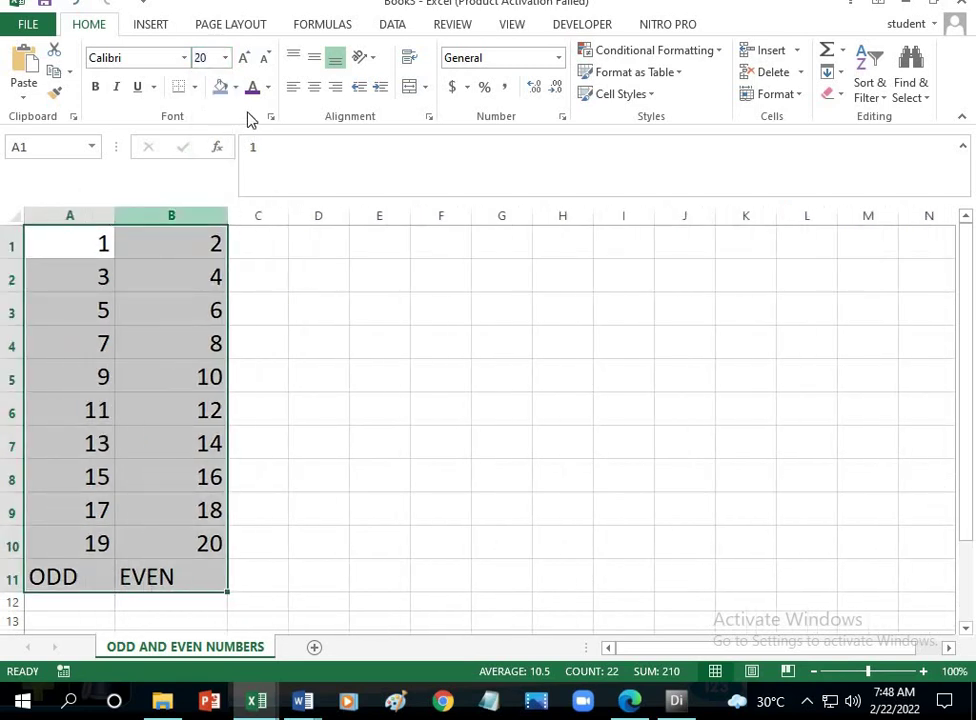
Change the font color of all numbers and labels in A1:B11 to red
{"action": "left_click", "coordinate": [268, 87]}
{"action": "left_click", "coordinate": [268, 258]}
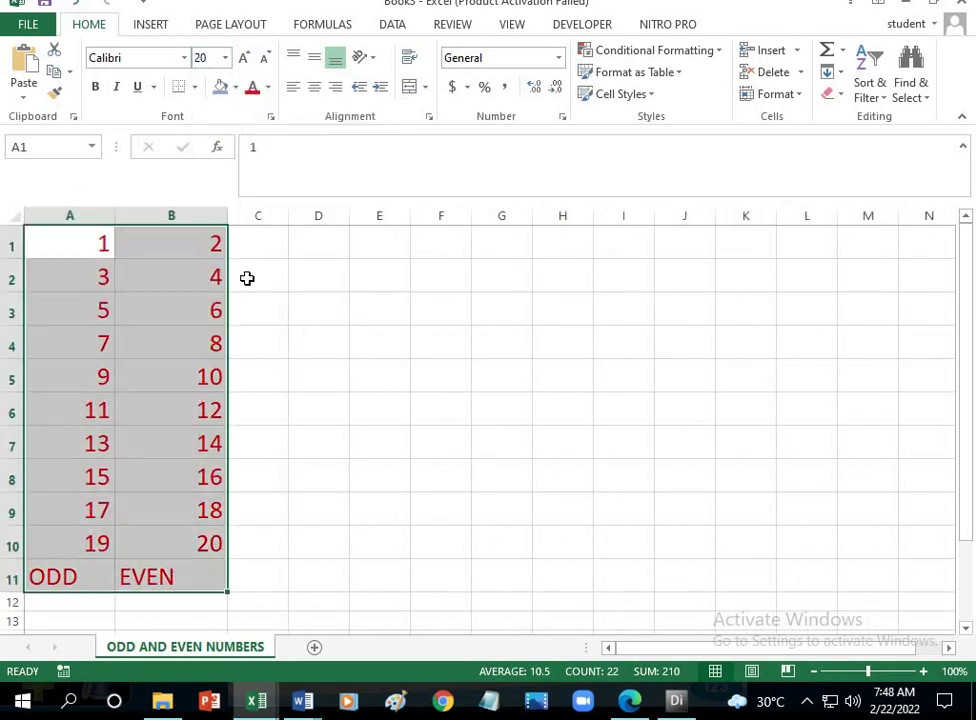
{"action": "left_click", "coordinate": [165, 343]}
Shade the odd numbers in A1:A10 light blue and the even numbers in B1:B10 dark green
{"action": "left_click_drag", "start_coordinate": [90, 245], "coordinate": [100, 543]}
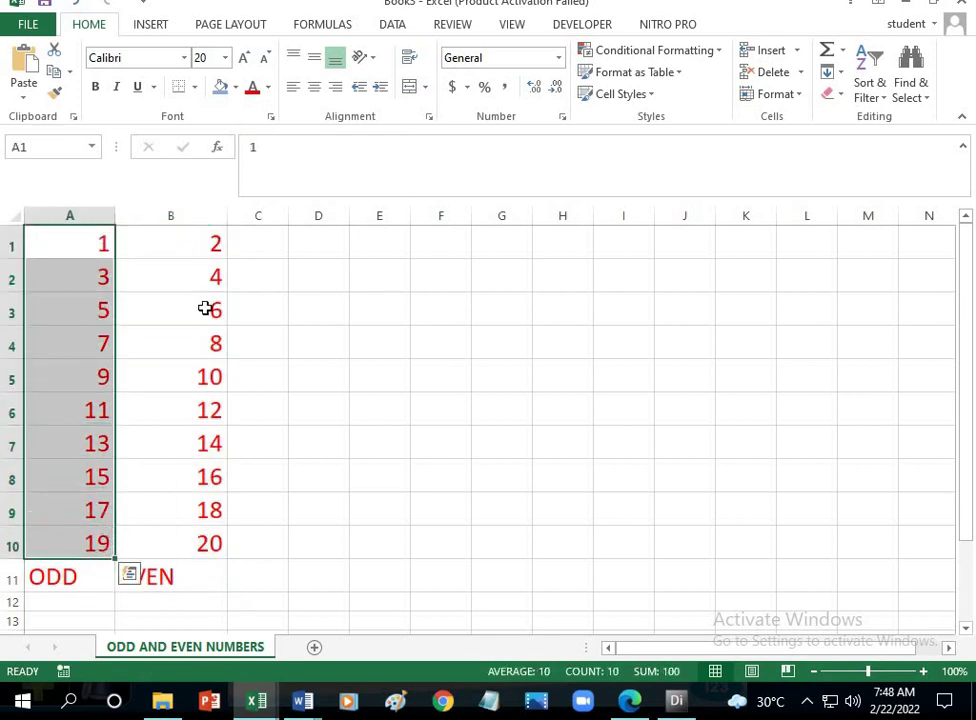
{"action": "left_click", "coordinate": [220, 87]}
{"action": "left_click_drag", "start_coordinate": [196, 235], "coordinate": [194, 539]}
{"action": "left_click", "coordinate": [194, 539]}
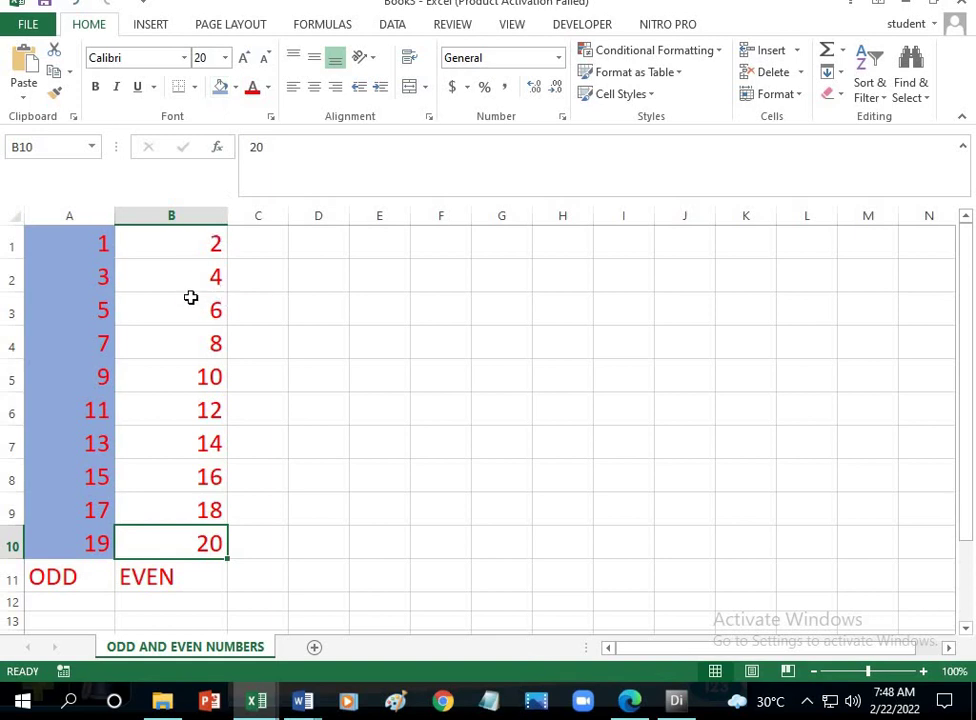
{"action": "left_click_drag", "start_coordinate": [200, 243], "coordinate": [209, 545]}
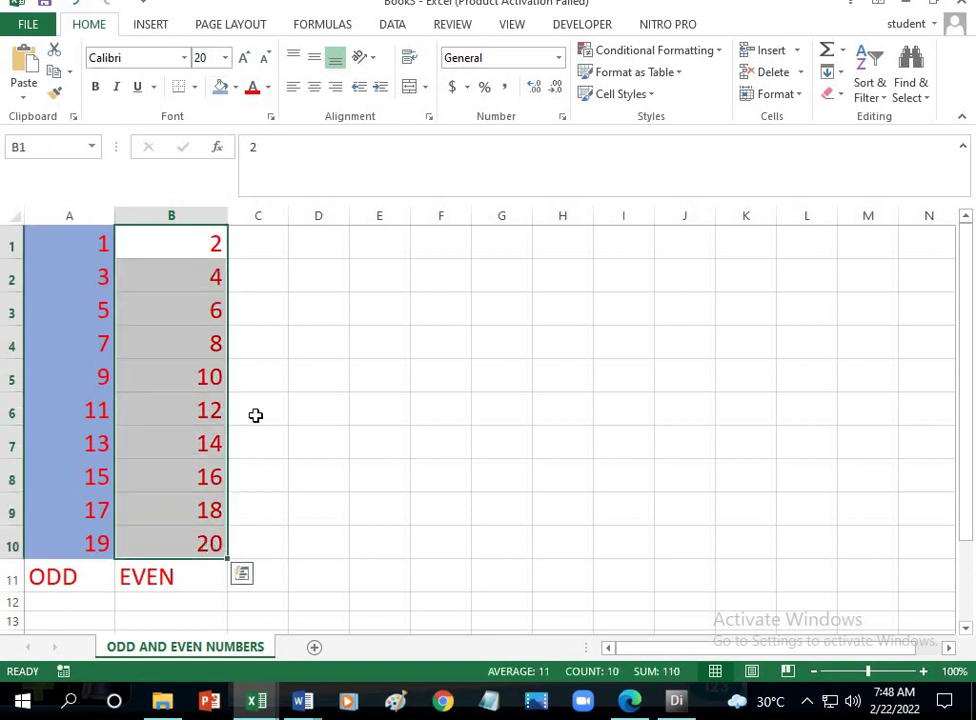
{"action": "left_click", "coordinate": [237, 88]}
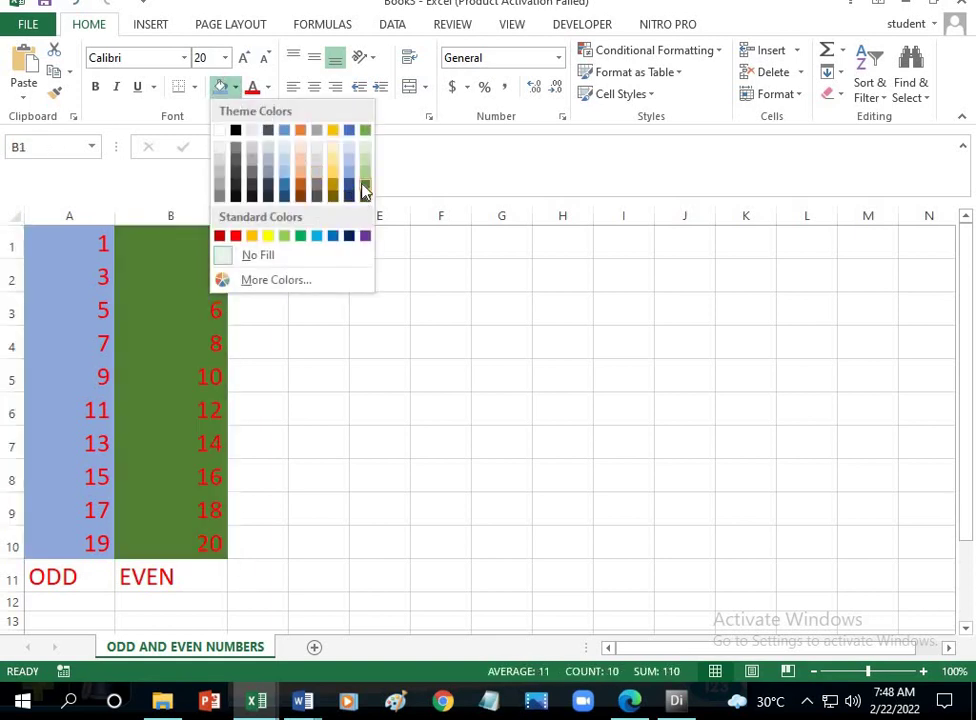
{"action": "left_click", "coordinate": [365, 196]}
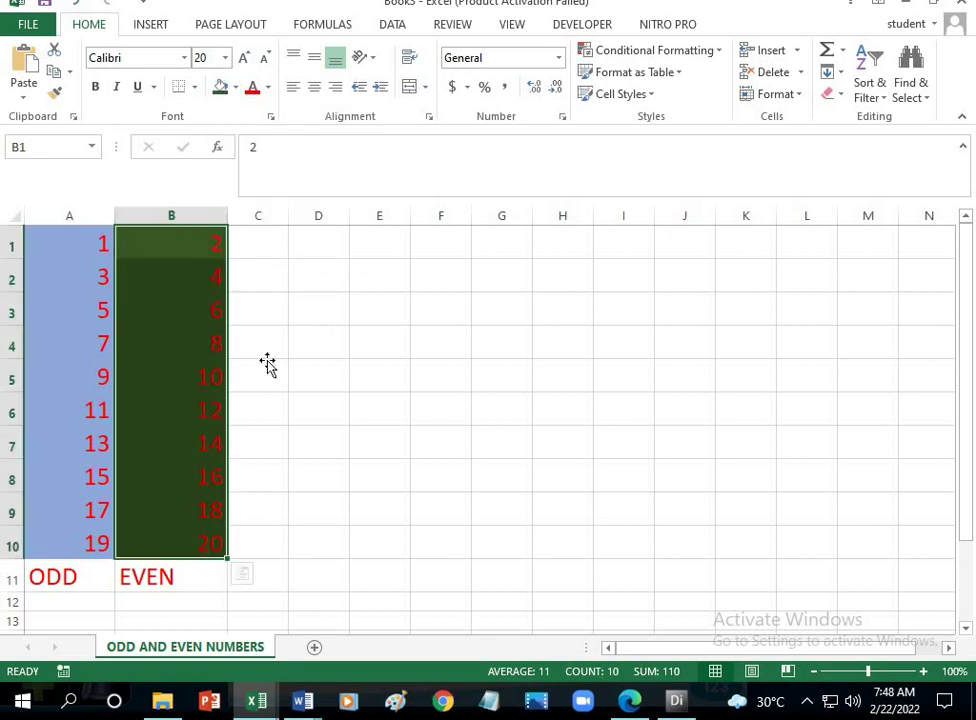
{"action": "left_click", "coordinate": [266, 364]}
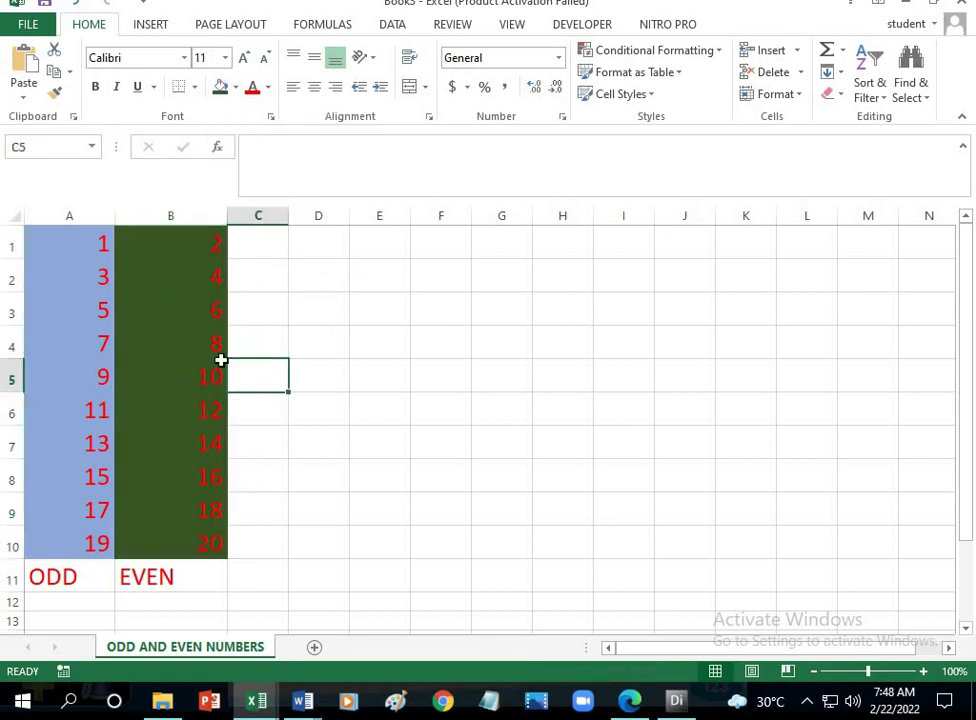
Add a new sheet and clear its default name for renaming
{"action": "left_click", "coordinate": [314, 649]}
{"action": "right_click", "coordinate": [313, 651]}
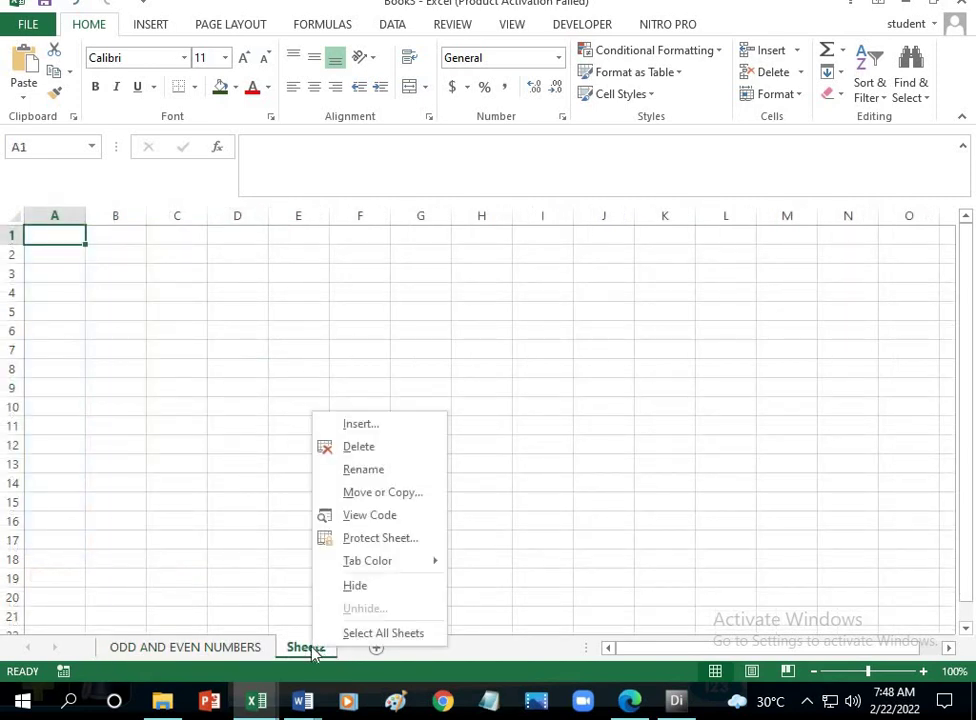
{"action": "left_click", "coordinate": [392, 470]}
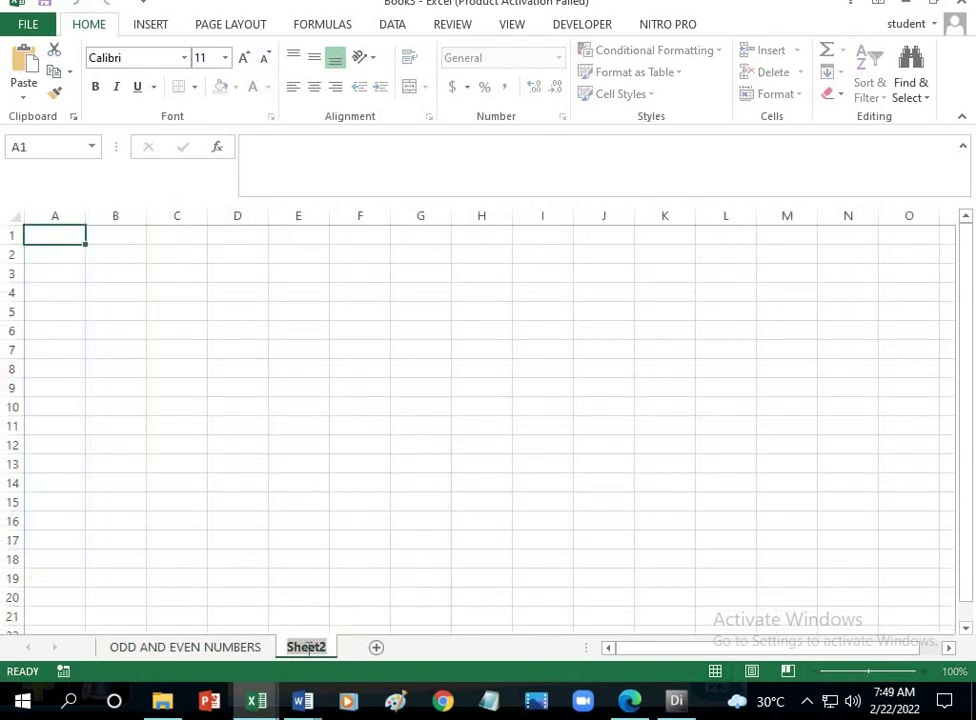
{"action": "key", "text": "BackSpace"}
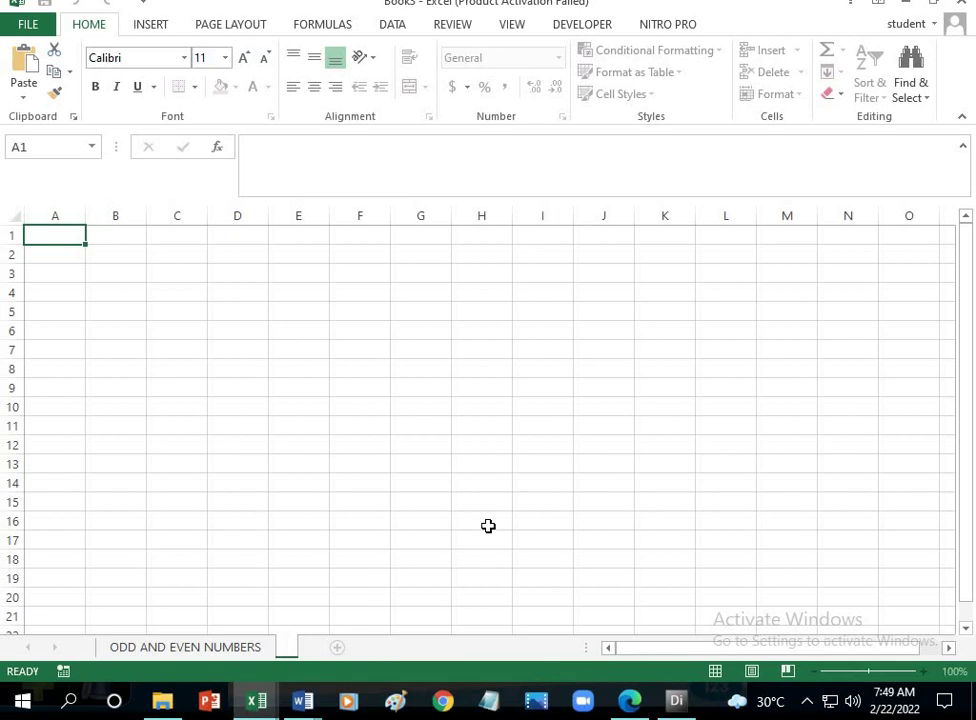
Switch to the digital textbook, view the counting pattern examples on page 124, and return to the Excel workbook
{"action": "left_click", "coordinate": [675, 700]}
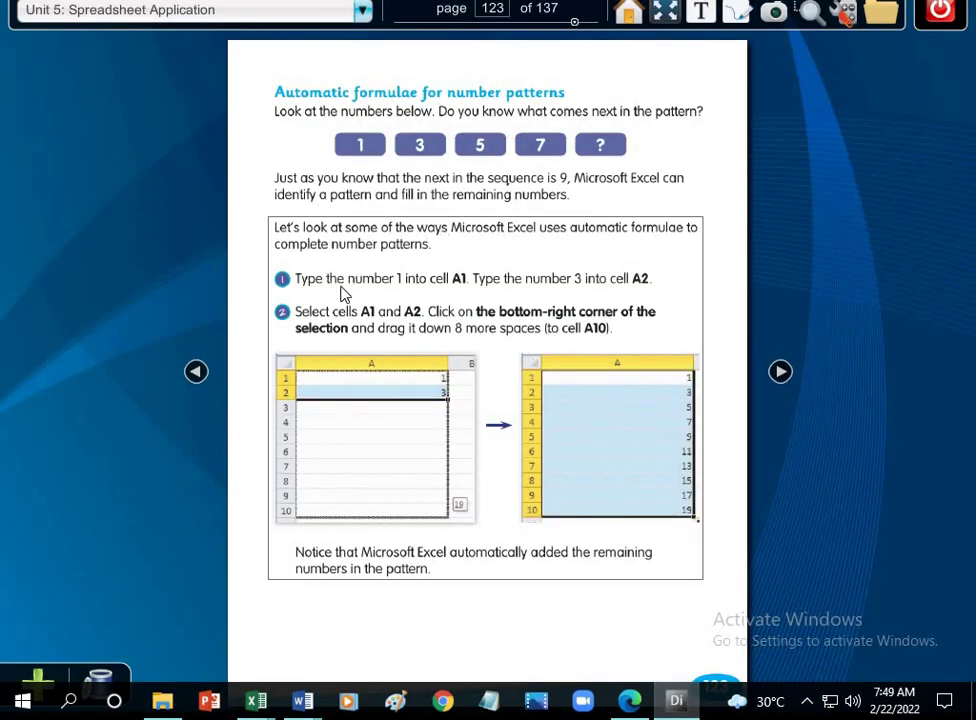
{"action": "left_click", "coordinate": [781, 372]}
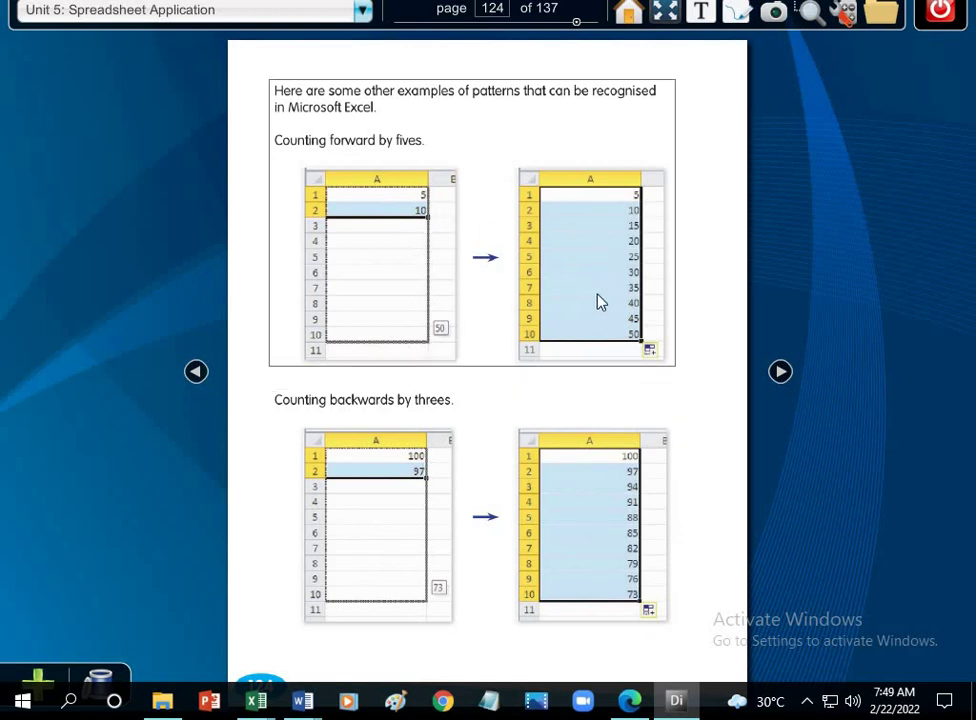
{"action": "mouse_move", "coordinate": [257, 701]}
{"action": "left_click", "coordinate": [379, 630]}
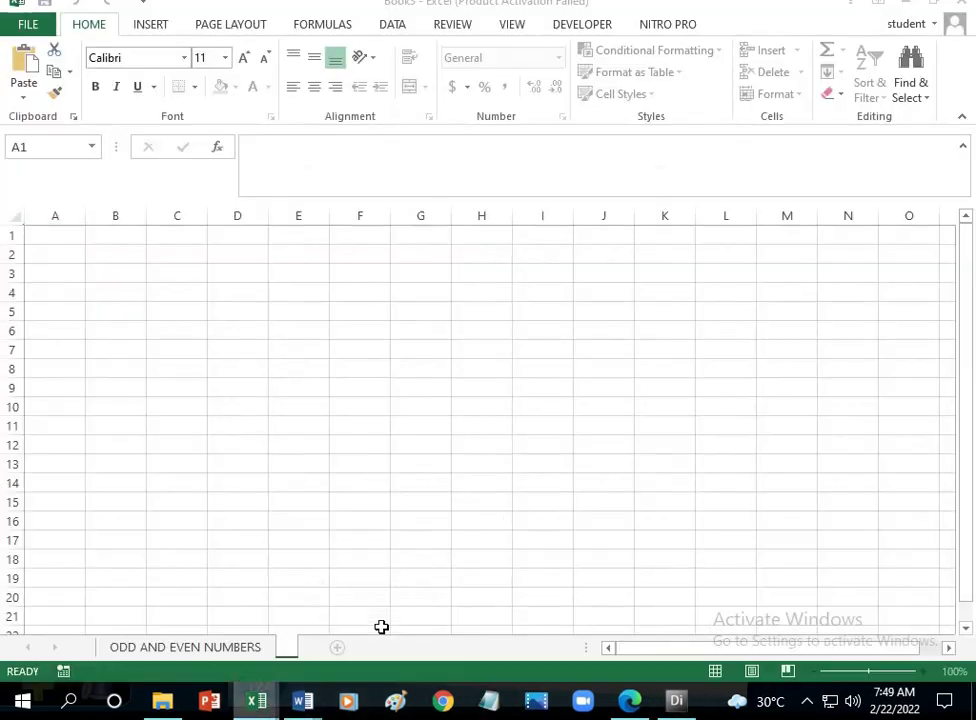
Name the new sheet COUNTING FORWARD BY NUMBERS
{"action": "type", "text": "C"}
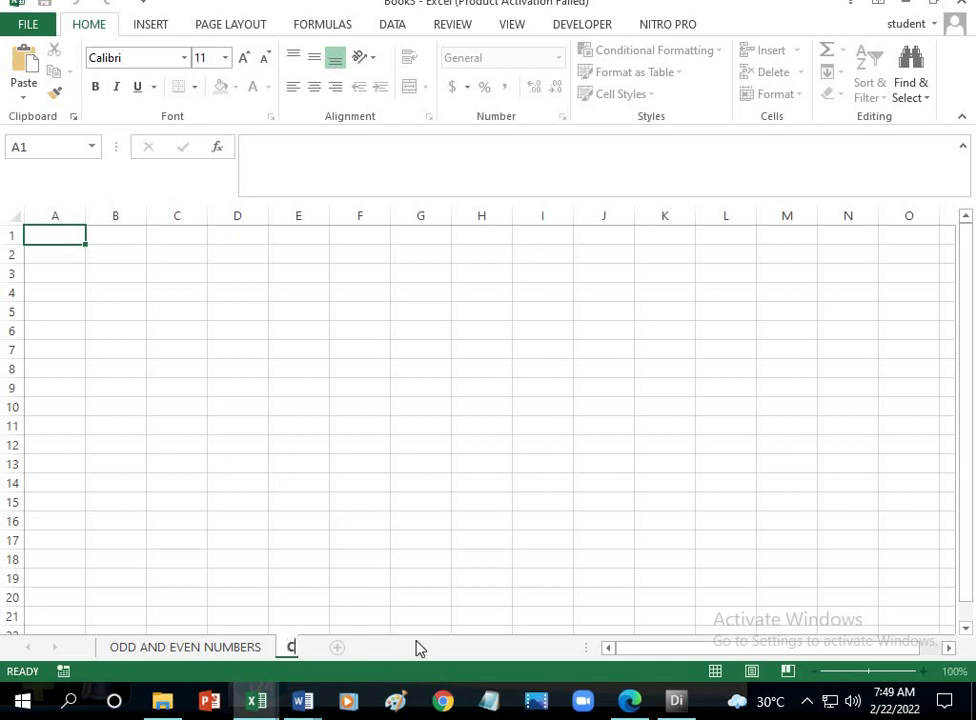
{"action": "type", "text": "OUNTING"}
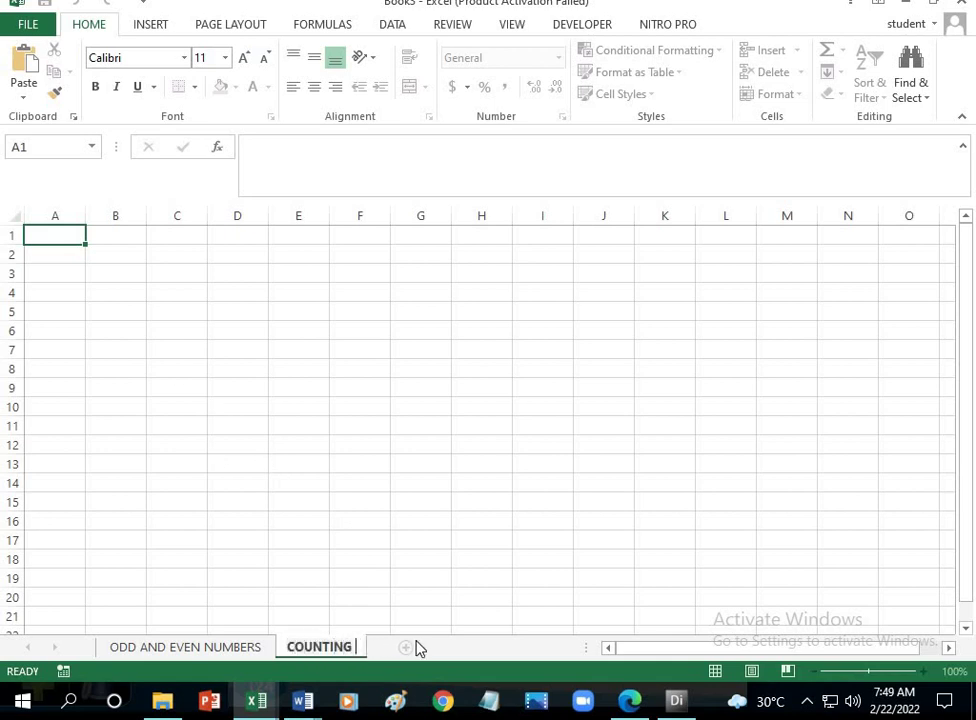
{"action": "type", "text": " FORE"}
{"action": "type", "text": "ARD BY "}
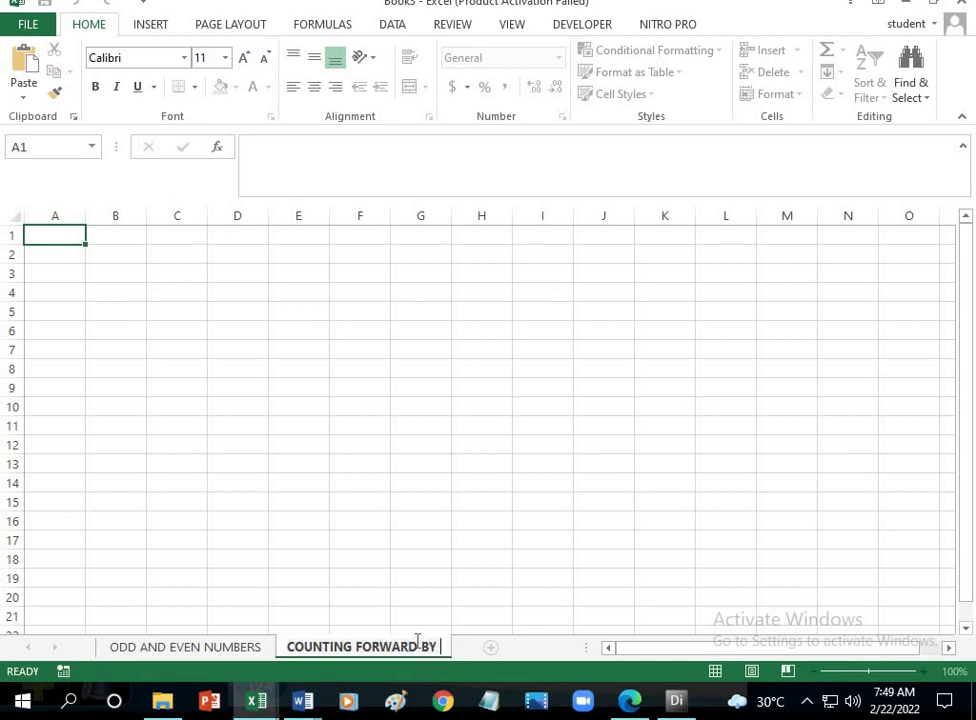
{"action": "type", "text": "NUMBERS"}
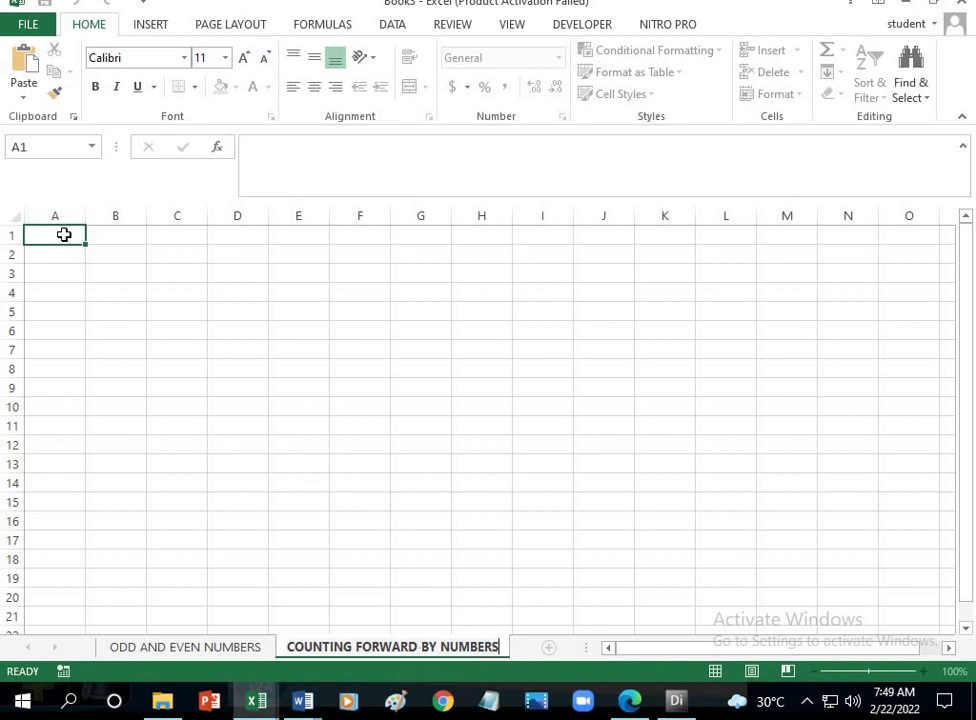
{"action": "type", "text": "BY"}
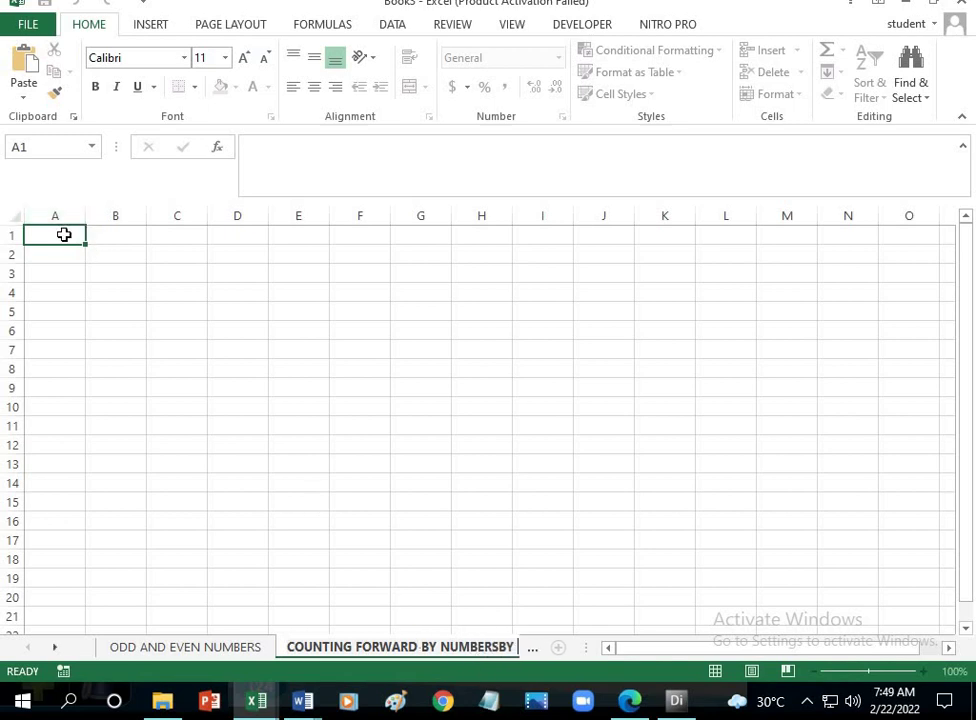
{"action": "key", "text": "BackSpace"}
{"action": "key", "text": "BackSpace"}
{"action": "key", "text": "Return"}
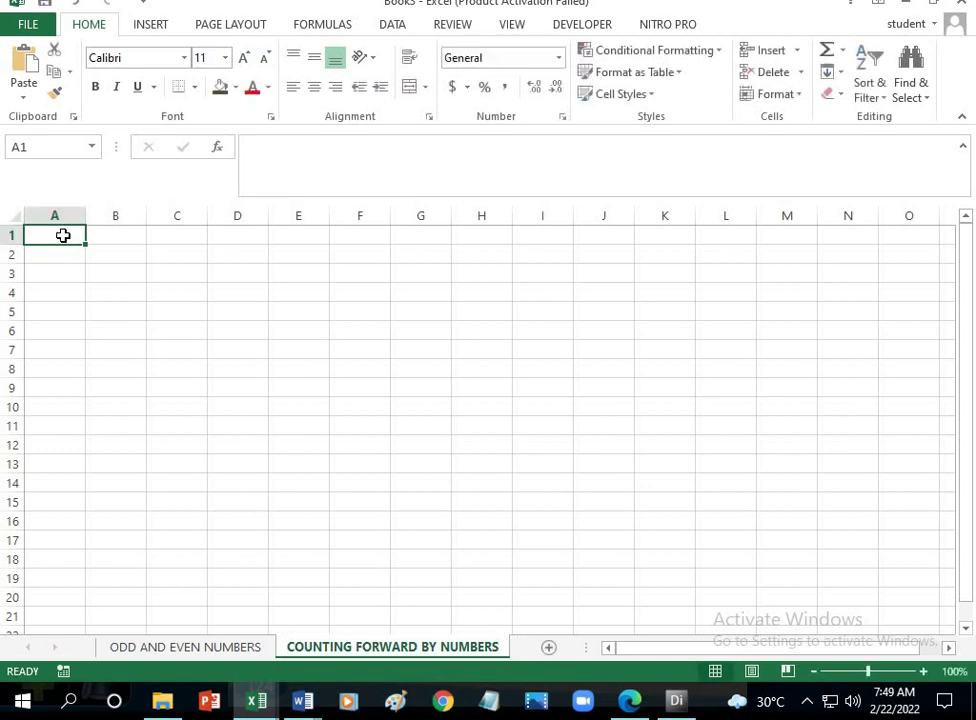
Head column A with BY 5 in A1, enter 5 and 10 below it, and fill the series down to A11
{"action": "type", "text": "BY 5"}
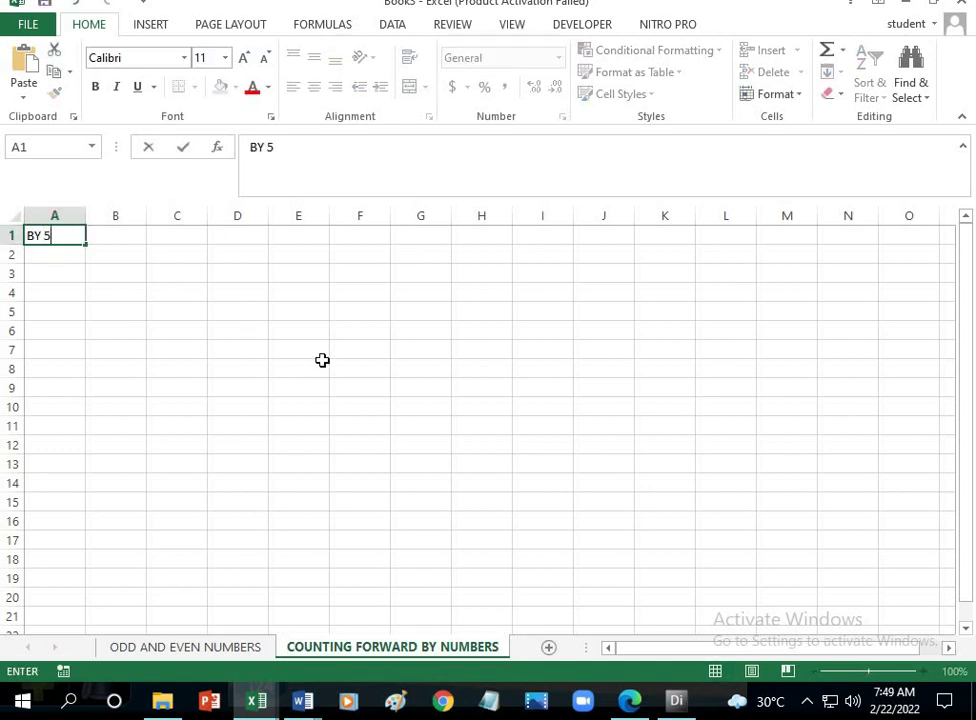
{"action": "left_click", "coordinate": [64, 256]}
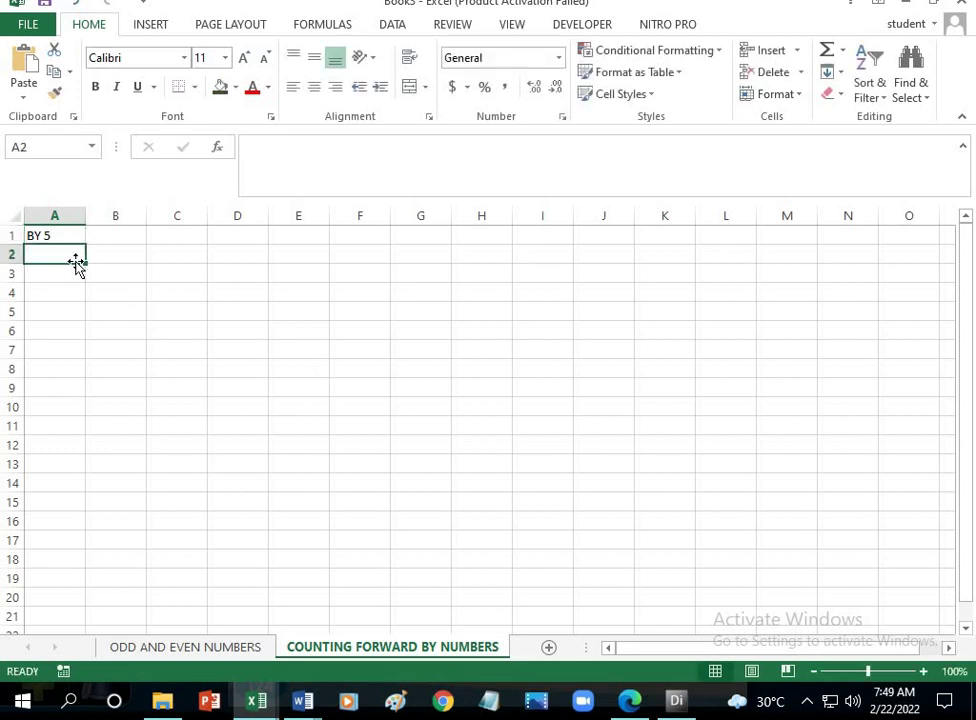
{"action": "type", "text": "5"}
{"action": "left_click", "coordinate": [74, 270]}
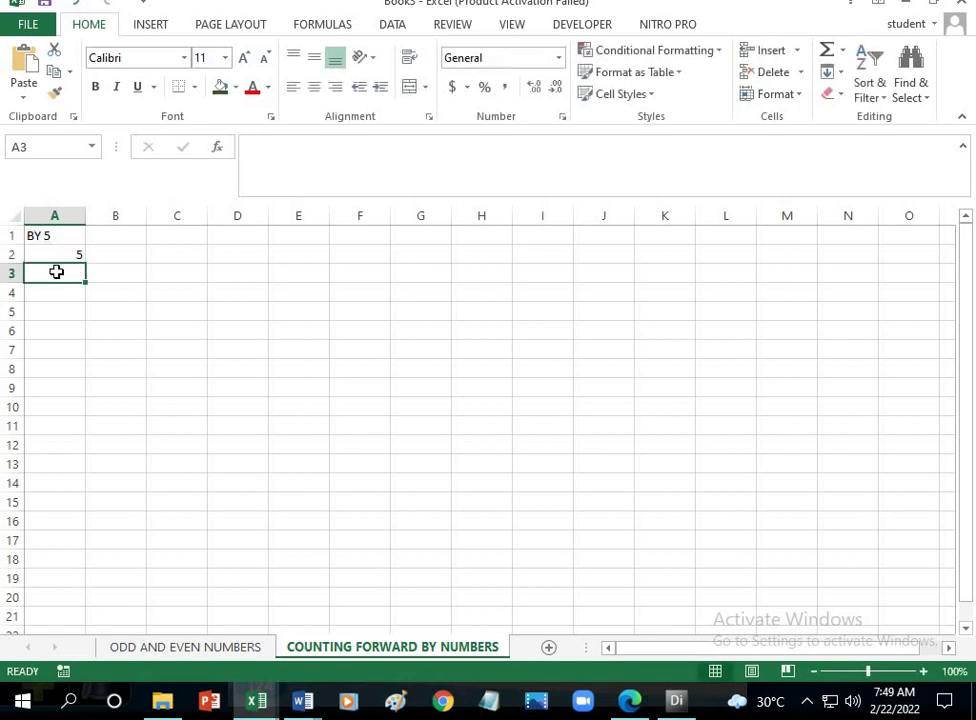
{"action": "type", "text": "10"}
{"action": "left_click_drag", "start_coordinate": [62, 254], "coordinate": [76, 432]}
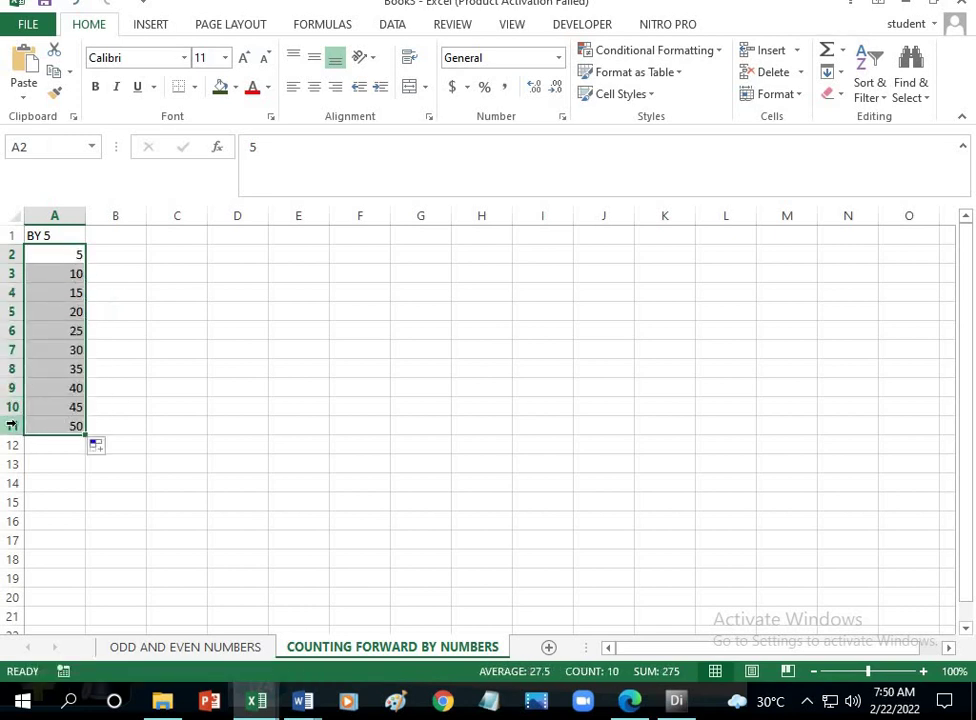
Head column B with BY 10 in B1, enter 10 and 20 below it, and fill the series down to B11
{"action": "left_click", "coordinate": [127, 232]}
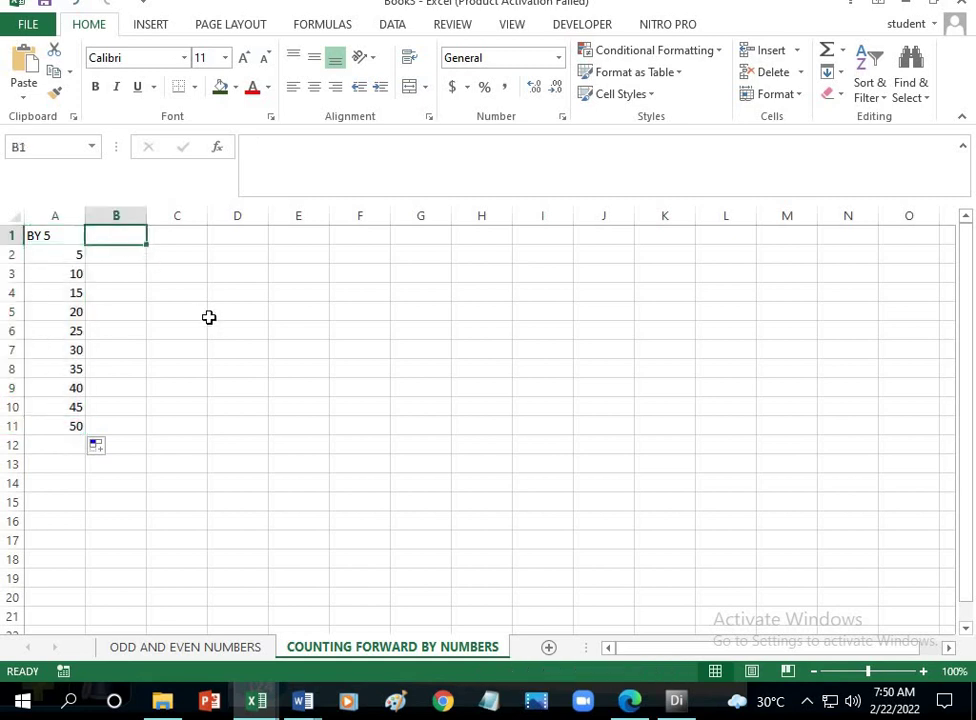
{"action": "type", "text": "BY 10"}
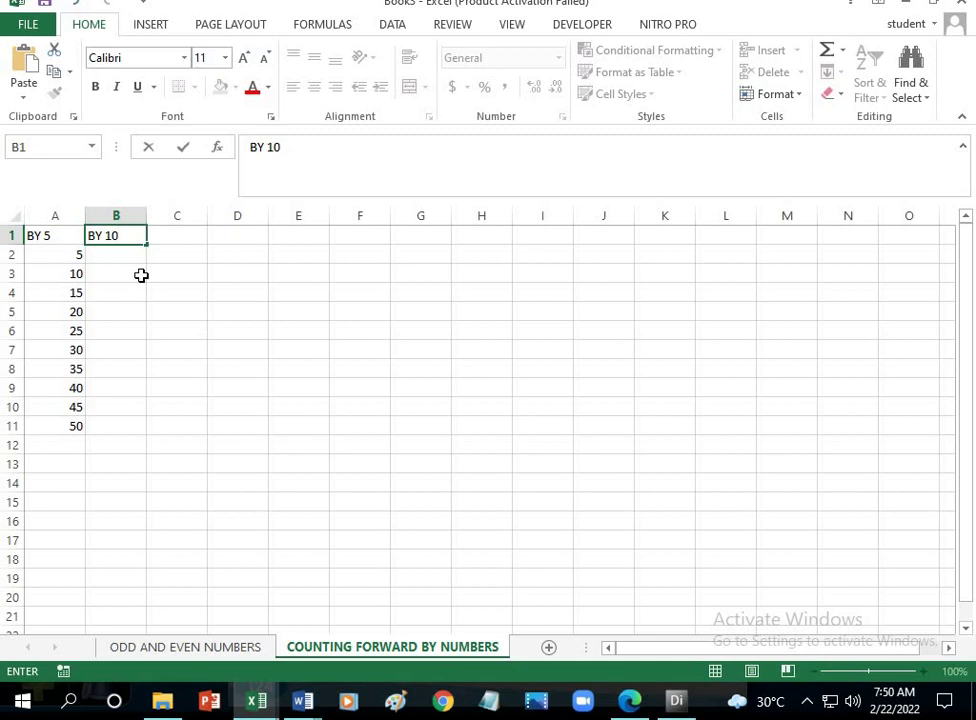
{"action": "left_click", "coordinate": [139, 257]}
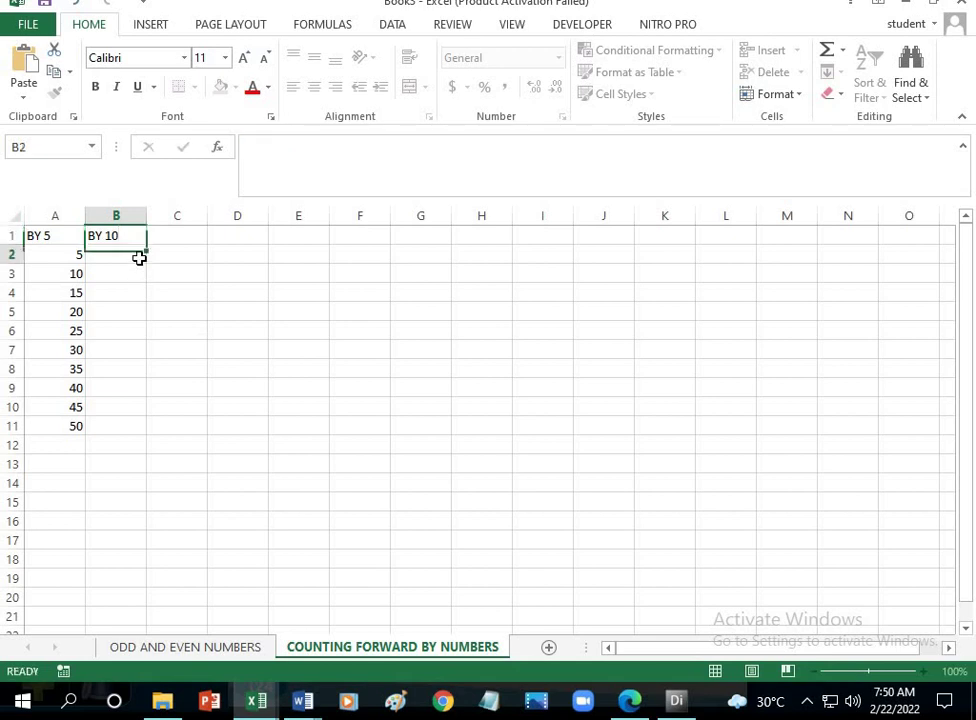
{"action": "type", "text": "10"}
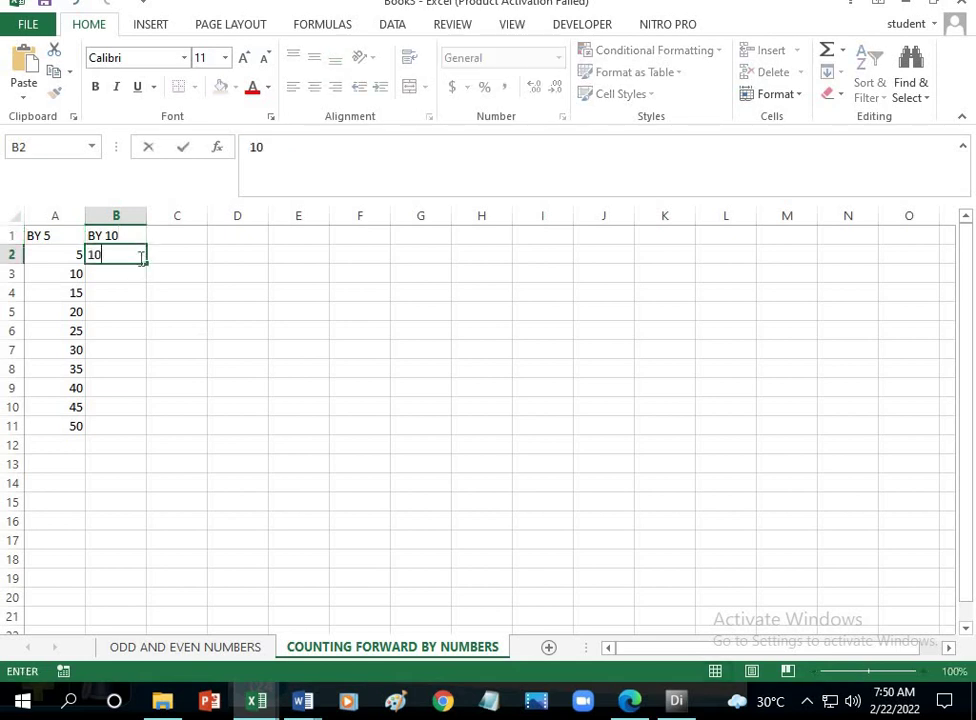
{"action": "left_click", "coordinate": [120, 277]}
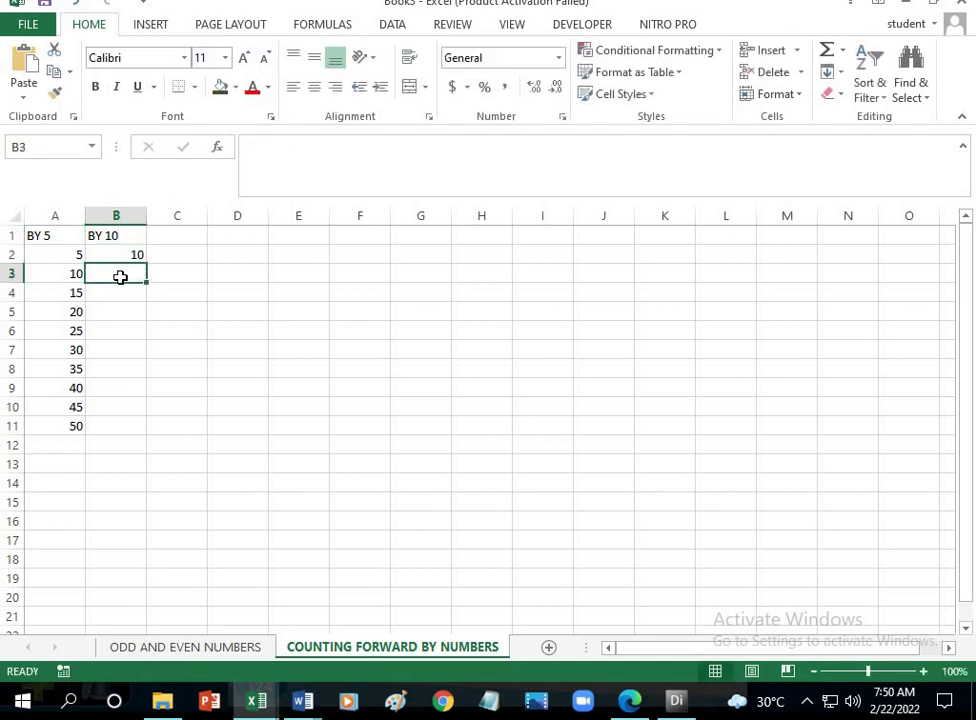
{"action": "type", "text": "20"}
{"action": "left_click", "coordinate": [130, 256]}
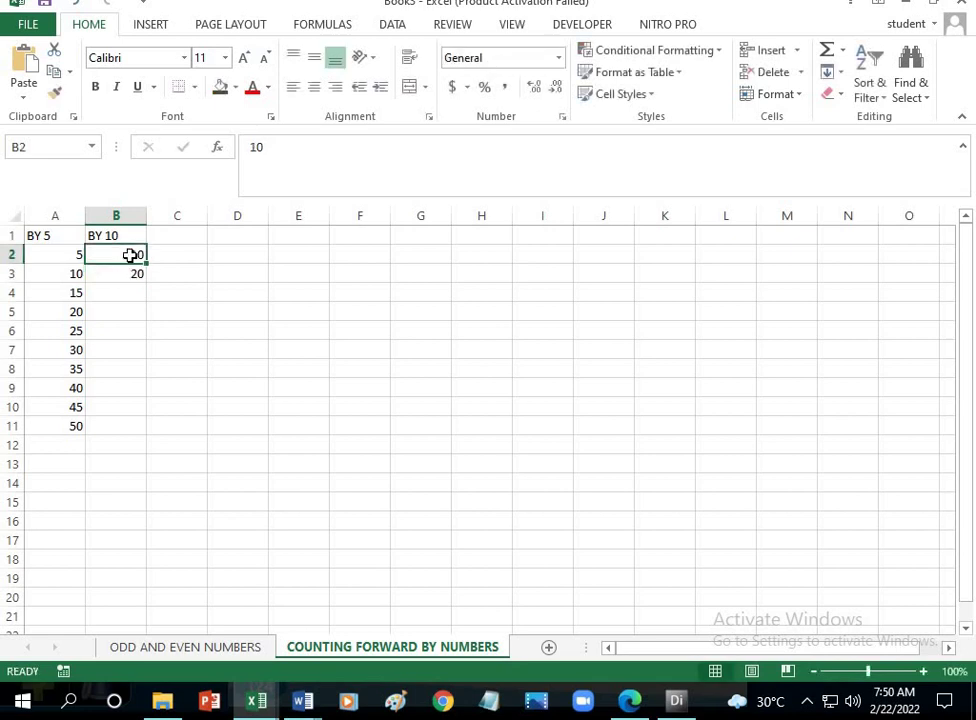
{"action": "left_click_drag", "start_coordinate": [130, 256], "coordinate": [142, 430]}
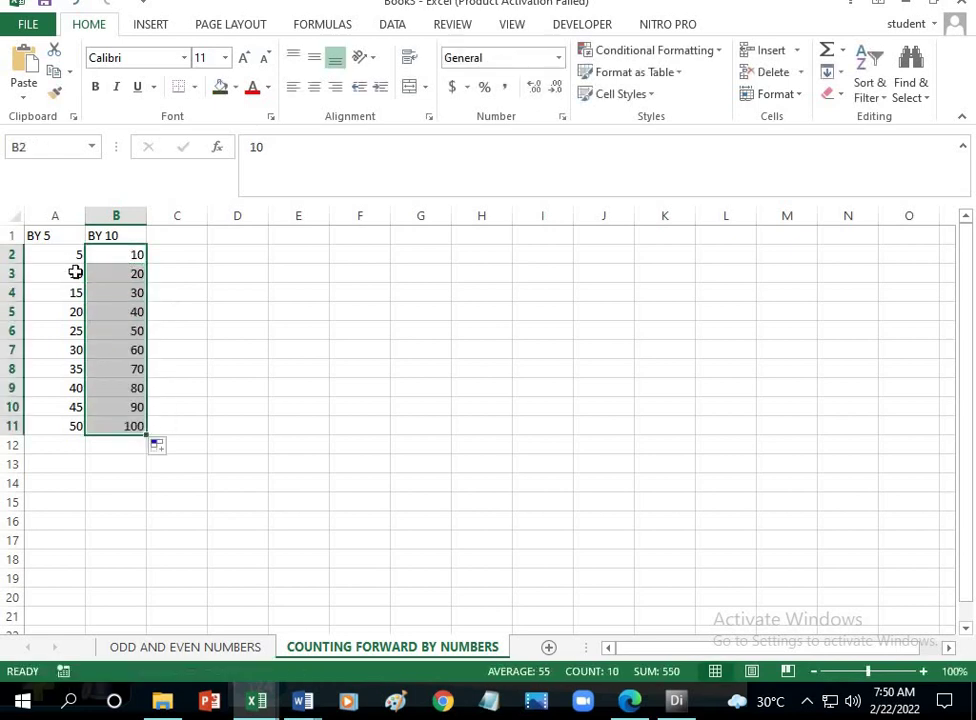
Head column C with BY 15 in C1, enter 15 and 30 below it, and fill the series down to C11
{"action": "left_click", "coordinate": [191, 236]}
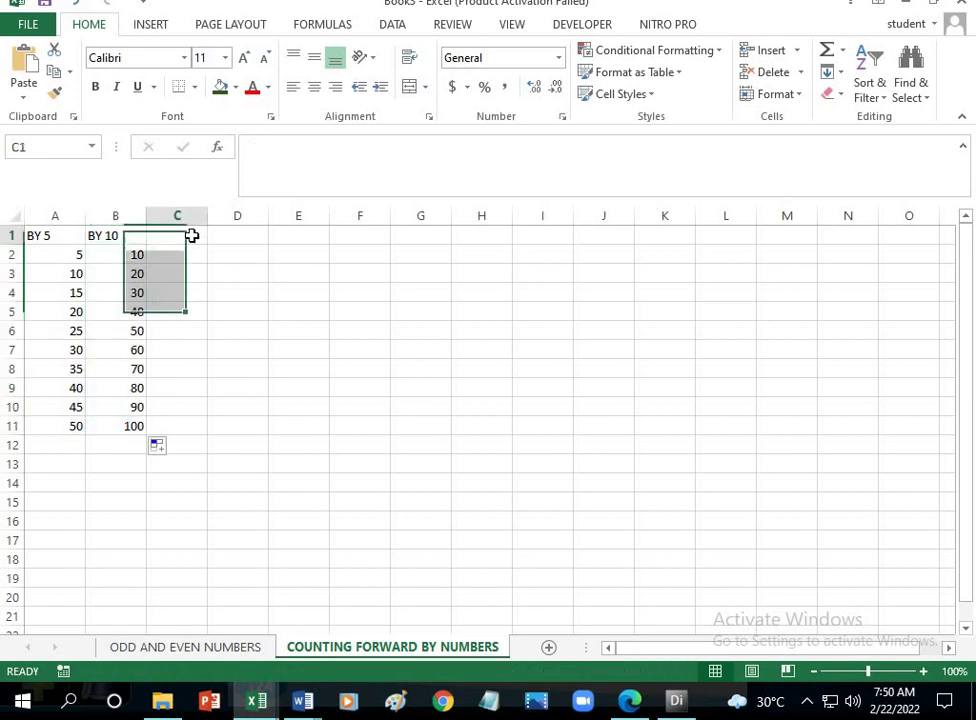
{"action": "type", "text": "BY"}
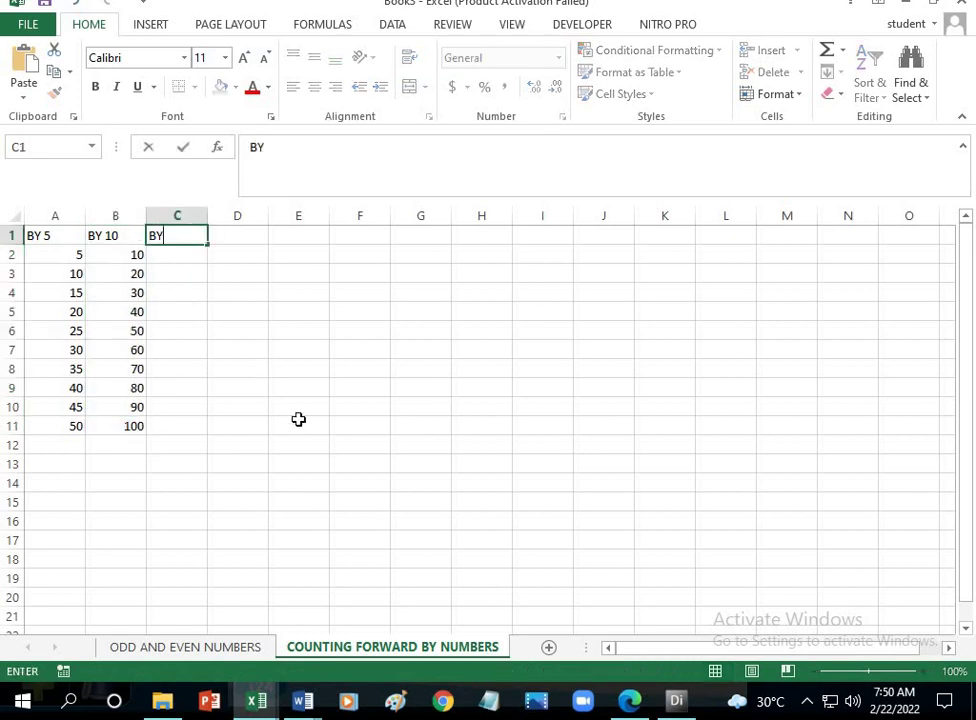
{"action": "type", "text": " 15"}
{"action": "left_click", "coordinate": [180, 254]}
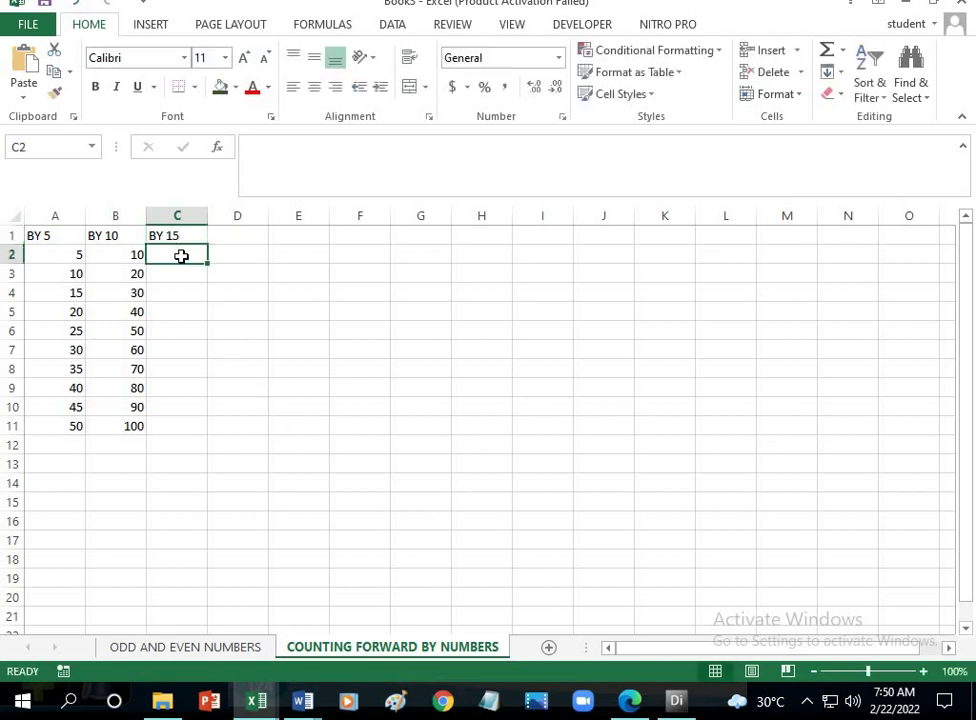
{"action": "type", "text": "15"}
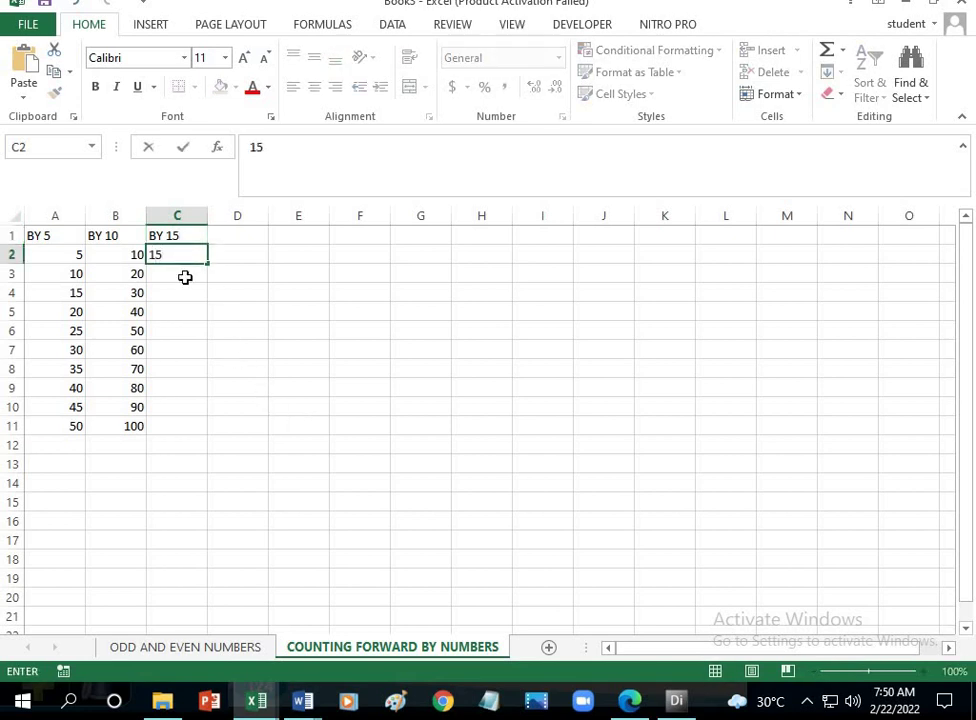
{"action": "left_click", "coordinate": [185, 277]}
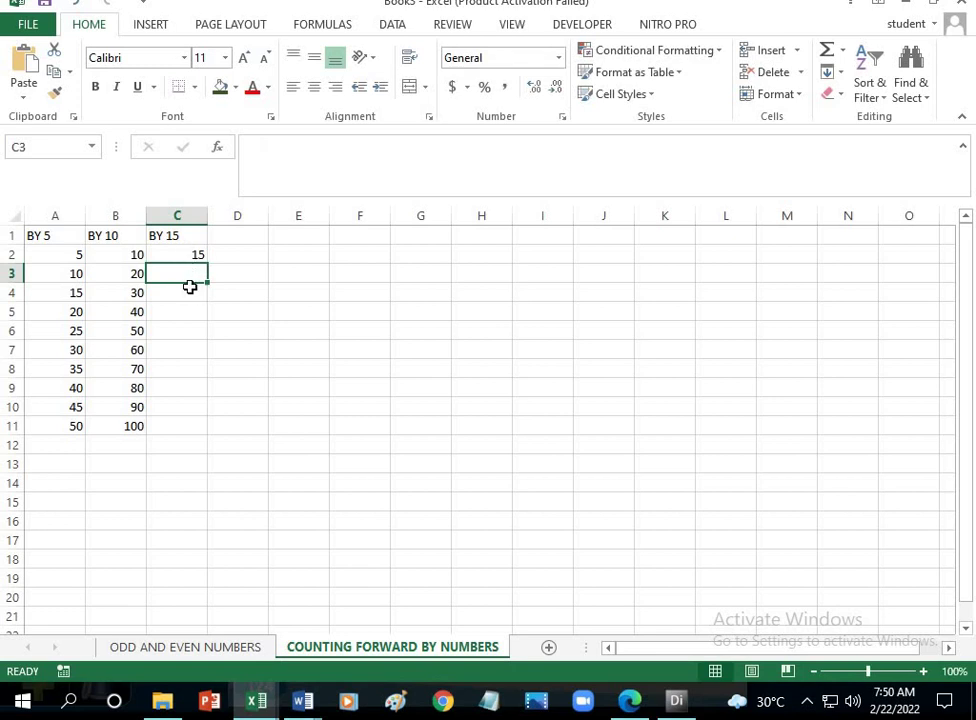
{"action": "type", "text": "30"}
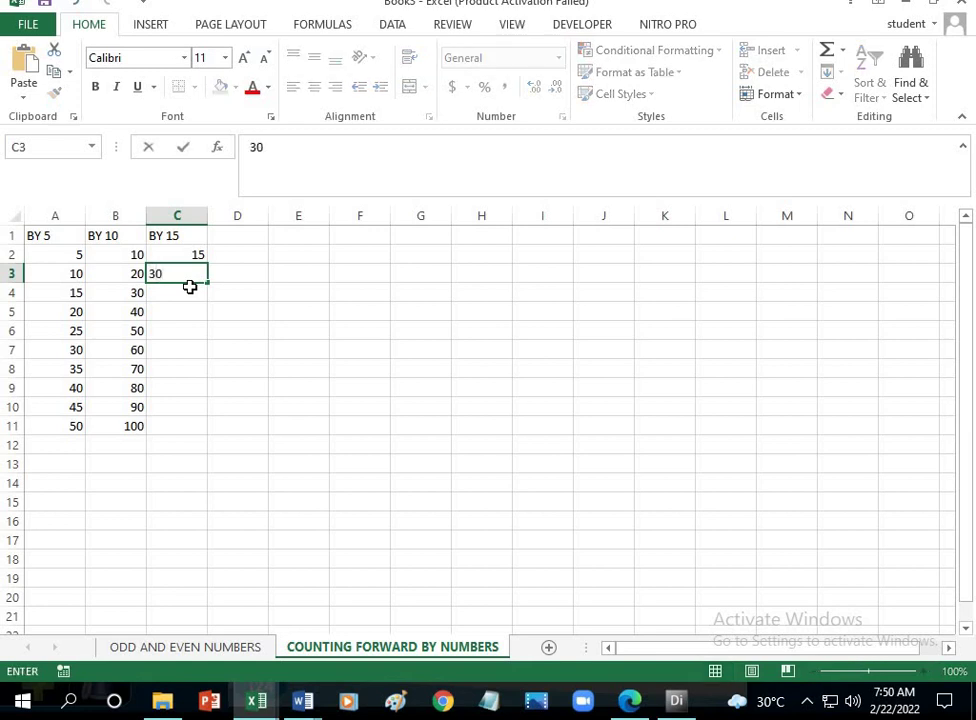
{"action": "left_click_drag", "start_coordinate": [192, 255], "coordinate": [198, 436]}
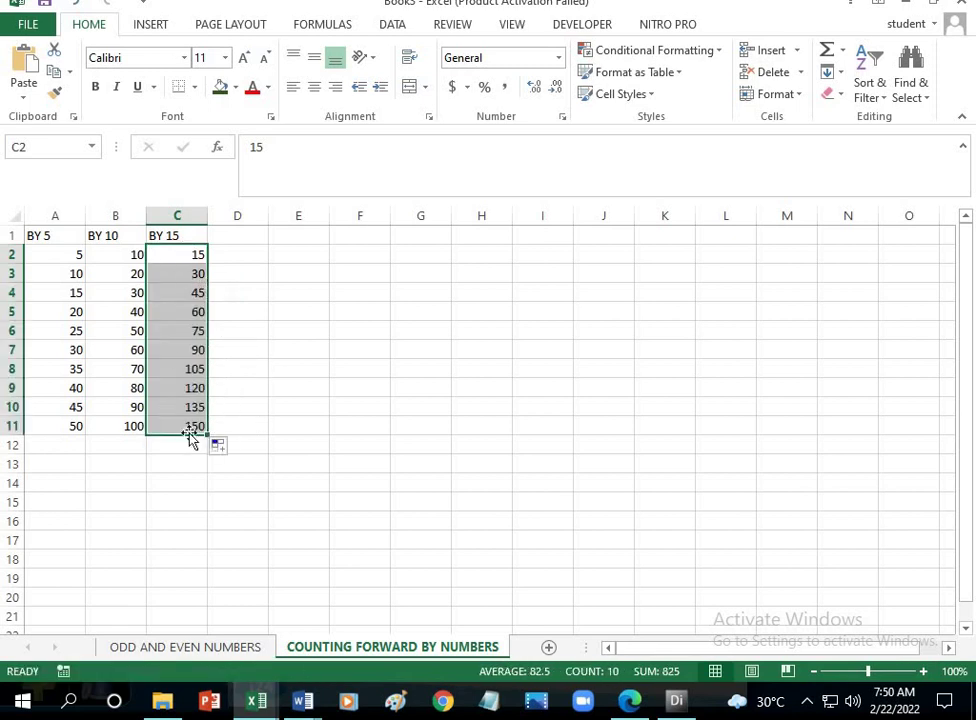
Set the font size of A1:C11 to 20 and widen columns A, B and C
{"action": "left_click_drag", "start_coordinate": [76, 244], "coordinate": [183, 427]}
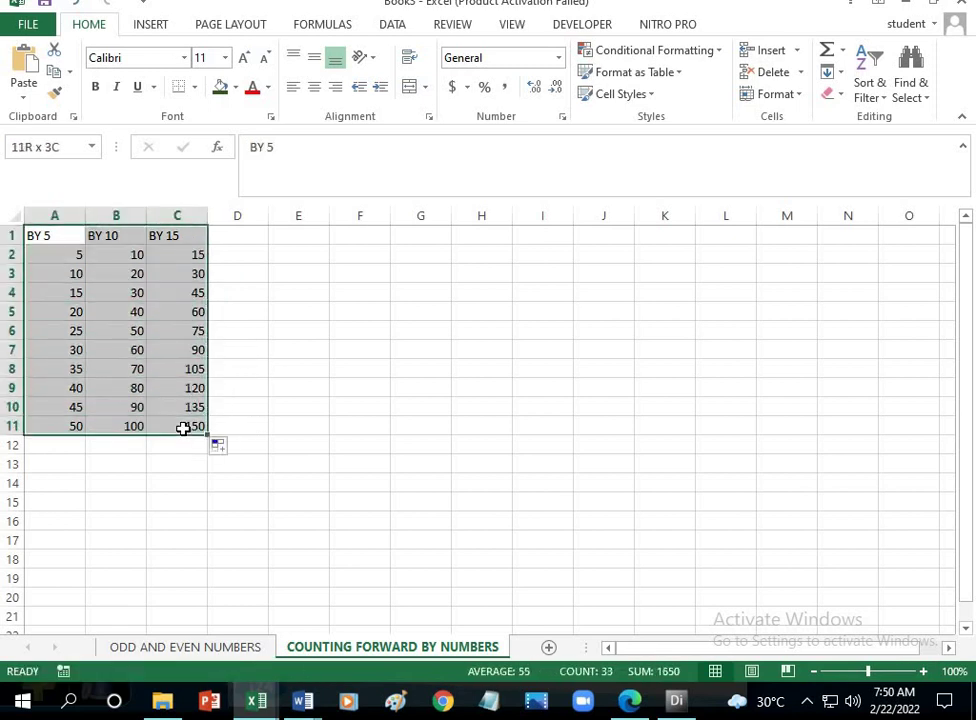
{"action": "left_click", "coordinate": [225, 58]}
{"action": "left_click", "coordinate": [210, 225]}
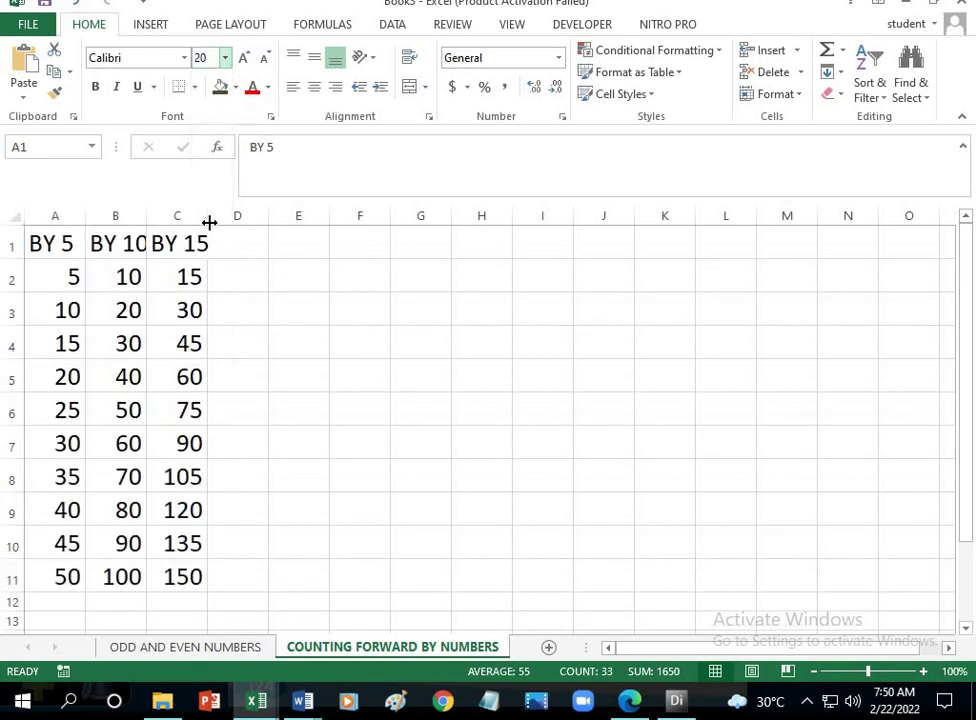
{"action": "left_click_drag", "start_coordinate": [208, 220], "coordinate": [279, 220]}
{"action": "left_click_drag", "start_coordinate": [148, 220], "coordinate": [227, 222]}
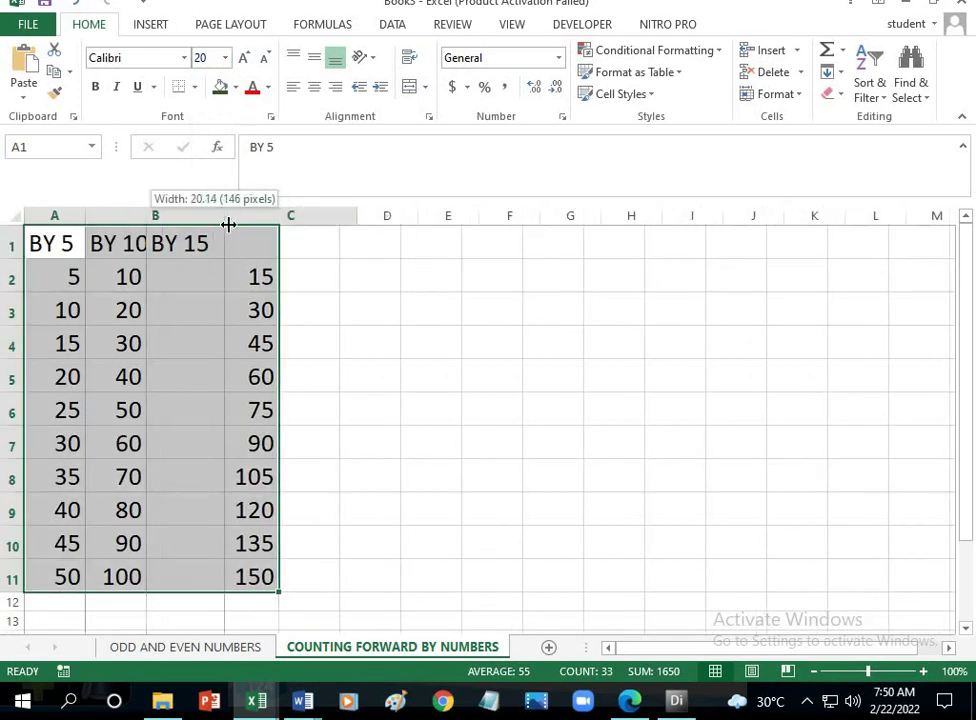
{"action": "left_click_drag", "start_coordinate": [89, 222], "coordinate": [140, 230]}
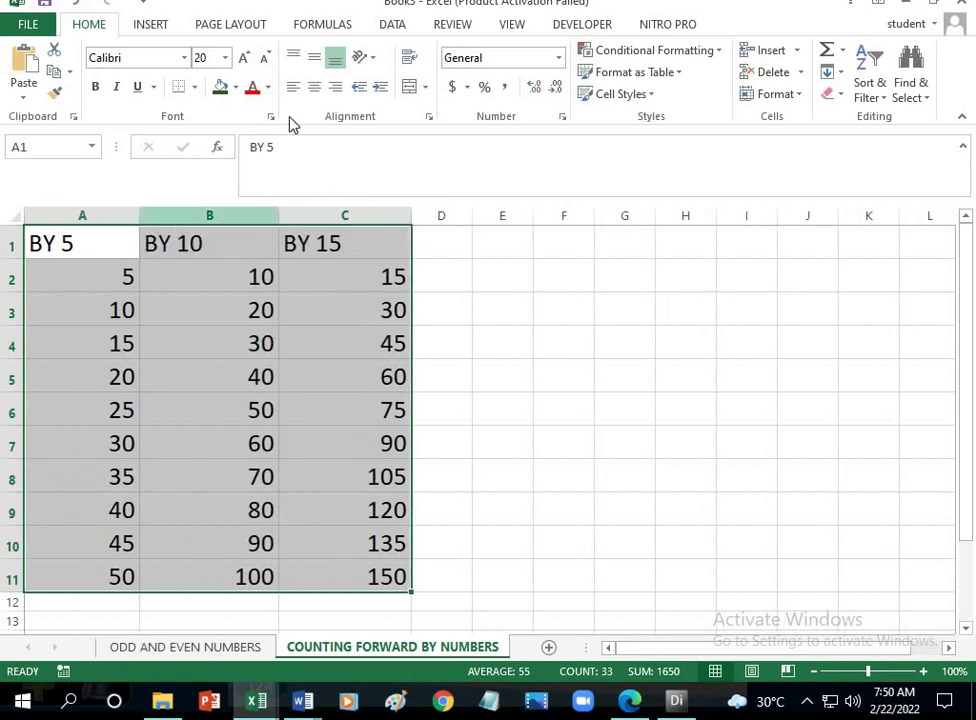
Change the font colour of the three counting series in A1:C11 to standard green
{"action": "left_click", "coordinate": [268, 88]}
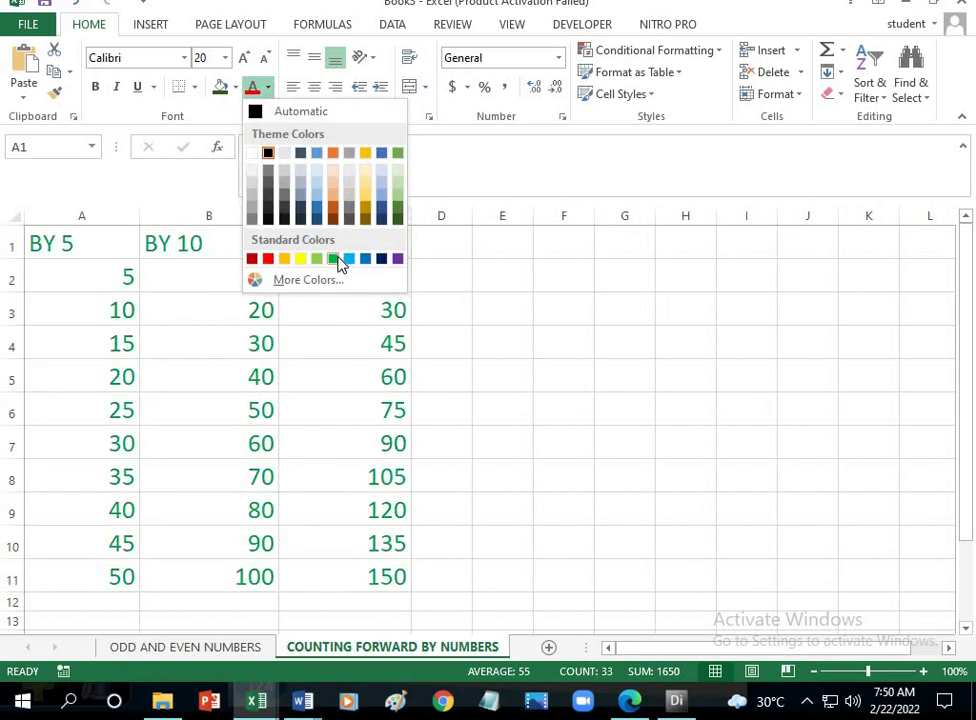
{"action": "left_click", "coordinate": [334, 258]}
{"action": "left_click", "coordinate": [160, 309]}
Shade the BY 5 column (A1:A11) yellow and the BY 10 column (B1:B11) light orange
{"action": "left_click_drag", "start_coordinate": [118, 246], "coordinate": [126, 578]}
{"action": "left_click", "coordinate": [235, 87]}
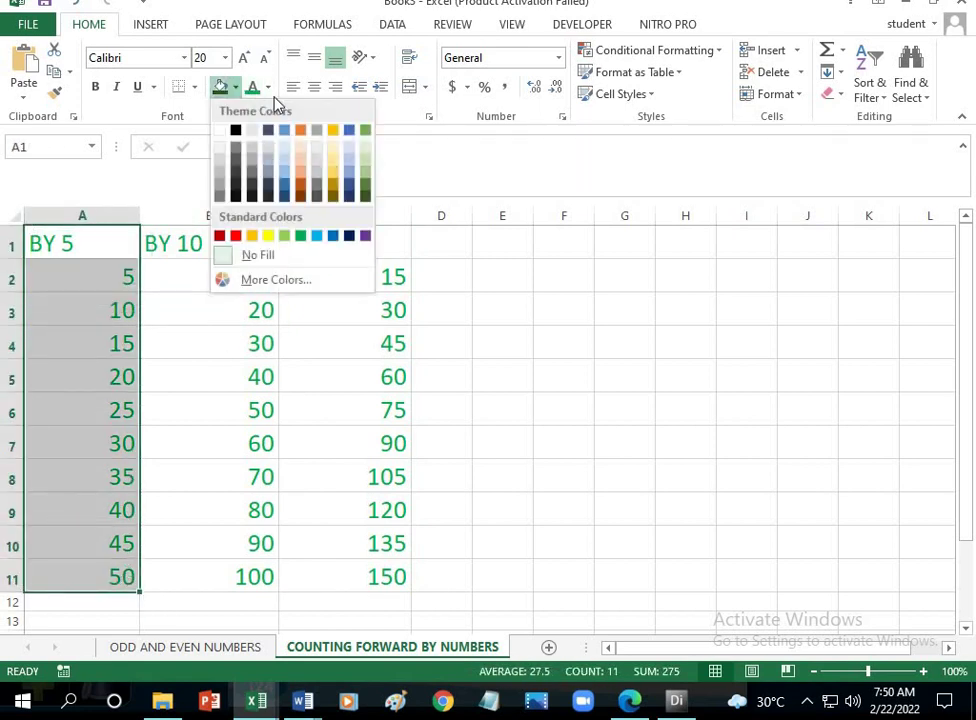
{"action": "left_click", "coordinate": [268, 236]}
{"action": "left_click_drag", "start_coordinate": [262, 243], "coordinate": [266, 590]}
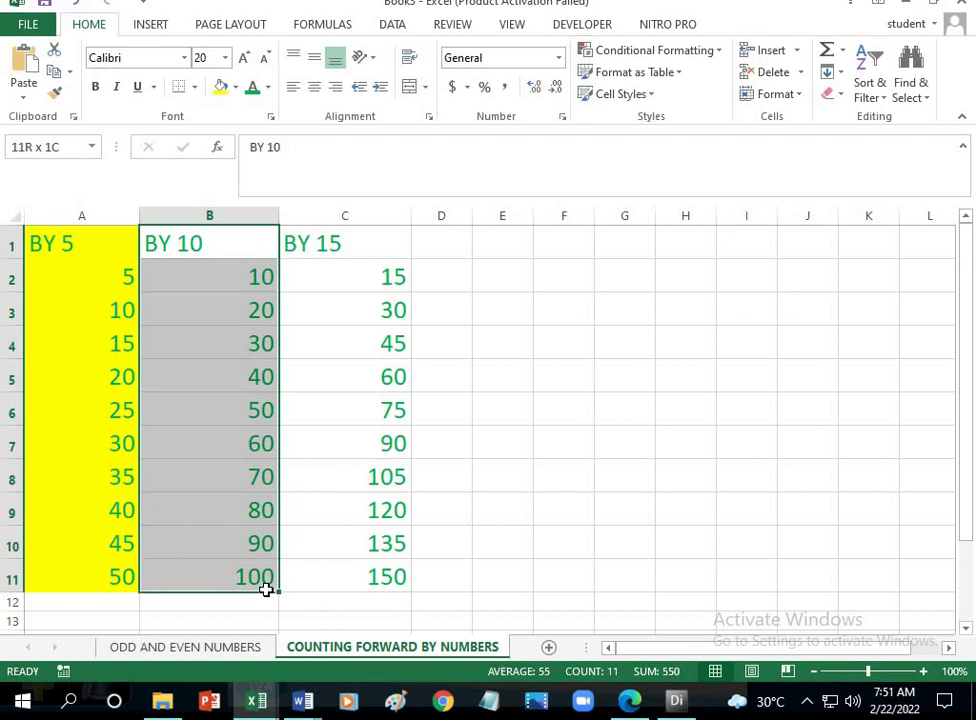
{"action": "left_click", "coordinate": [236, 88]}
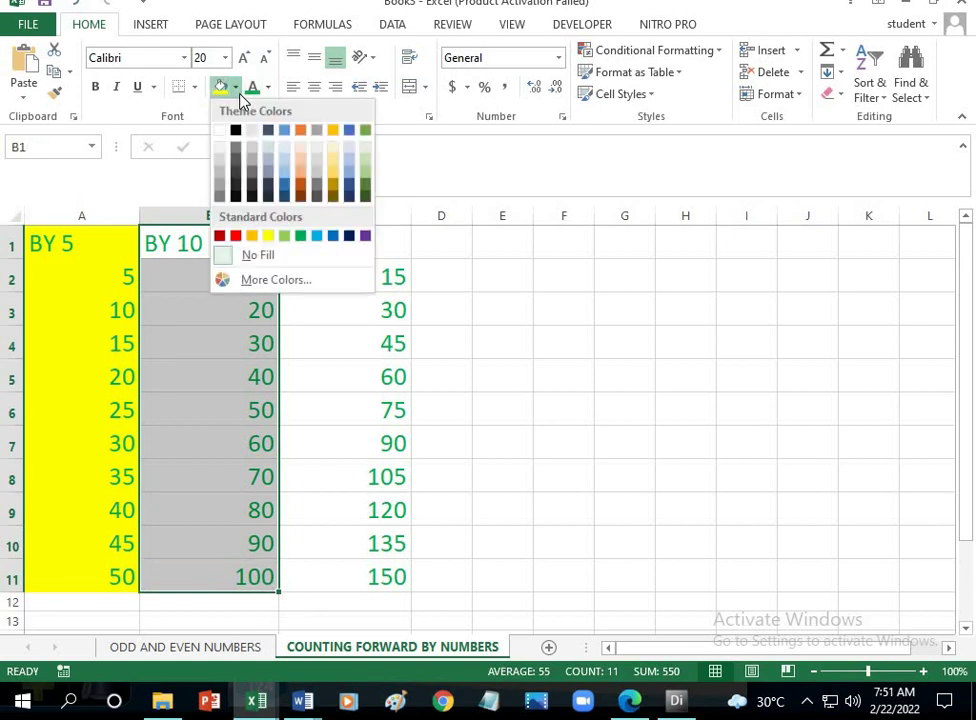
{"action": "left_click", "coordinate": [303, 179]}
Shade the BY 15 column (C1:C11) light gold
{"action": "left_click_drag", "start_coordinate": [342, 244], "coordinate": [383, 575]}
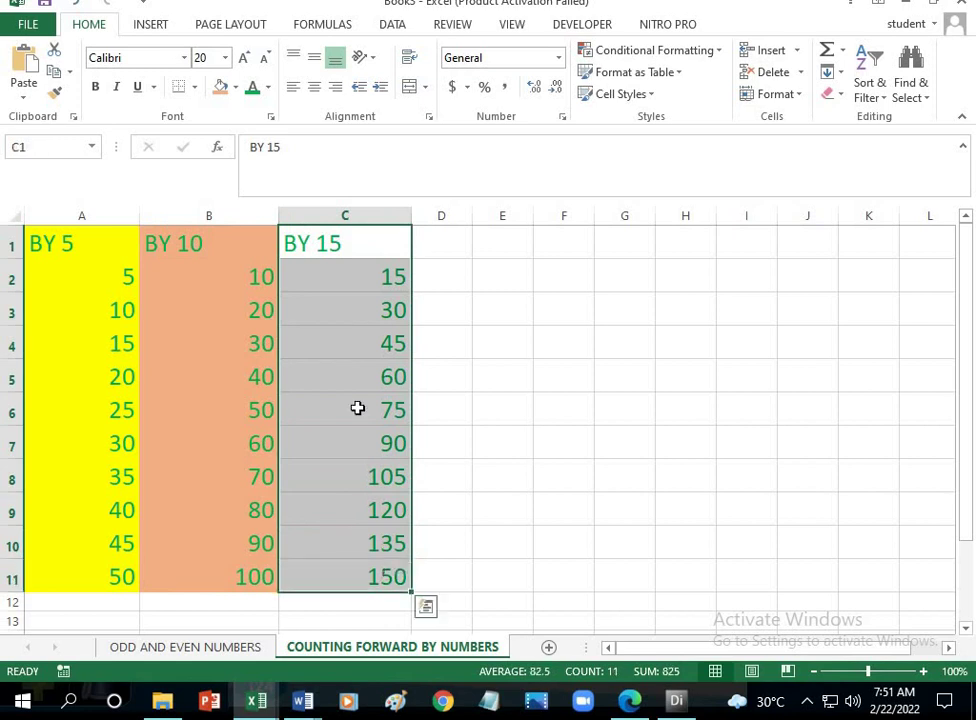
{"action": "left_click", "coordinate": [236, 88]}
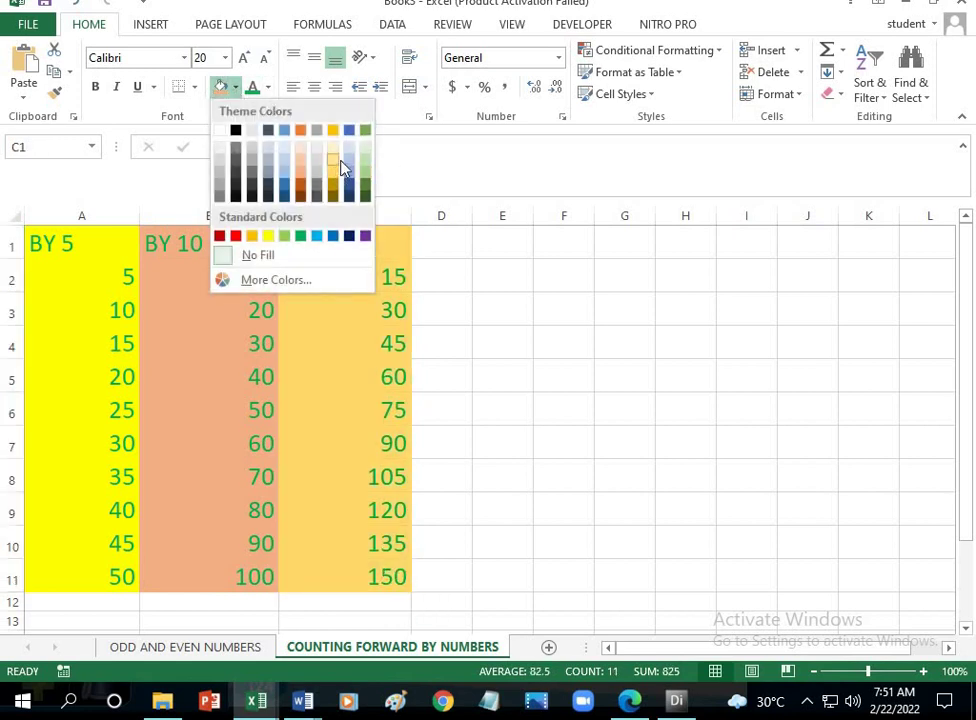
{"action": "left_click", "coordinate": [336, 178]}
{"action": "left_click", "coordinate": [368, 422]}
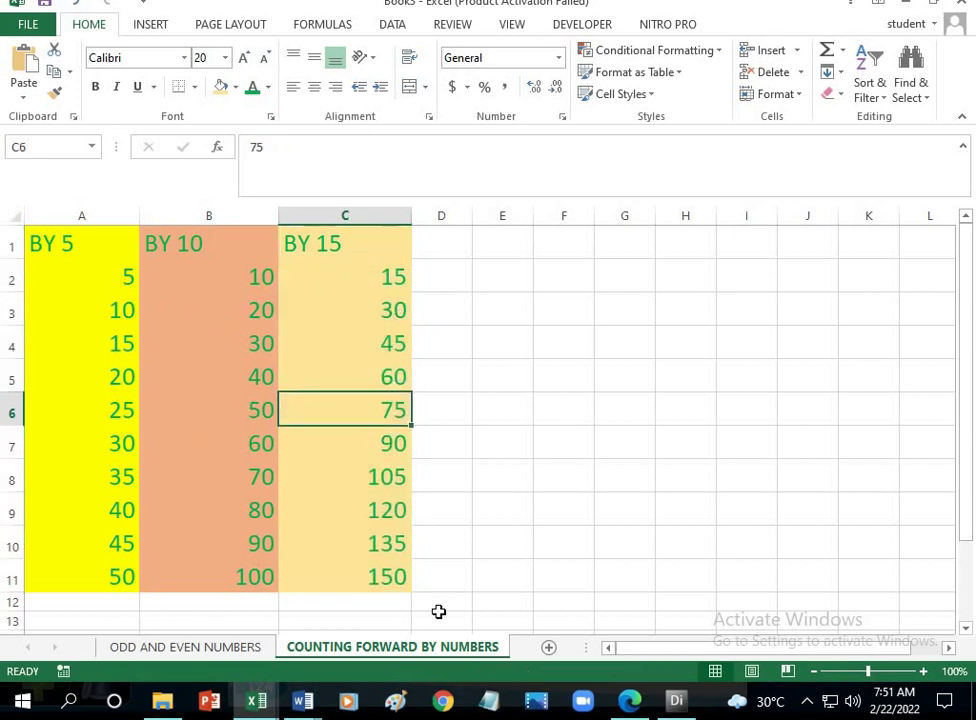
Add another sheet after COUNTING FORWARD BY NUMBERS and clear its default name for renaming
{"action": "left_click", "coordinate": [550, 649]}
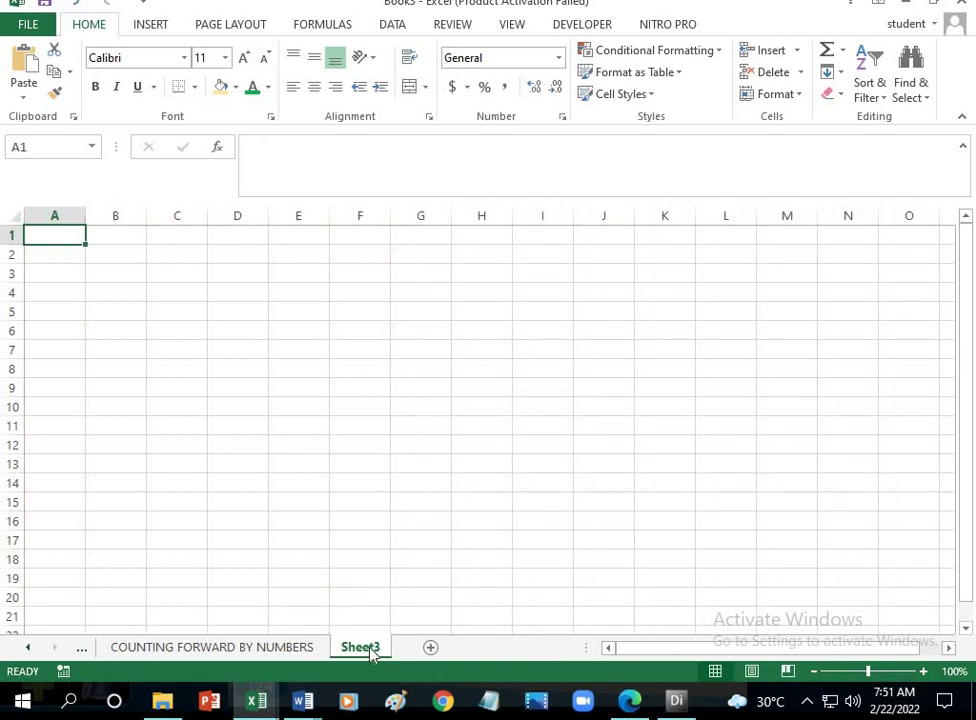
{"action": "right_click", "coordinate": [372, 650]}
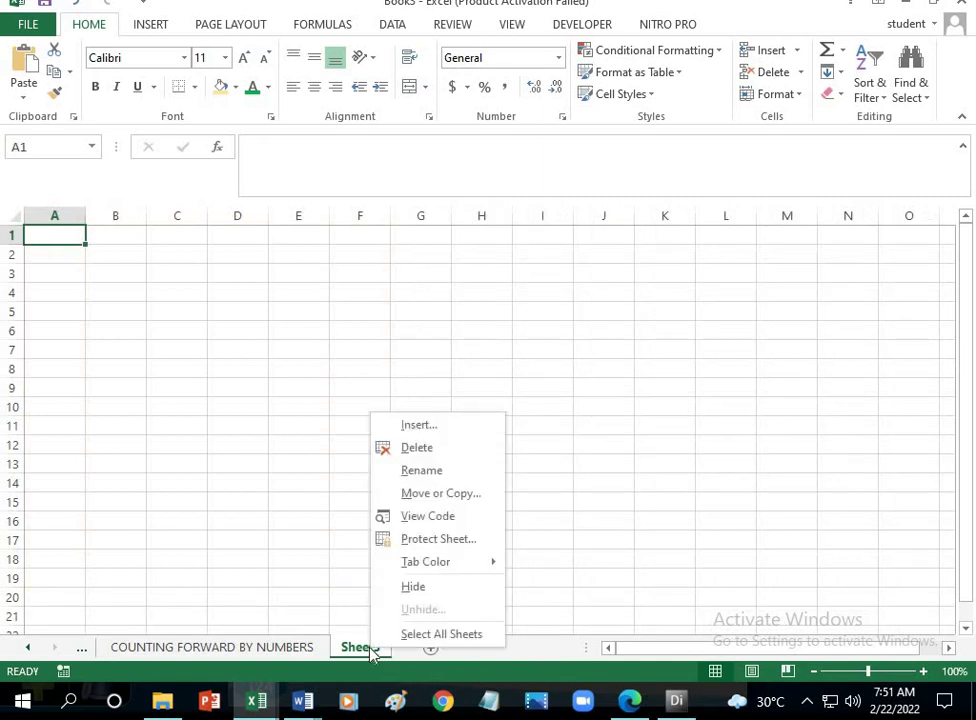
{"action": "left_click", "coordinate": [438, 472]}
{"action": "key", "text": "BackSpace"}
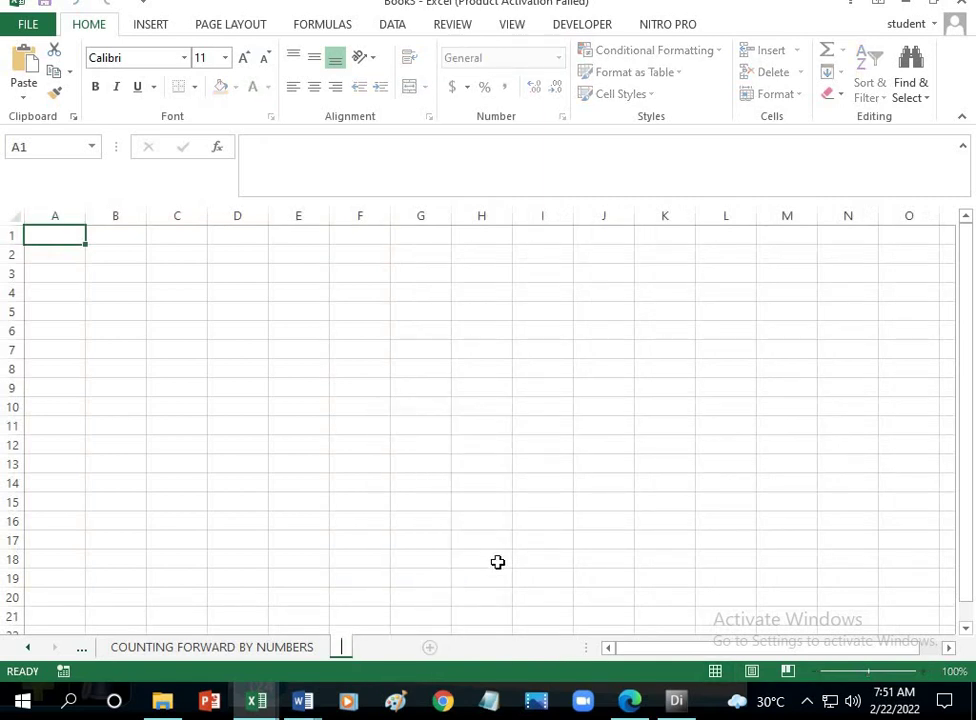
Switch to the digital textbook, view the counting backwards example on page 124, and return to the Excel workbook
{"action": "left_click", "coordinate": [672, 702]}
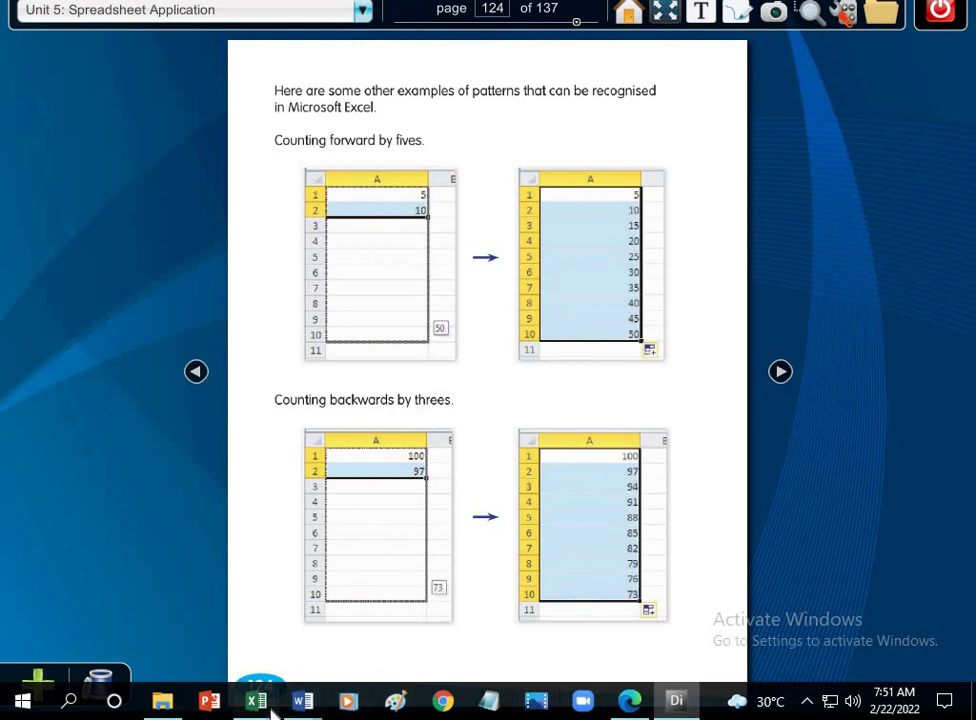
{"action": "mouse_move", "coordinate": [259, 704]}
{"action": "left_click", "coordinate": [309, 640]}
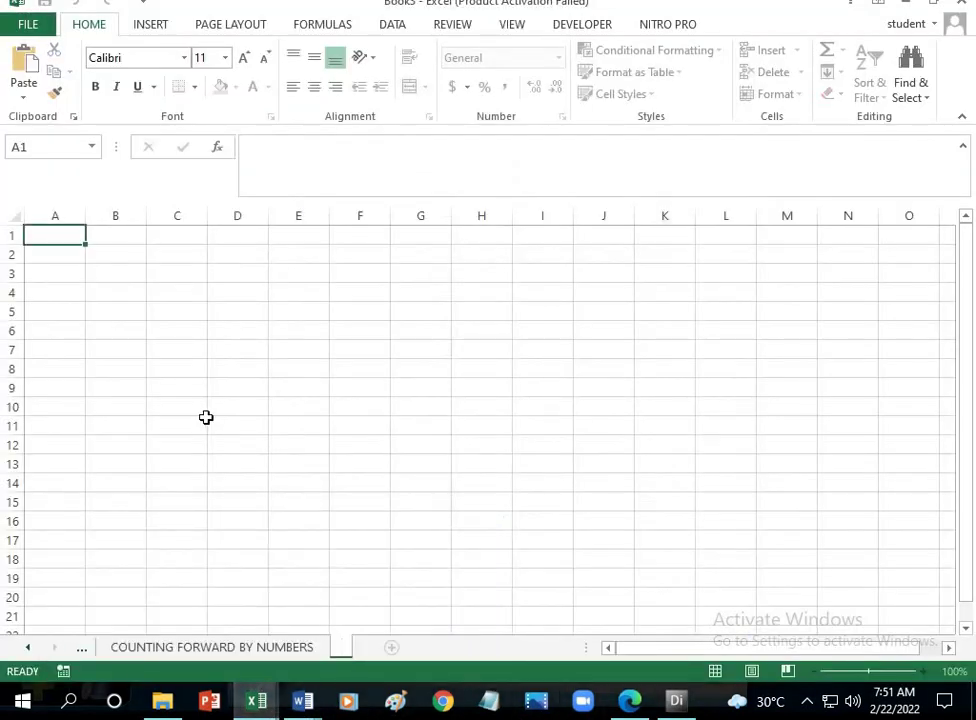
Name the new sheet COUNTING BACKWARDS BY NUMBERS
{"action": "type", "text": "CO"}
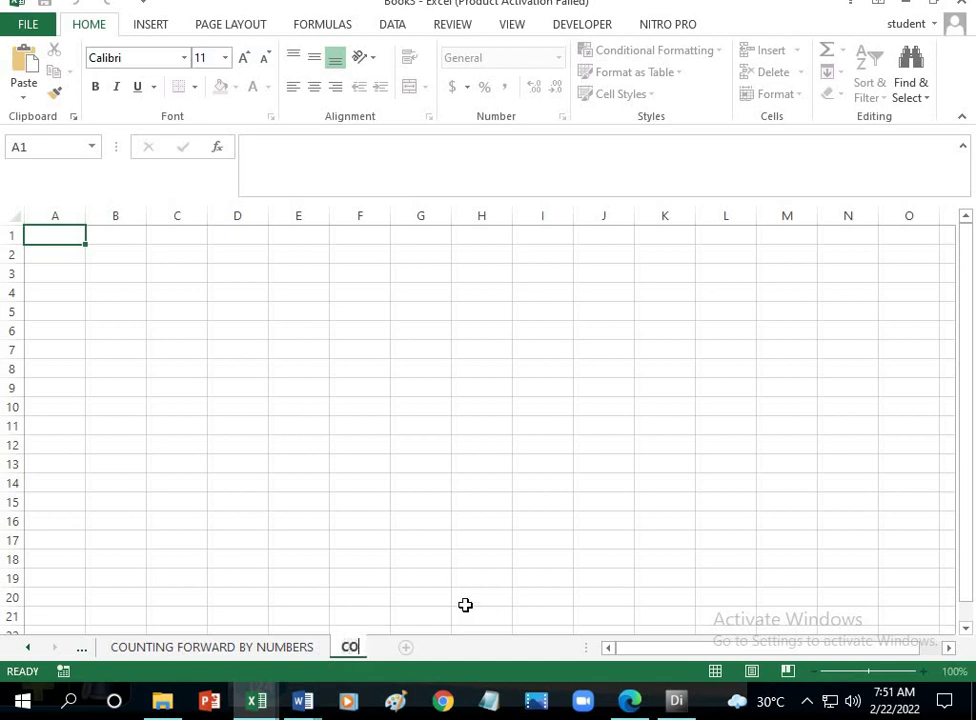
{"action": "type", "text": "UNTING B"}
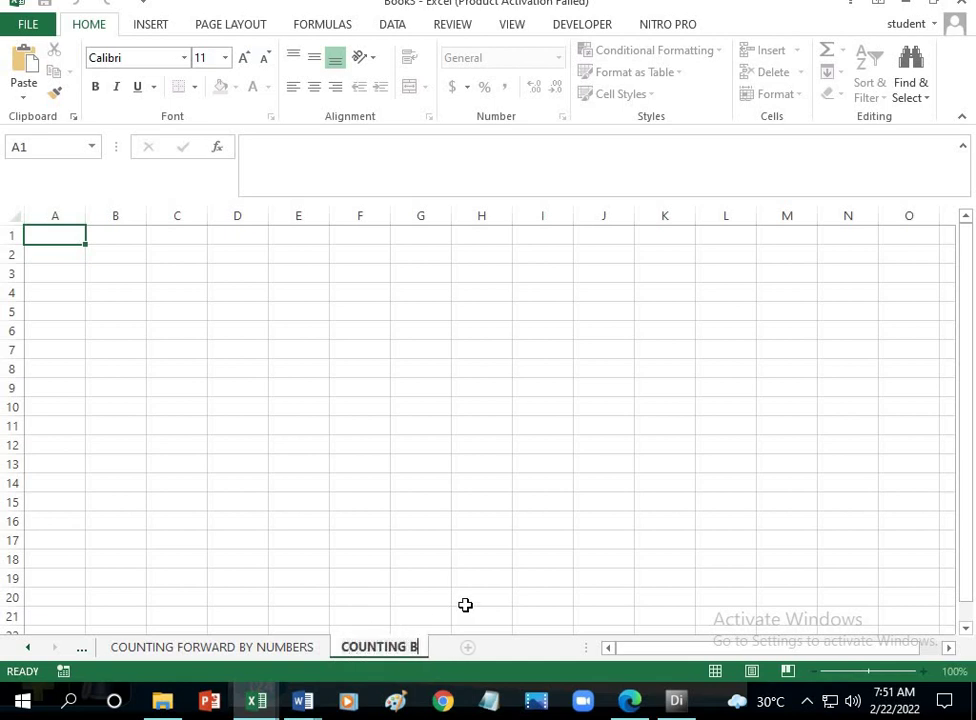
{"action": "type", "text": "ACKWARD"}
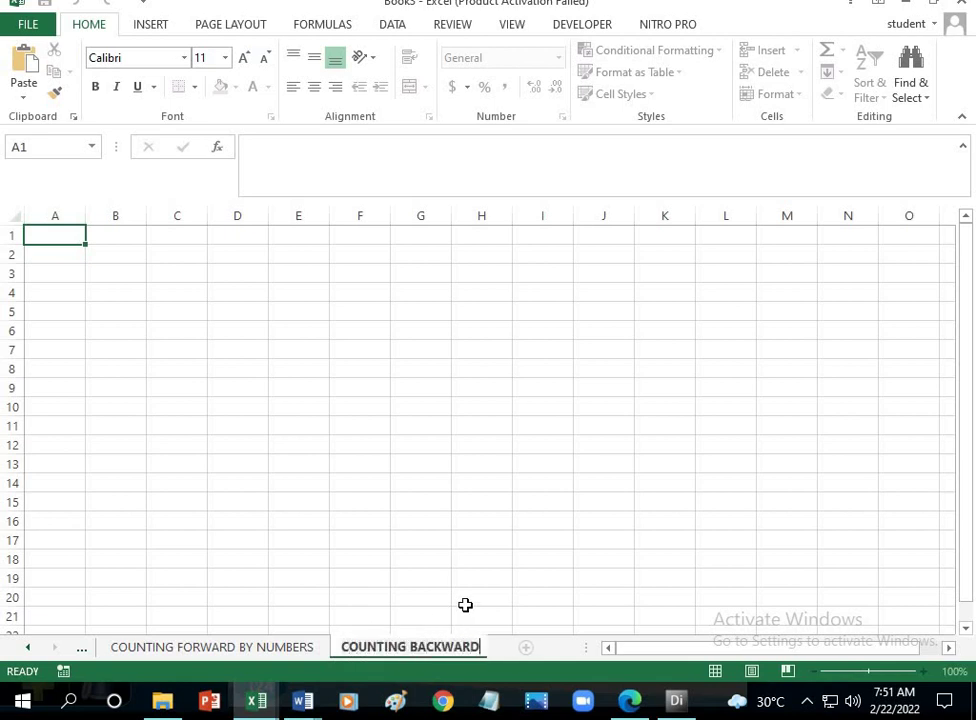
{"action": "type", "text": "S BY N"}
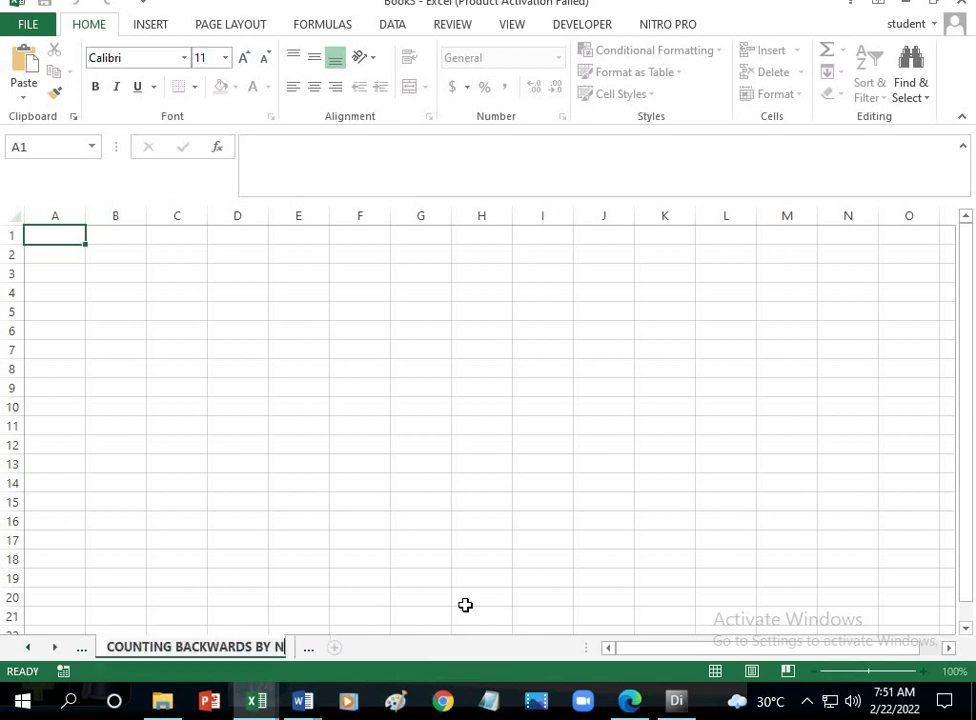
{"action": "type", "text": "UMBERS"}
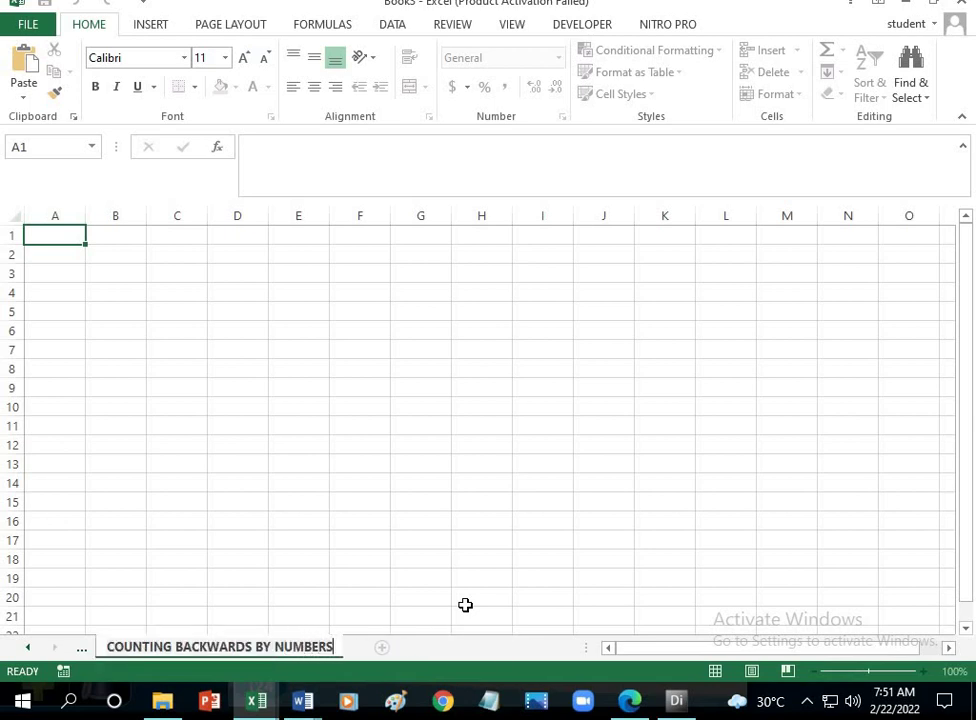
{"action": "left_click", "coordinate": [253, 521]}
Enter the heading BY 3 in A1 with 100 and 97 below it, and extend the series down to A11
{"action": "left_click", "coordinate": [55, 236]}
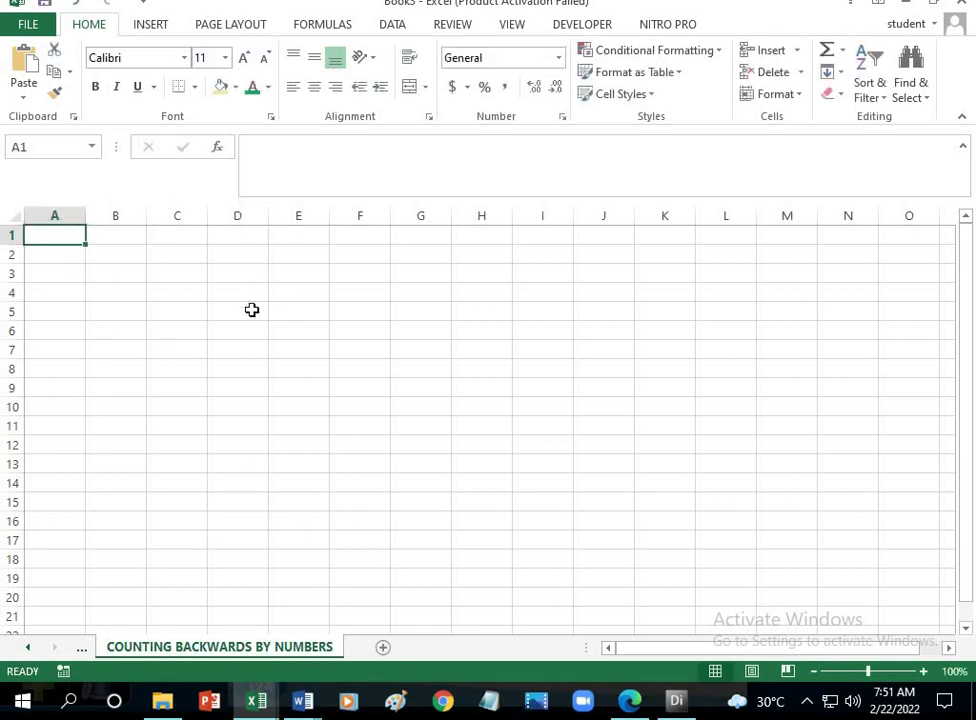
{"action": "type", "text": "BY 3"}
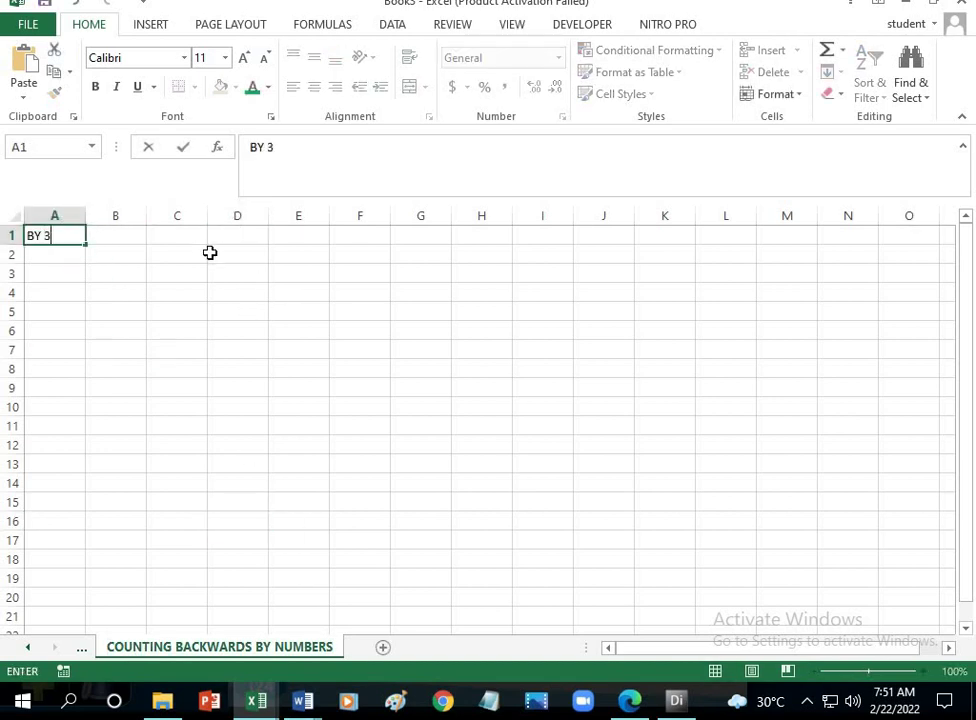
{"action": "key", "text": "Return"}
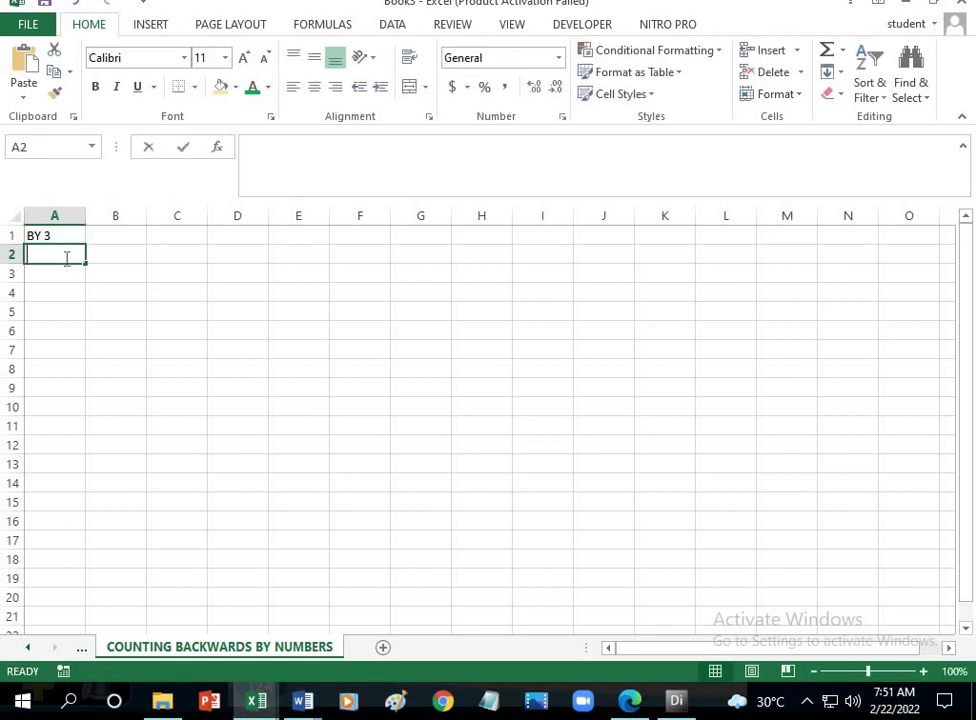
{"action": "type", "text": "100"}
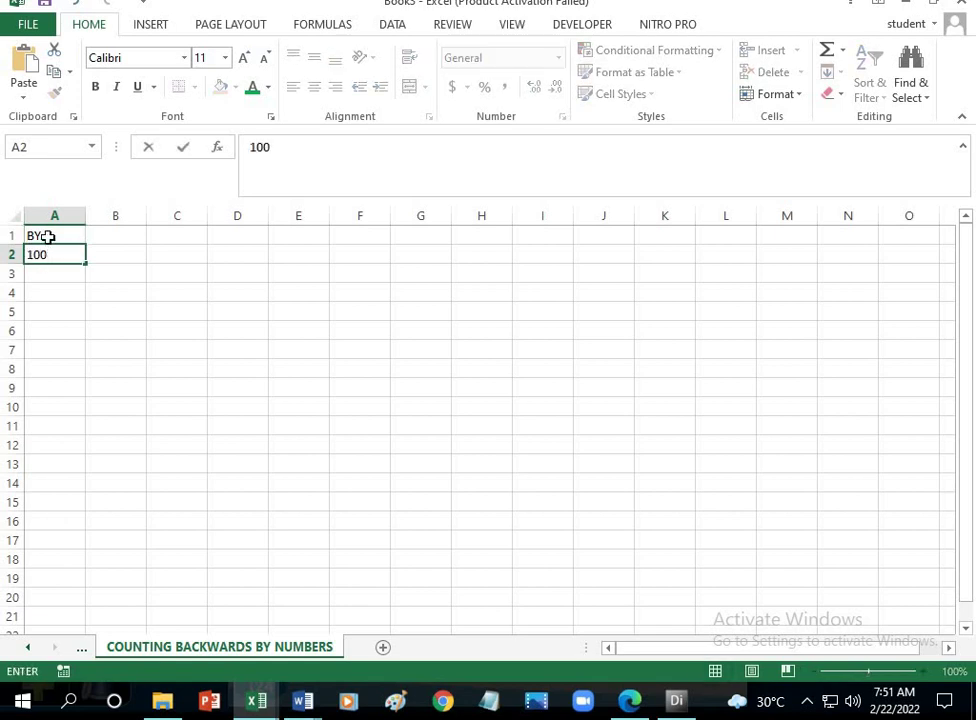
{"action": "left_click", "coordinate": [51, 272]}
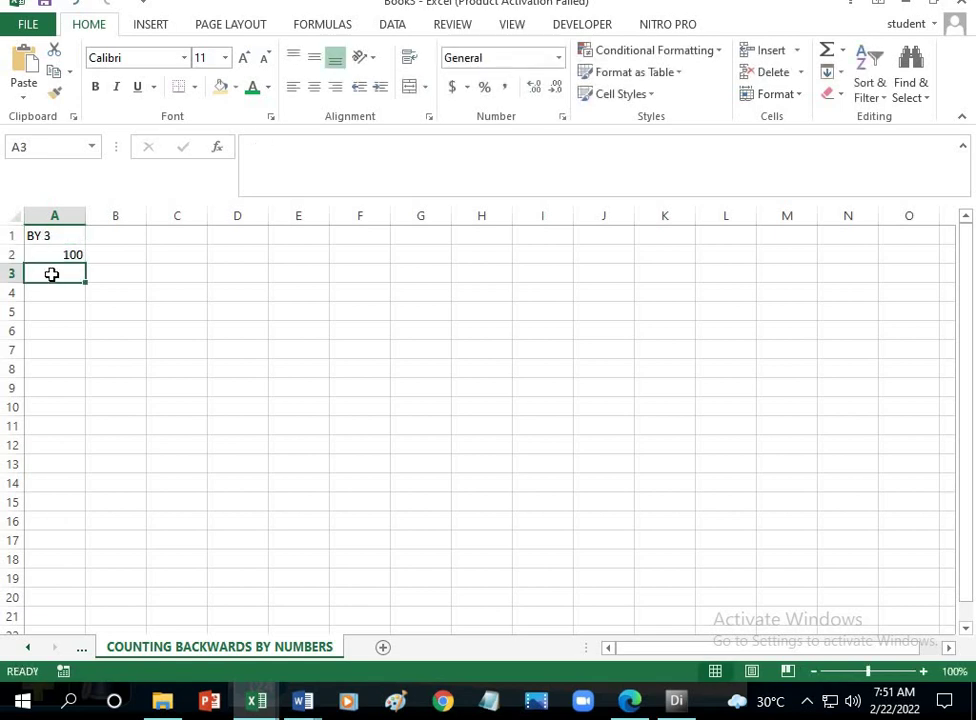
{"action": "type", "text": "97"}
{"action": "left_click_drag", "start_coordinate": [69, 253], "coordinate": [82, 429]}
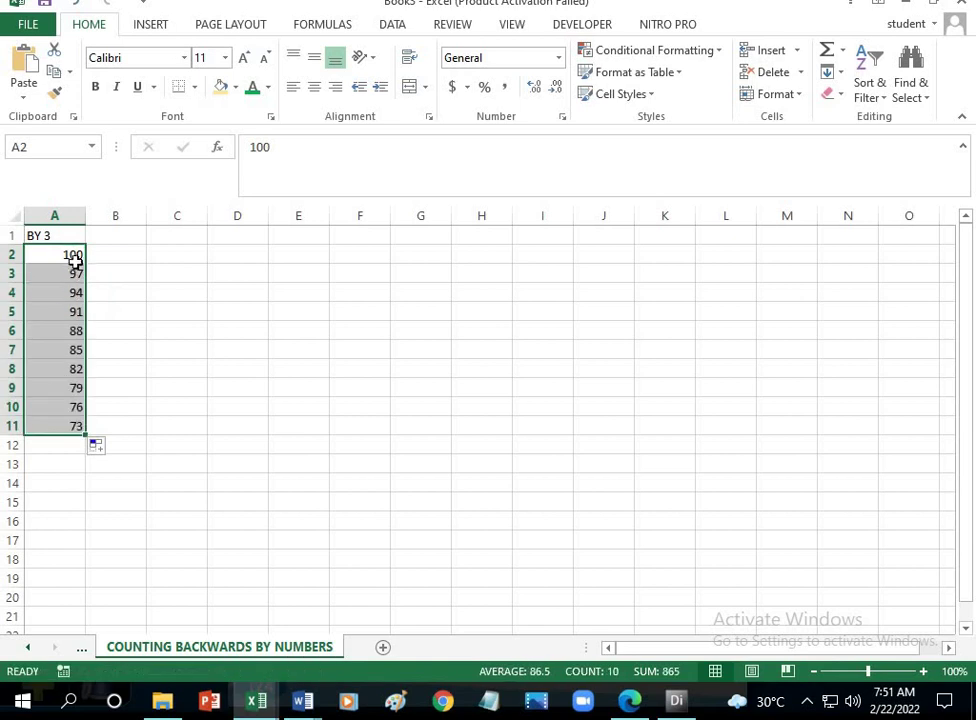
{"action": "left_click", "coordinate": [70, 443]}
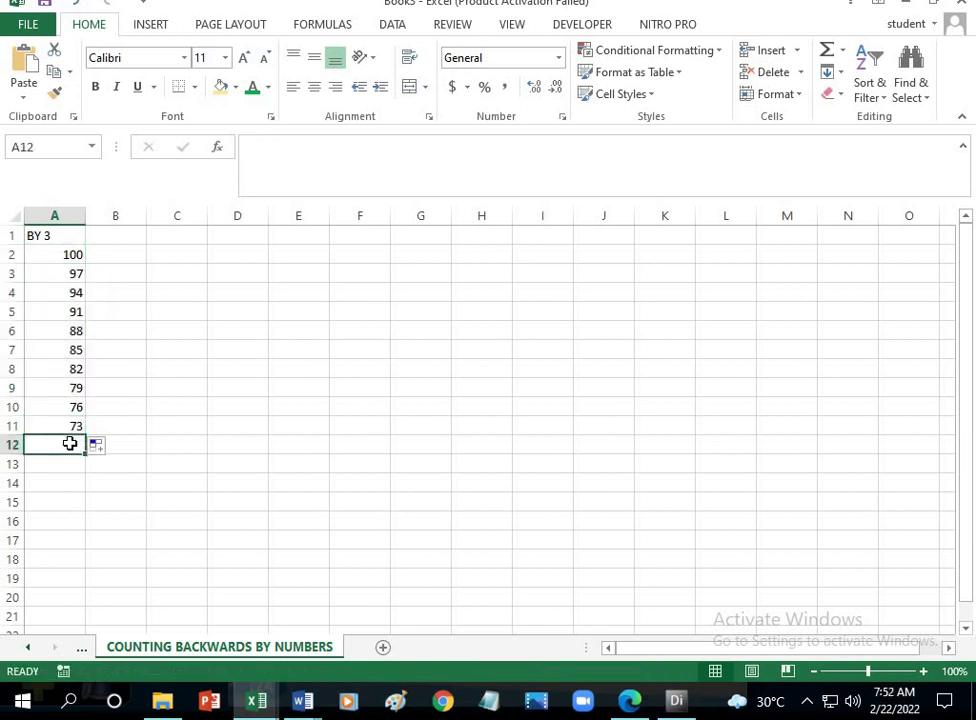
Enter the heading BY 5 in B1 with 100 and 95 below it, and extend the series down to B11
{"action": "left_click", "coordinate": [129, 235]}
{"action": "type", "text": "BY"}
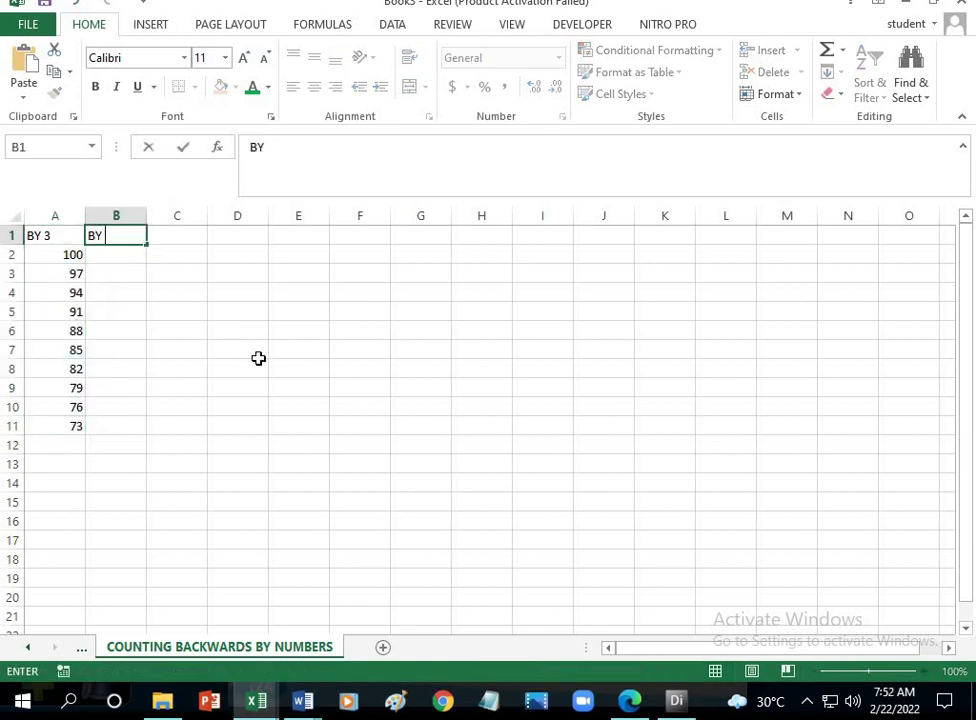
{"action": "type", "text": " 5"}
{"action": "left_click", "coordinate": [139, 259]}
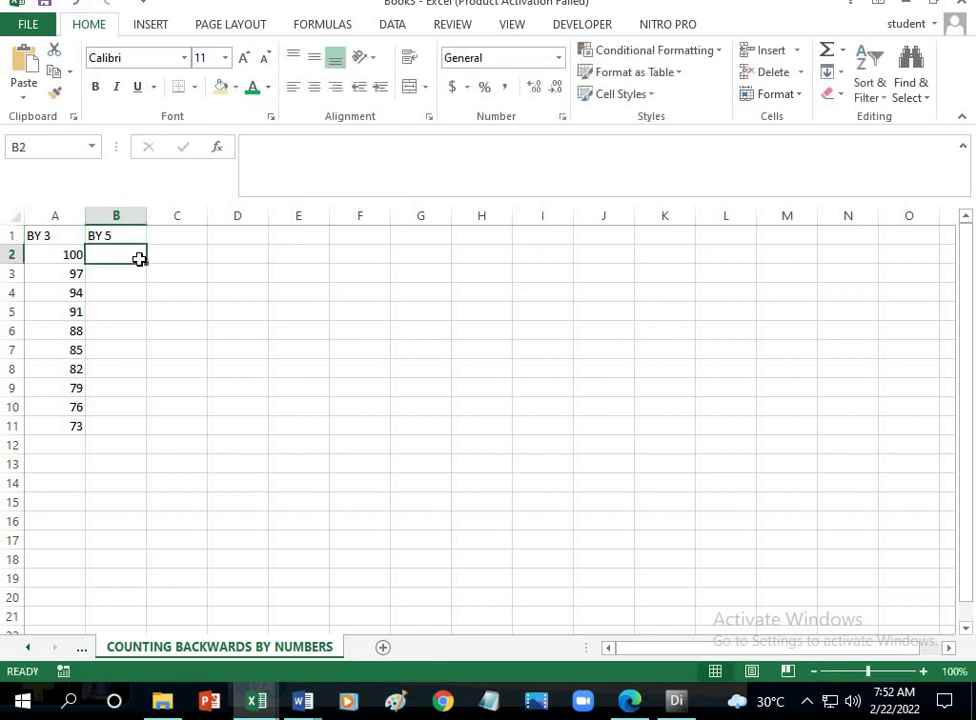
{"action": "type", "text": "100"}
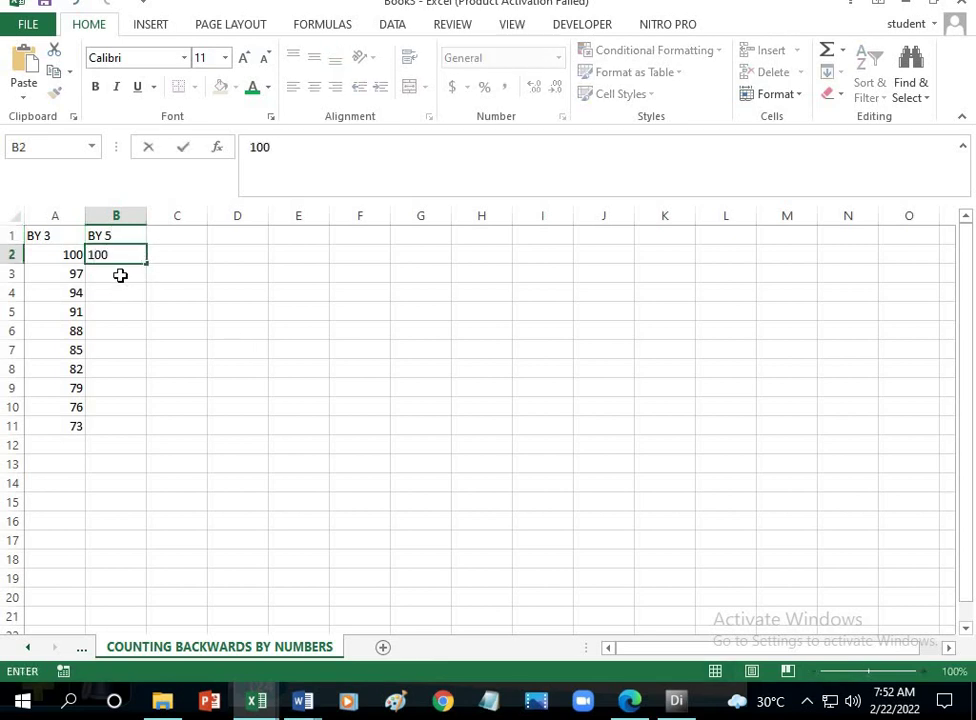
{"action": "left_click", "coordinate": [120, 275]}
{"action": "left_click", "coordinate": [133, 256]}
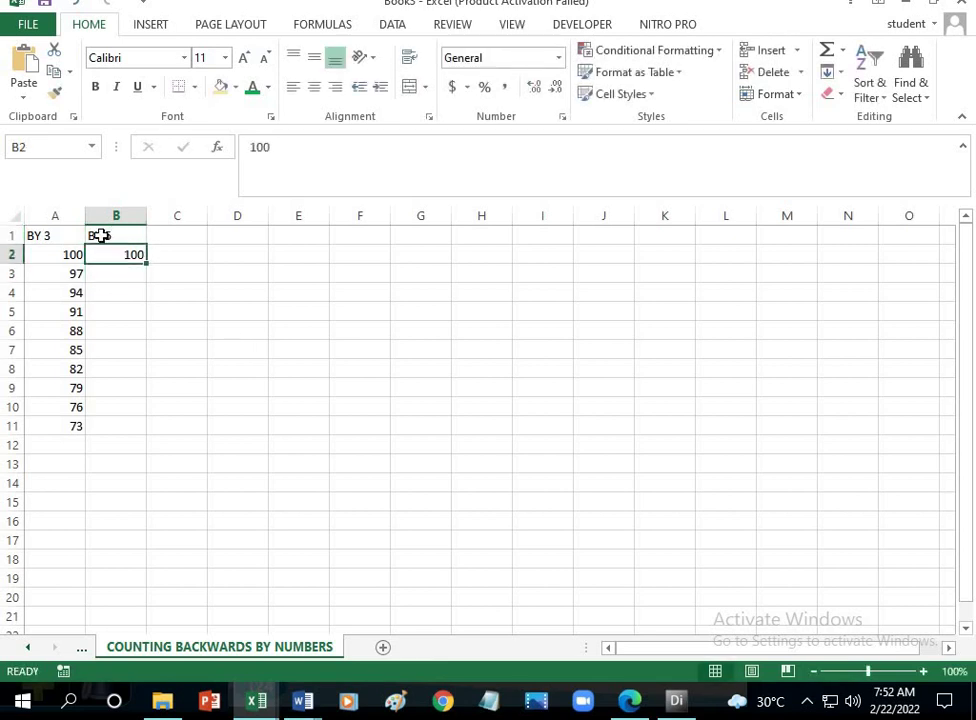
{"action": "left_click", "coordinate": [139, 272]}
{"action": "type", "text": "95"}
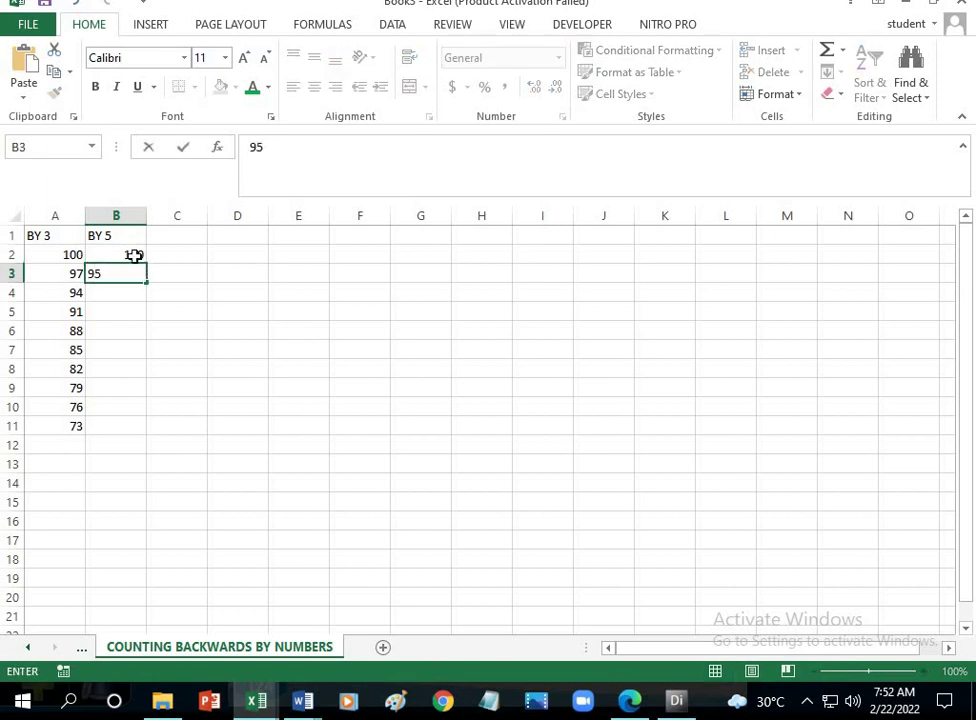
{"action": "left_click_drag", "start_coordinate": [133, 256], "coordinate": [148, 436]}
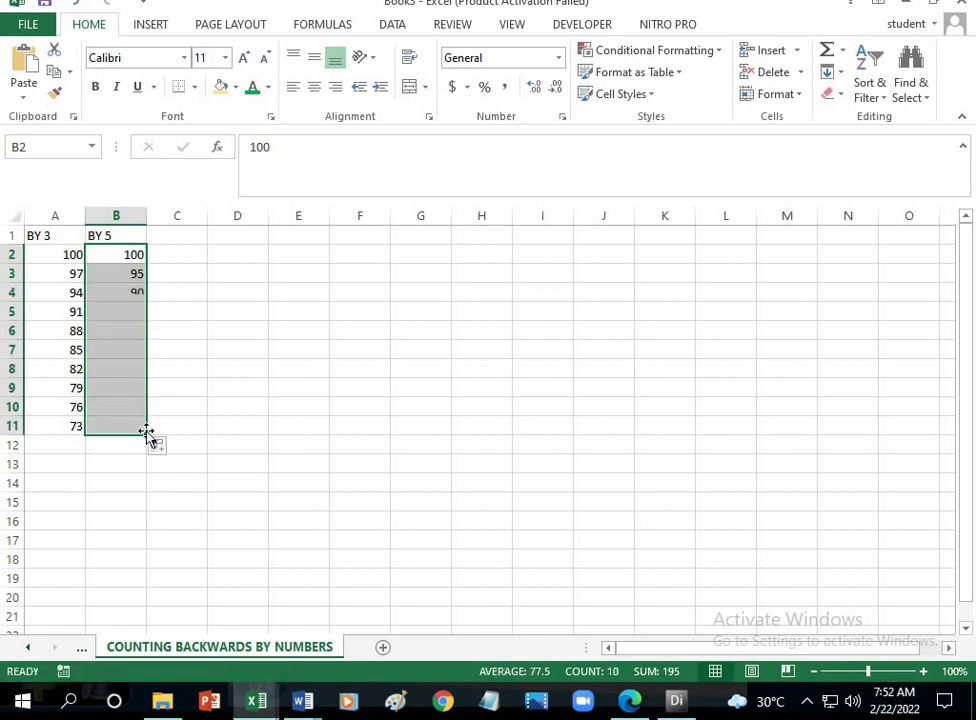
Enter the heading BY 7 in C1 with 100 and 93 below it, and extend the series down to C11
{"action": "left_click", "coordinate": [201, 237]}
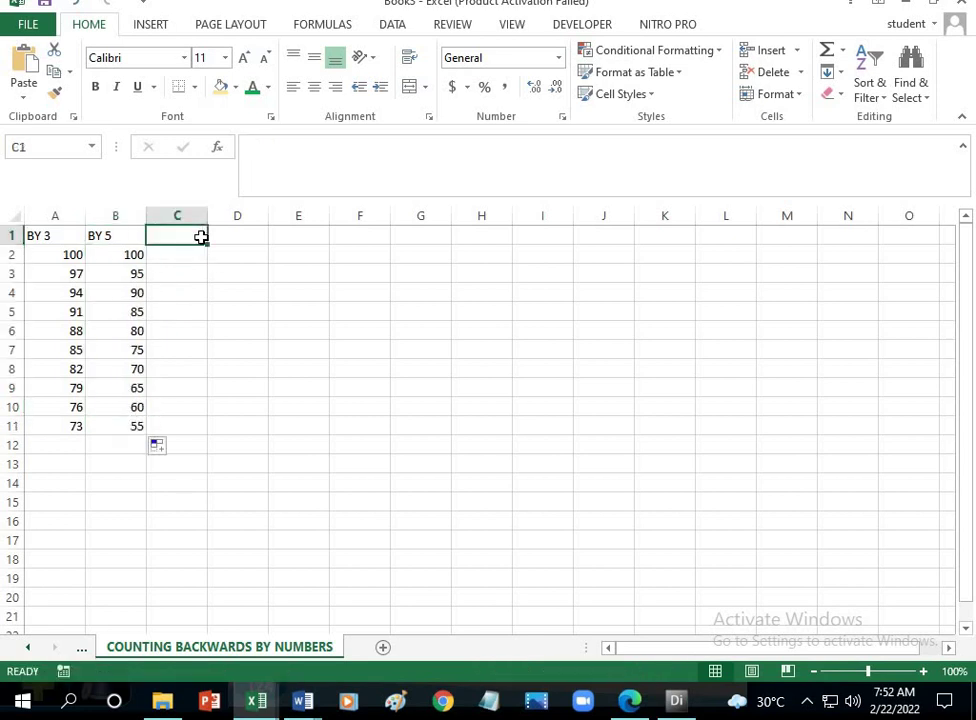
{"action": "type", "text": "BY 7"}
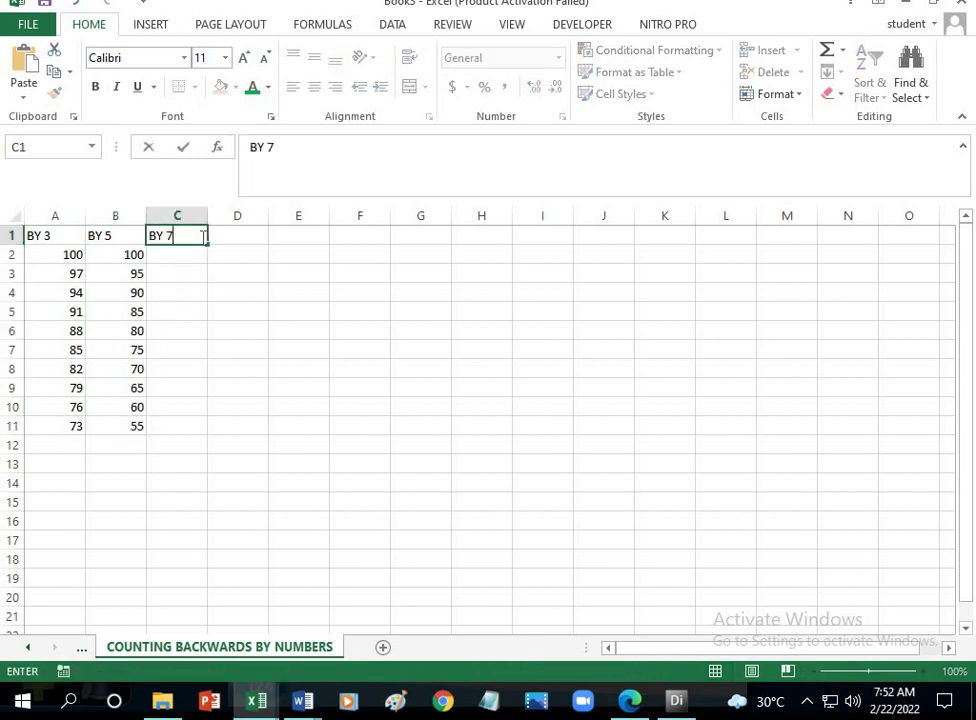
{"action": "left_click", "coordinate": [175, 252]}
{"action": "type", "text": "100"}
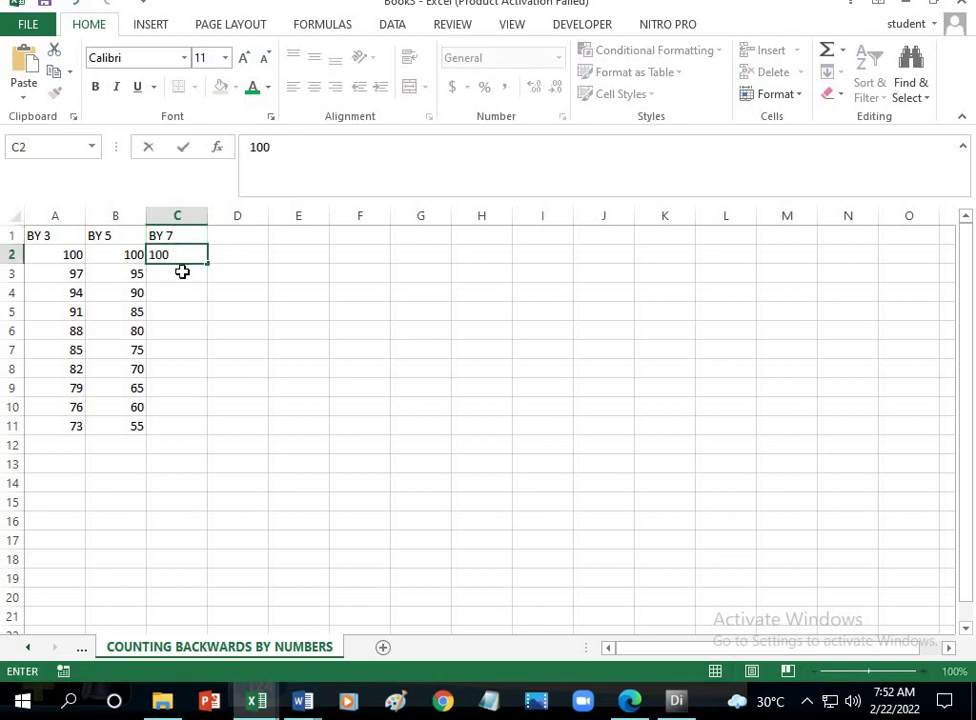
{"action": "left_click", "coordinate": [183, 271]}
{"action": "left_click", "coordinate": [177, 255]}
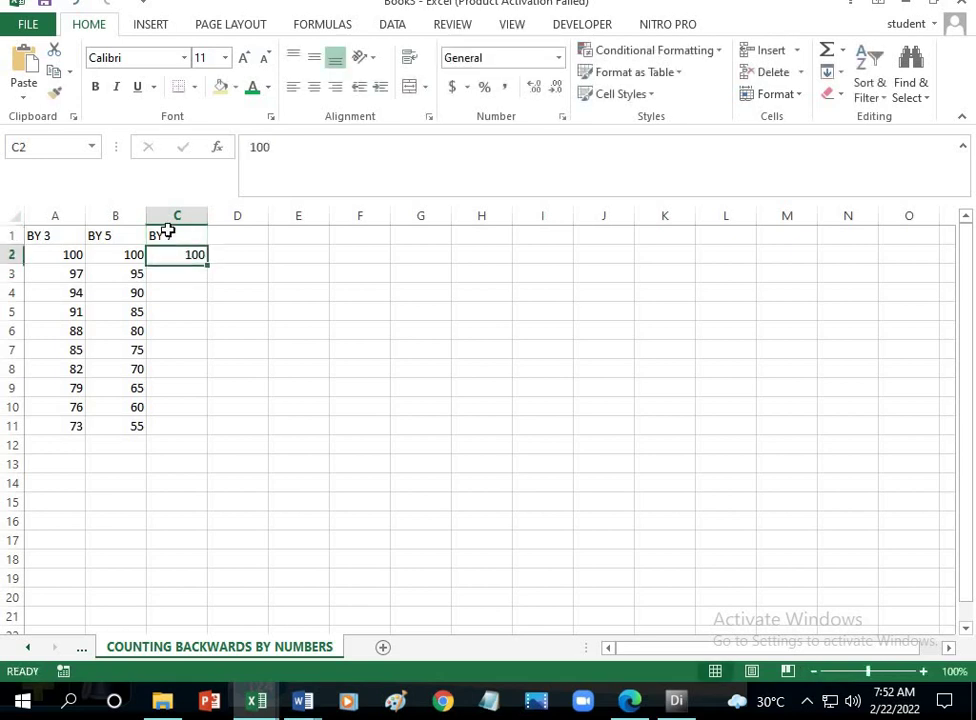
{"action": "left_click", "coordinate": [183, 273]}
{"action": "type", "text": "9"}
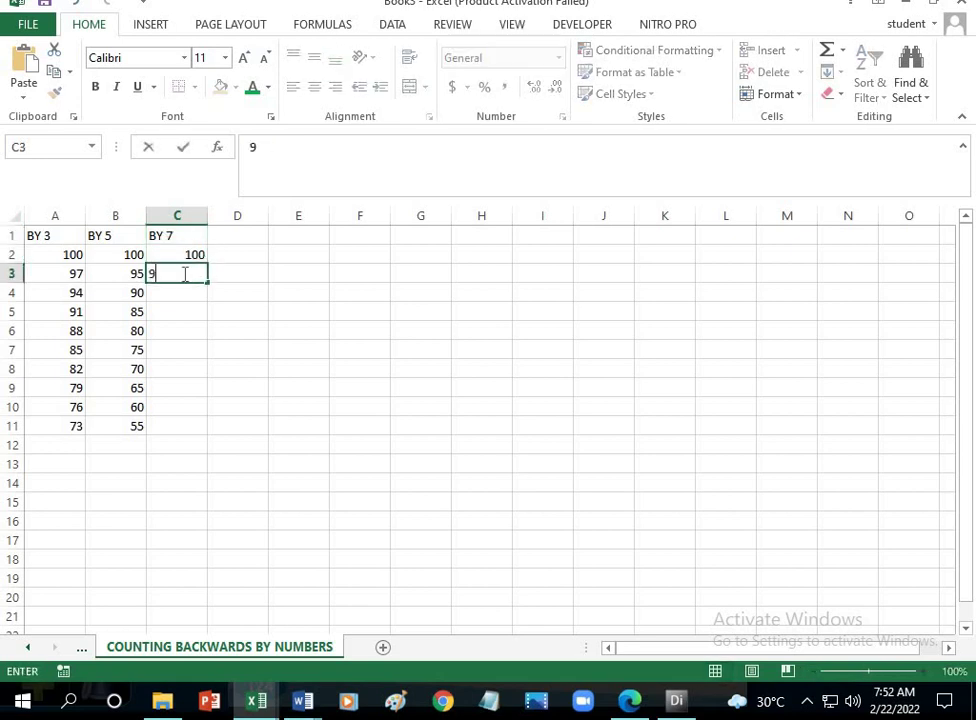
{"action": "type", "text": "3"}
{"action": "left_click_drag", "start_coordinate": [173, 252], "coordinate": [203, 436]}
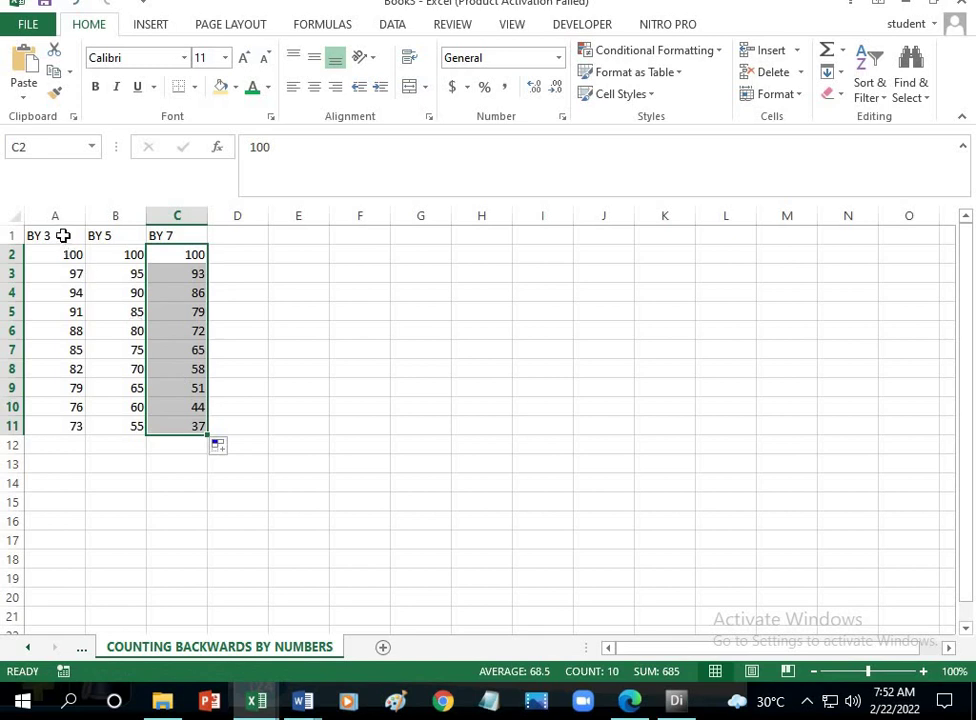
Set the font size of A1:C11 to 20 and widen columns A, B and C
{"action": "left_click_drag", "start_coordinate": [62, 235], "coordinate": [205, 426]}
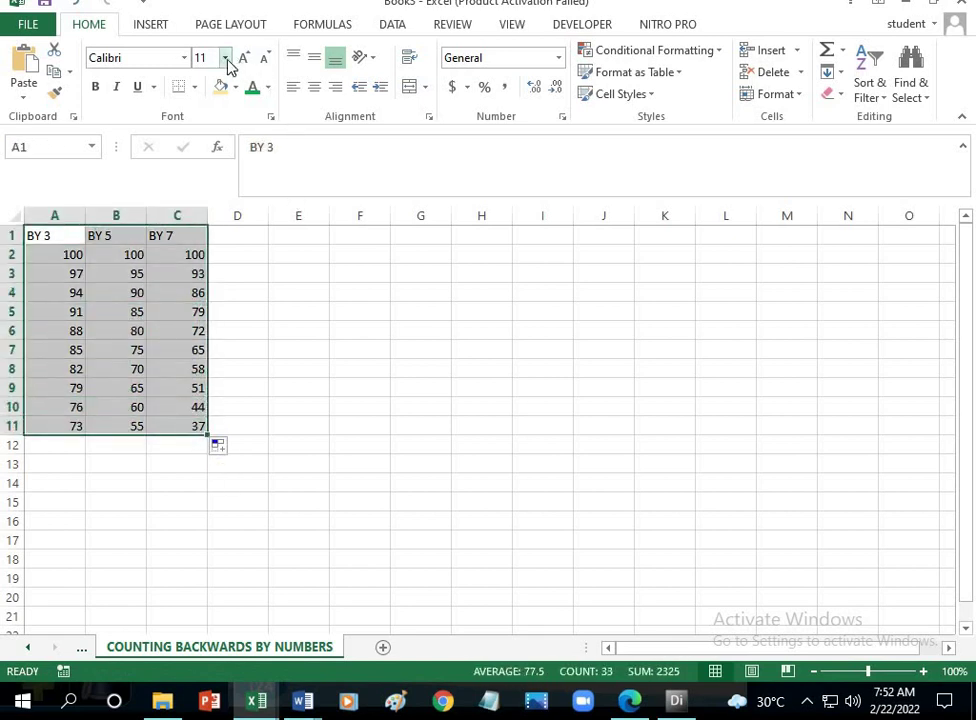
{"action": "left_click", "coordinate": [226, 58]}
{"action": "left_click", "coordinate": [208, 229]}
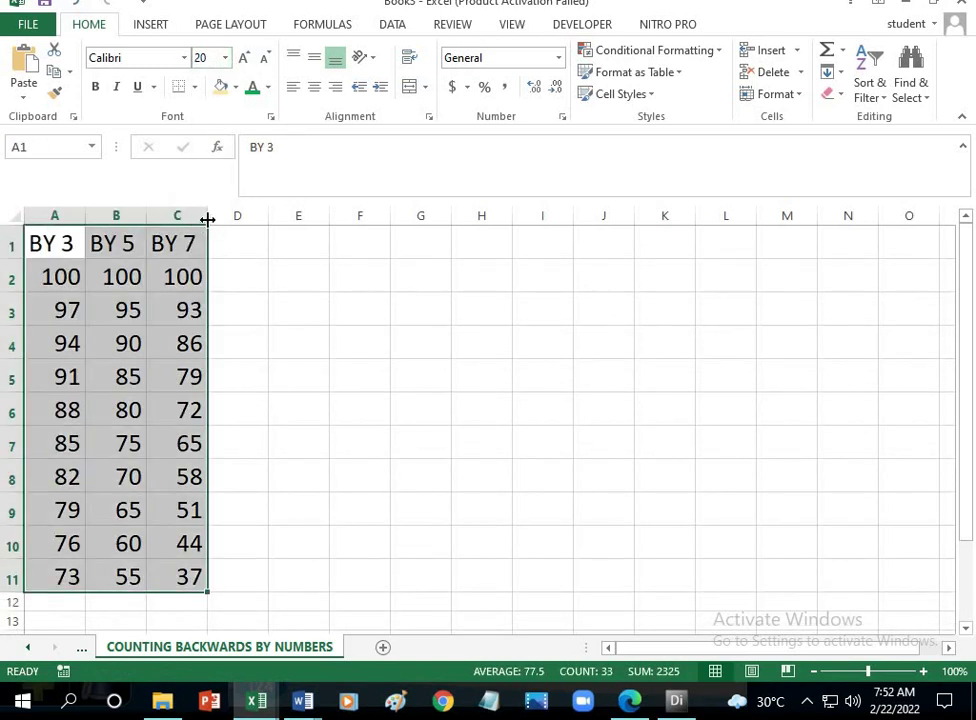
{"action": "left_click_drag", "start_coordinate": [207, 219], "coordinate": [266, 218]}
{"action": "left_click_drag", "start_coordinate": [146, 218], "coordinate": [198, 218]}
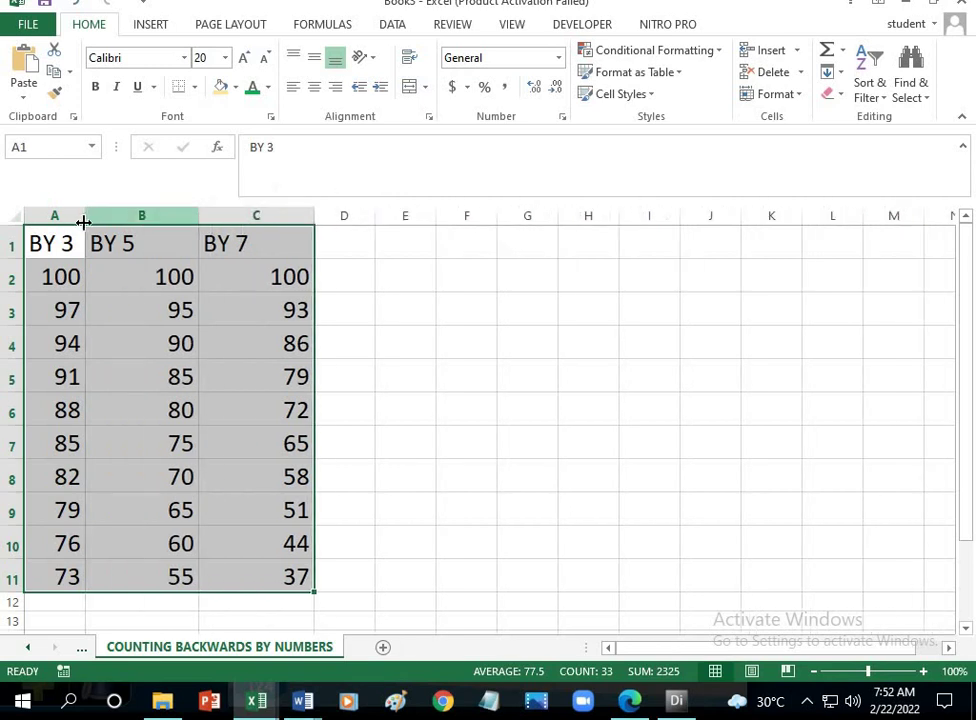
{"action": "left_click_drag", "start_coordinate": [84, 218], "coordinate": [84, 577]}
Give the BY 3 column (A1:A11) a red font and a light purple fill from the standard color palette
{"action": "left_click", "coordinate": [78, 241]}
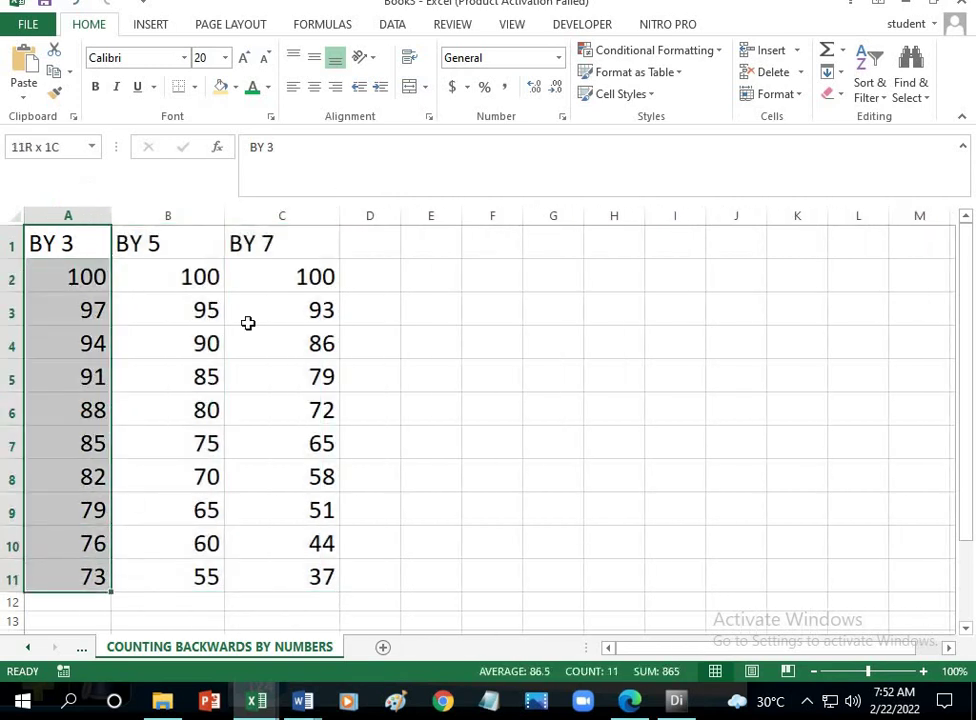
{"action": "left_click", "coordinate": [268, 90]}
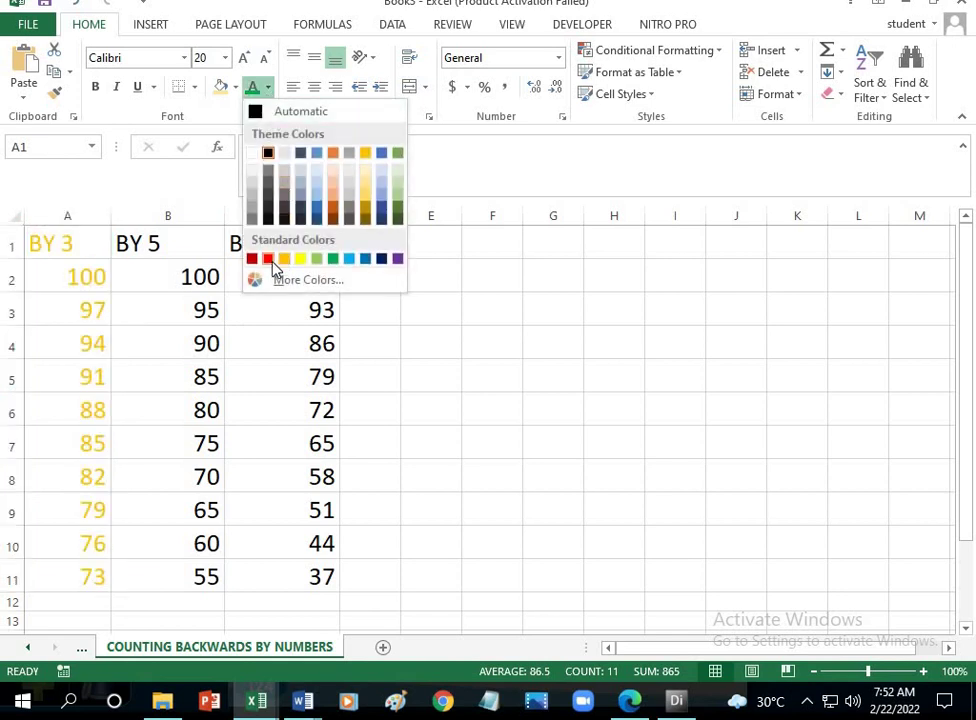
{"action": "left_click", "coordinate": [266, 258]}
{"action": "left_click", "coordinate": [237, 88]}
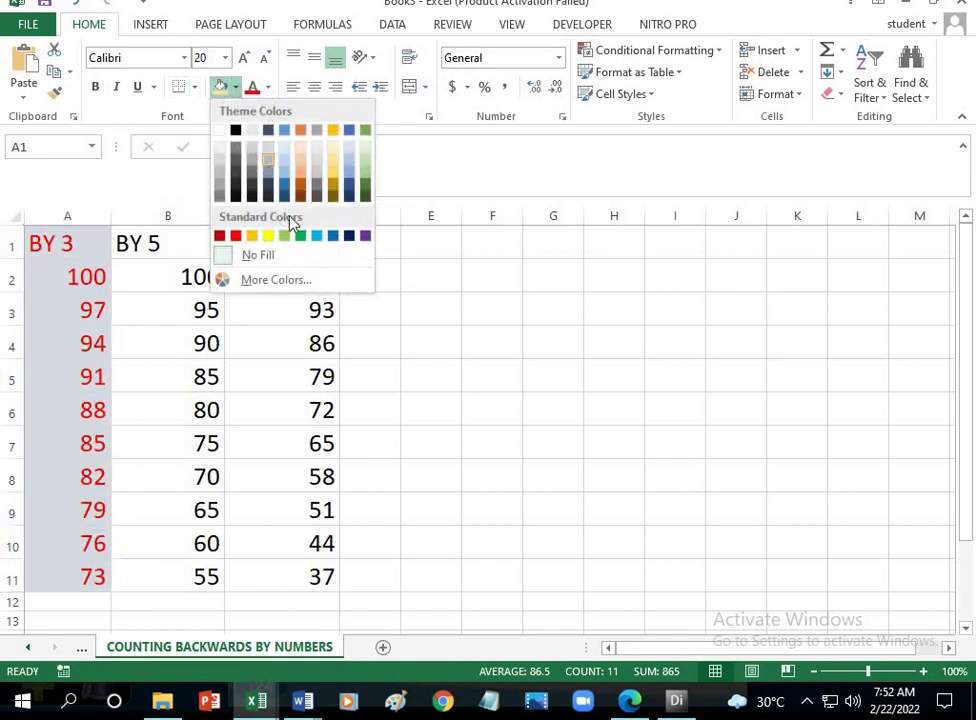
{"action": "left_click", "coordinate": [310, 282]}
{"action": "left_click", "coordinate": [497, 350]}
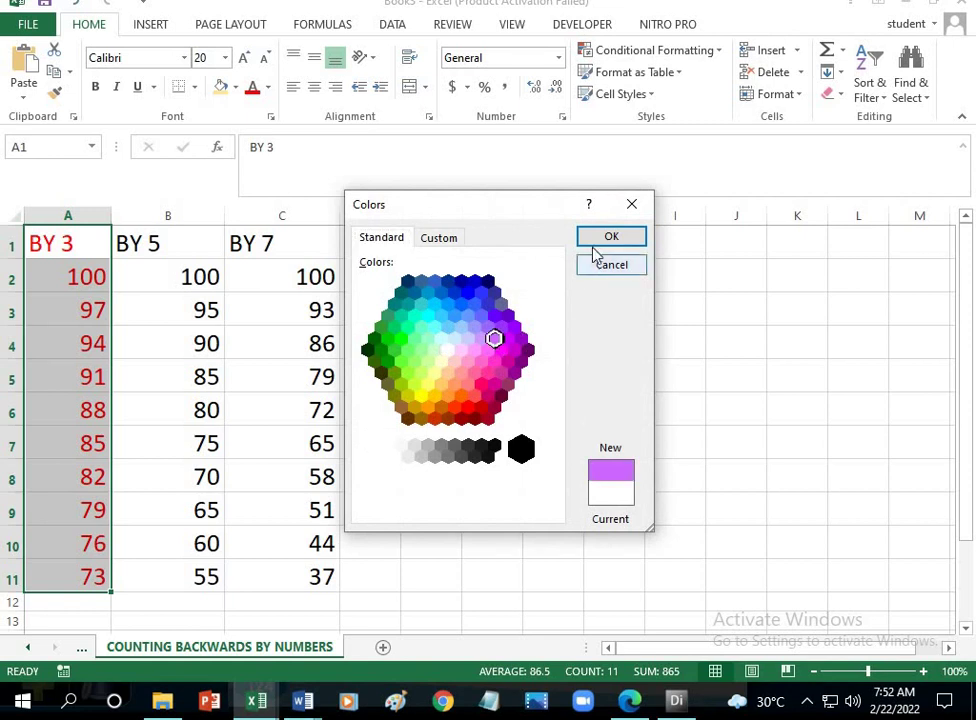
{"action": "left_click", "coordinate": [605, 242]}
Give the BY 5 column (B1:B11) an orange font and a light blue fill from the standard color palette
{"action": "left_click_drag", "start_coordinate": [172, 246], "coordinate": [196, 577]}
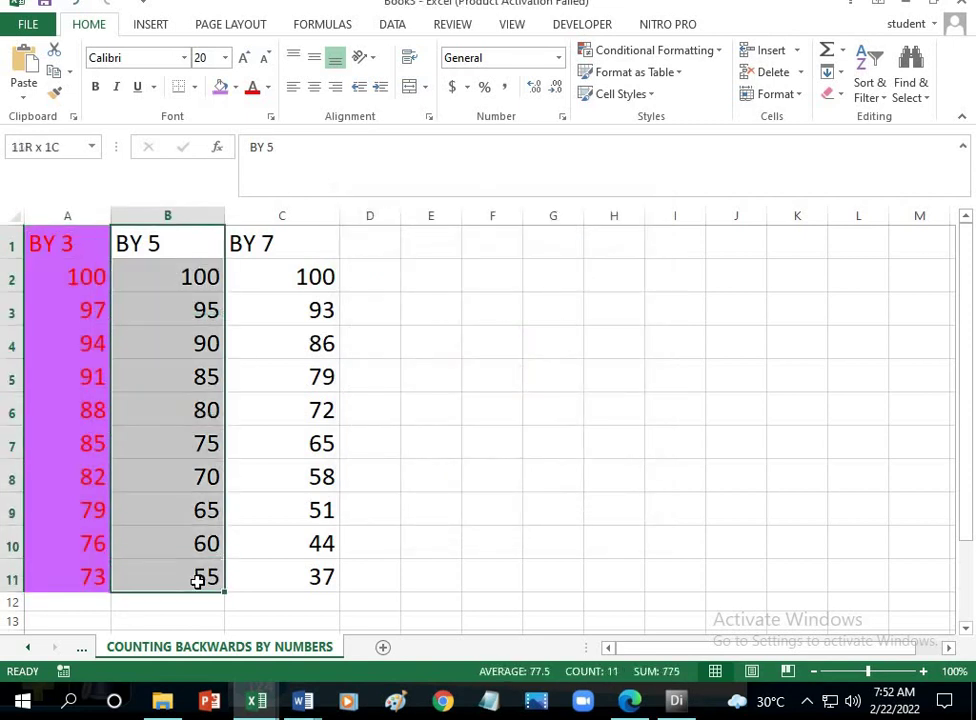
{"action": "left_click", "coordinate": [268, 88]}
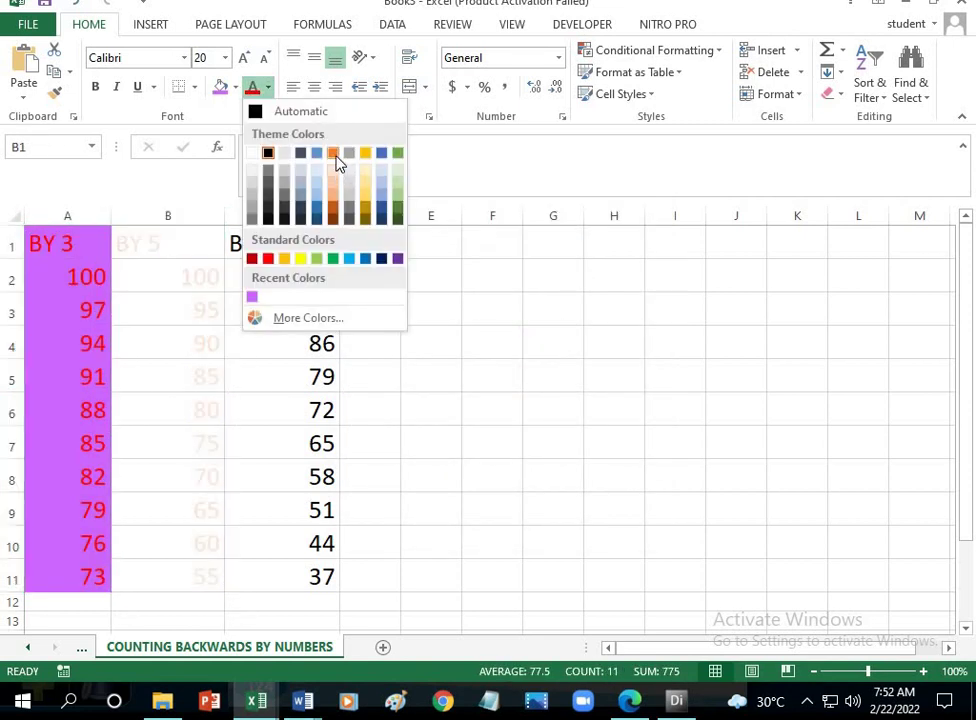
{"action": "left_click", "coordinate": [333, 153]}
{"action": "left_click", "coordinate": [236, 87]}
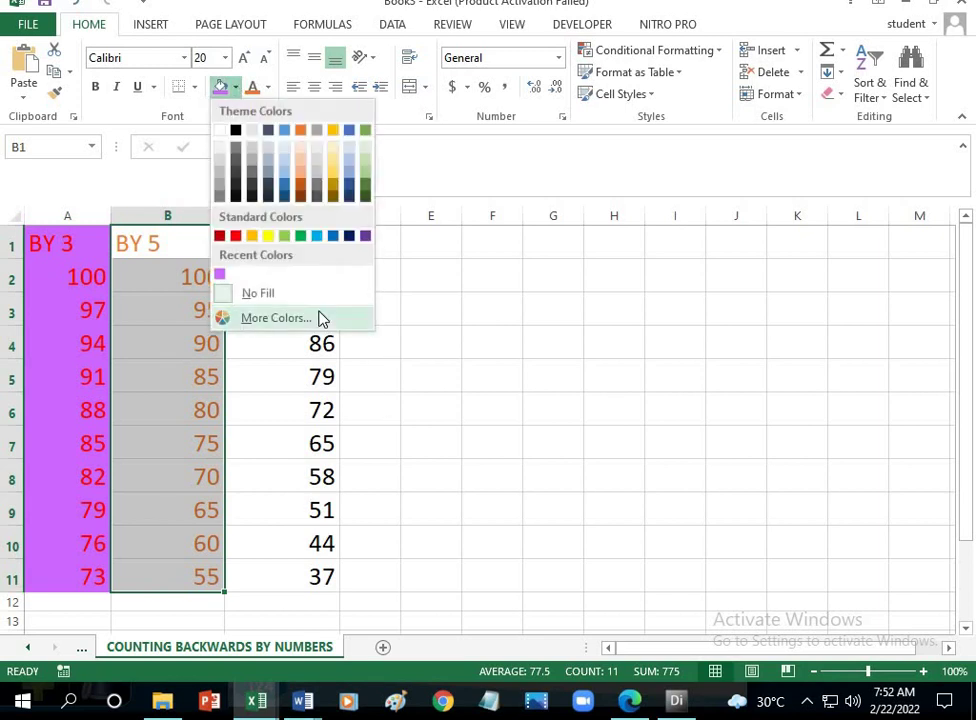
{"action": "left_click", "coordinate": [320, 318]}
{"action": "left_click", "coordinate": [449, 328]}
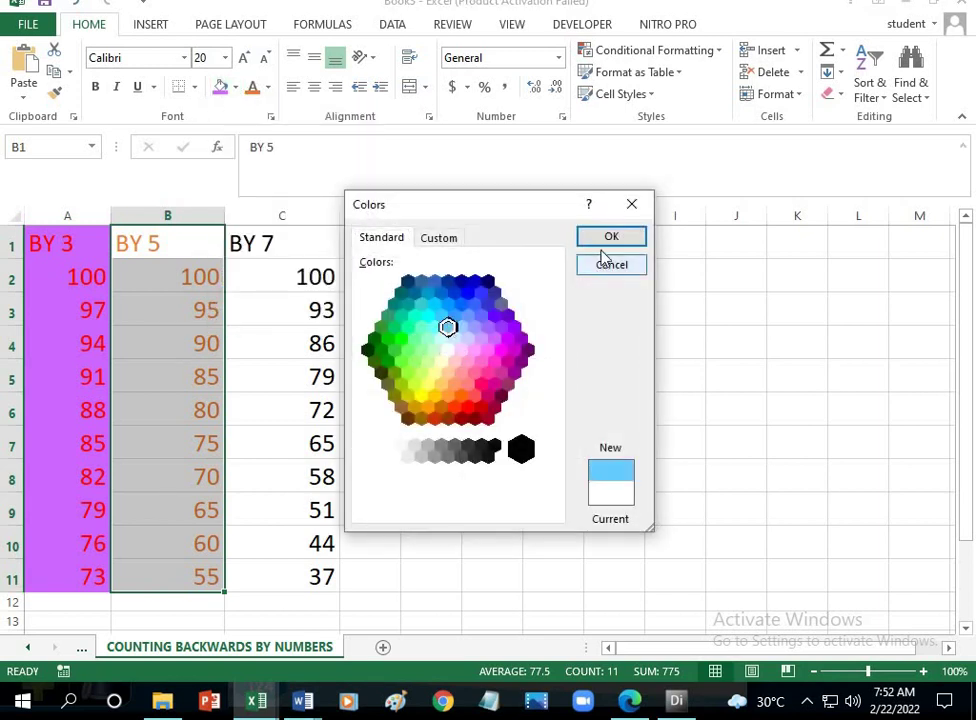
{"action": "left_click", "coordinate": [608, 240]}
Give the BY 7 column (C1:C11) a green font and a light green fill from the standard color palette
{"action": "left_click_drag", "start_coordinate": [313, 250], "coordinate": [322, 577]}
{"action": "left_click", "coordinate": [268, 88]}
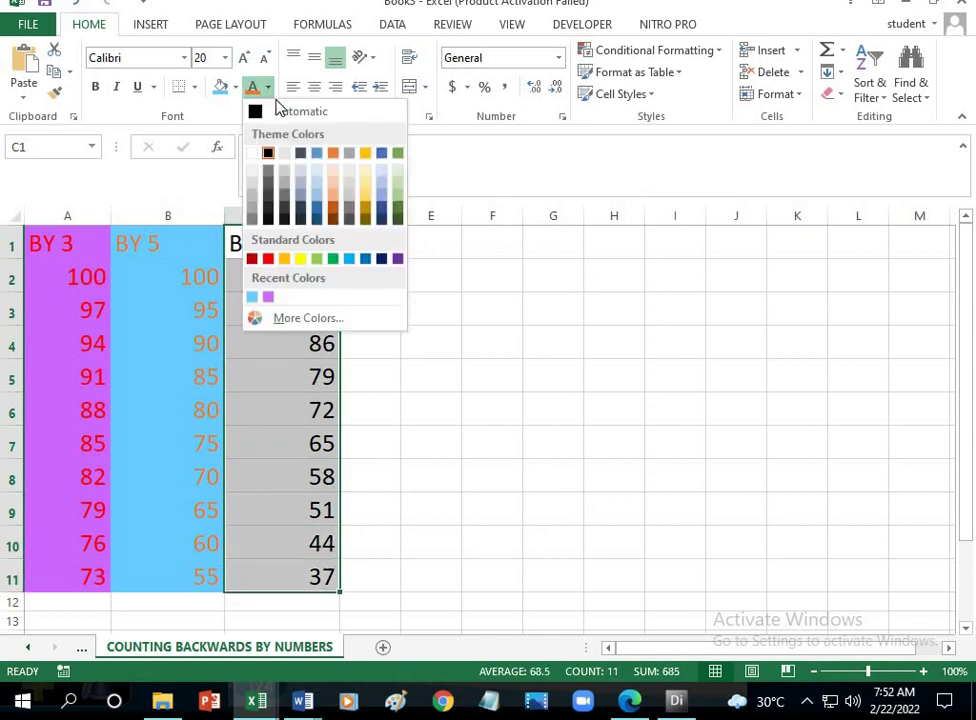
{"action": "left_click", "coordinate": [333, 259]}
{"action": "left_click", "coordinate": [238, 88]}
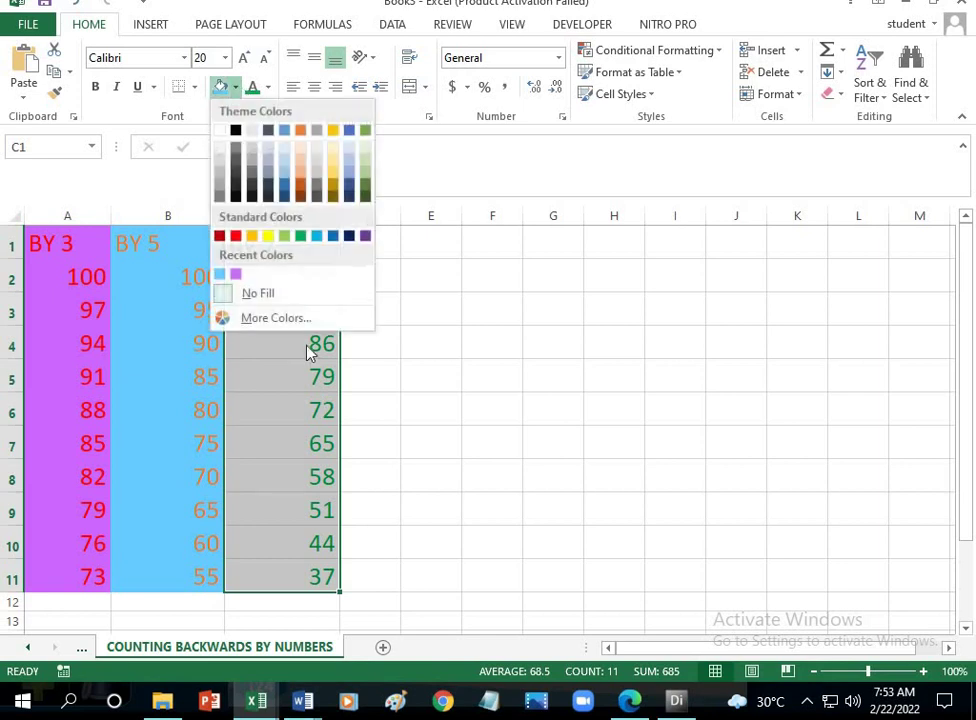
{"action": "left_click", "coordinate": [301, 322]}
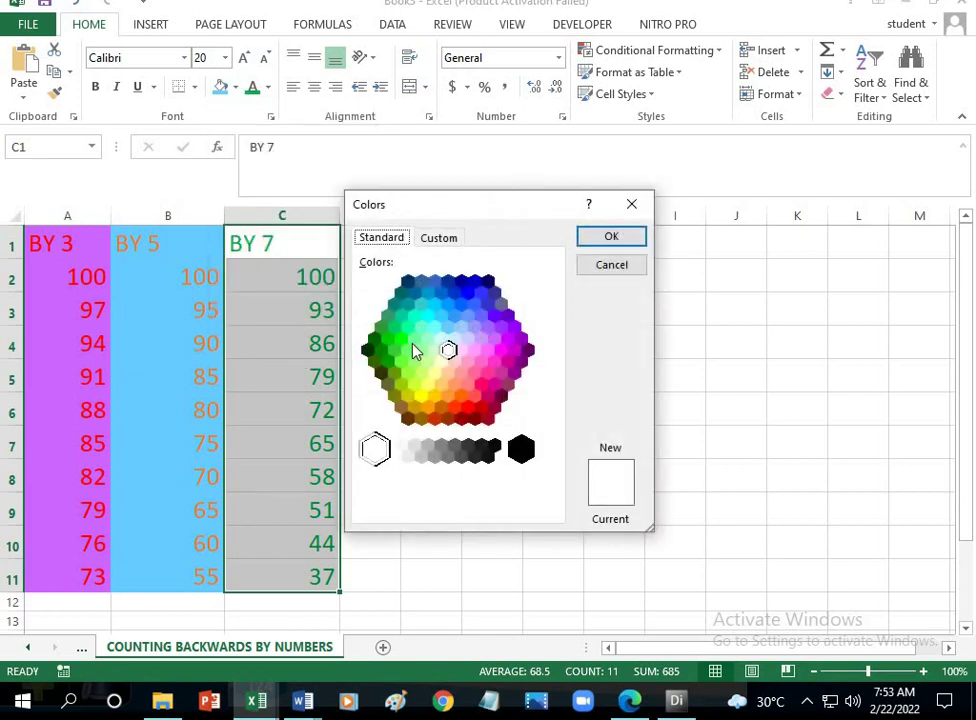
{"action": "left_click", "coordinate": [414, 361]}
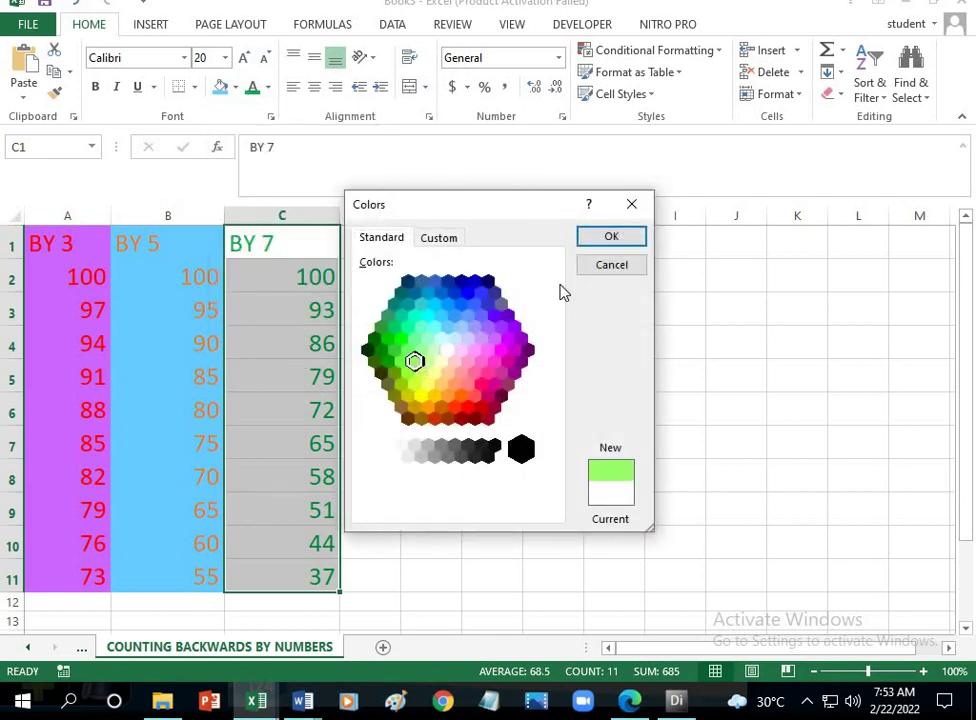
{"action": "left_click", "coordinate": [608, 238]}
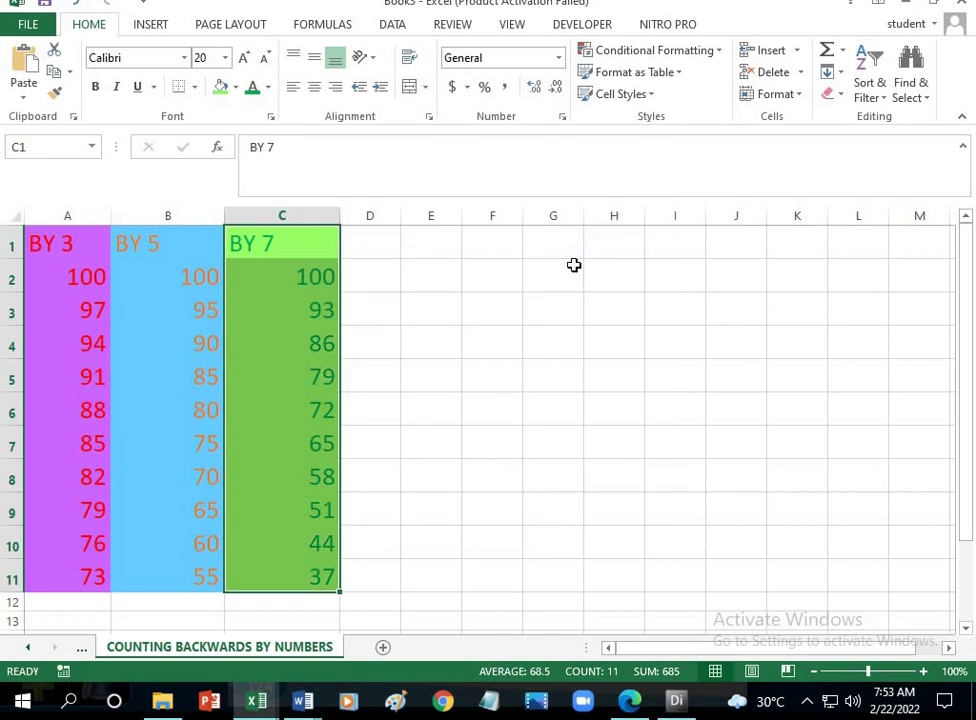
{"action": "left_click", "coordinate": [274, 398]}
Apply red medium-dashed outline and inside borders to A1:C11 on the COUNTING BACKWARDS BY NUMBERS sheet
{"action": "left_click_drag", "start_coordinate": [88, 245], "coordinate": [306, 577]}
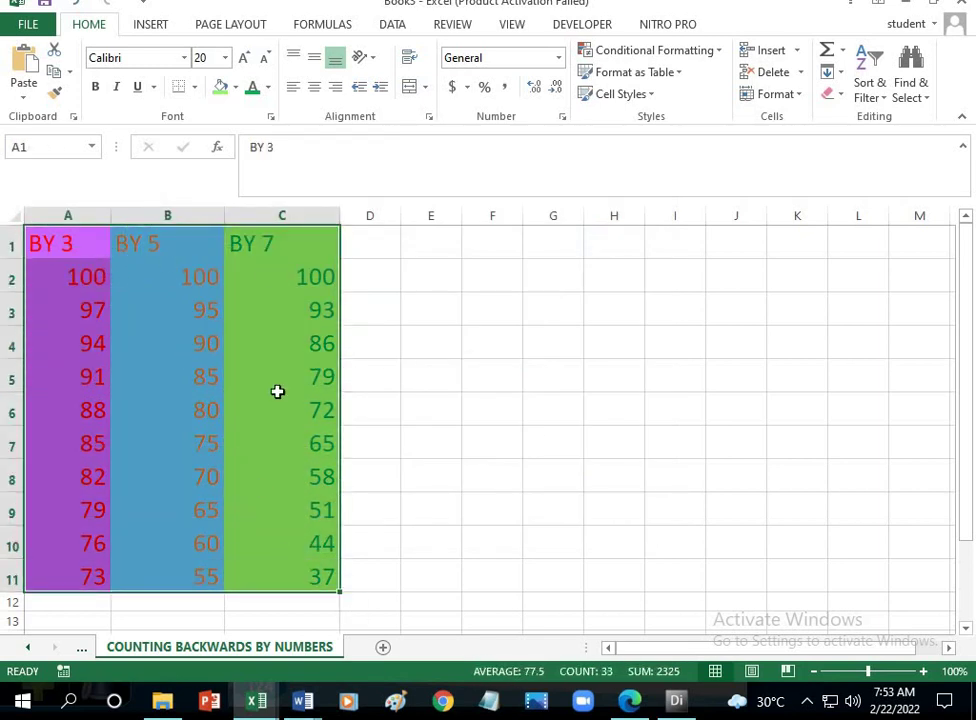
{"action": "left_click", "coordinate": [779, 95]}
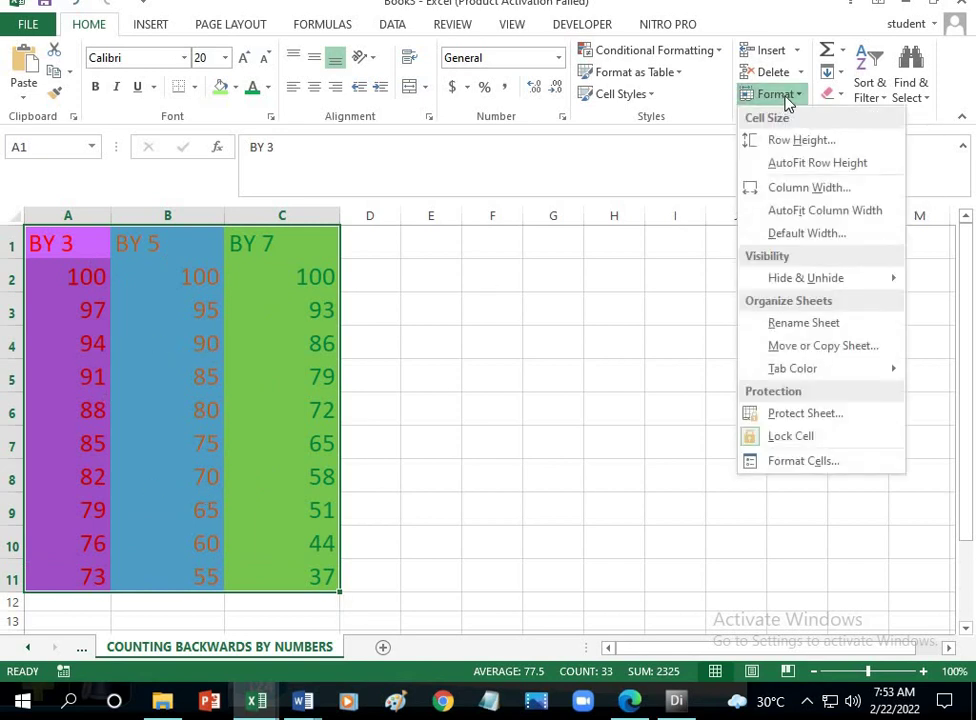
{"action": "left_click", "coordinate": [818, 461]}
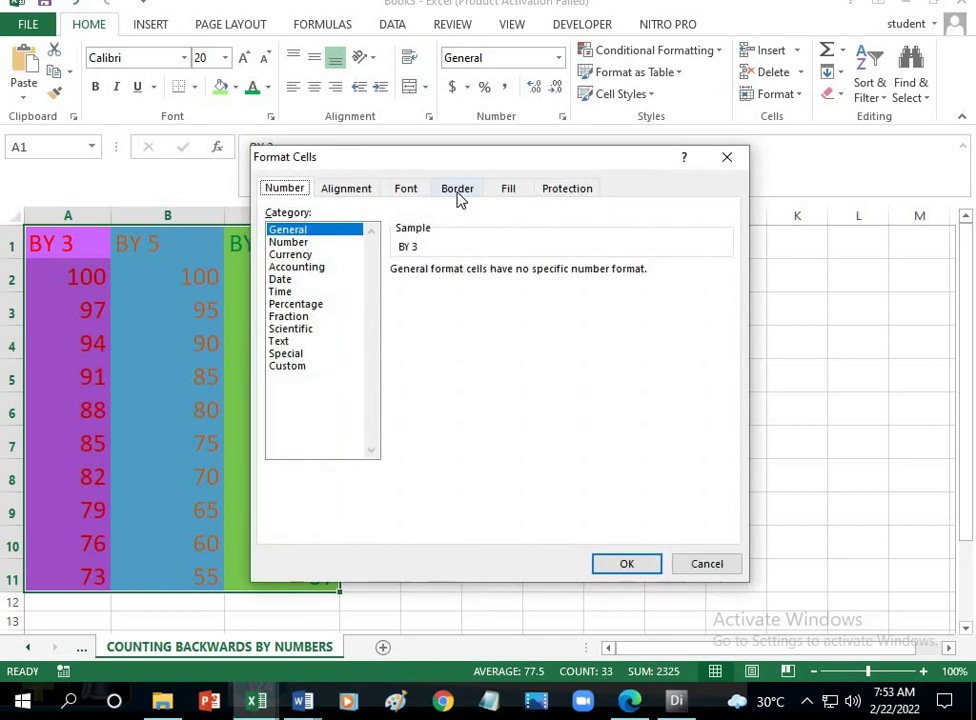
{"action": "left_click", "coordinate": [458, 191]}
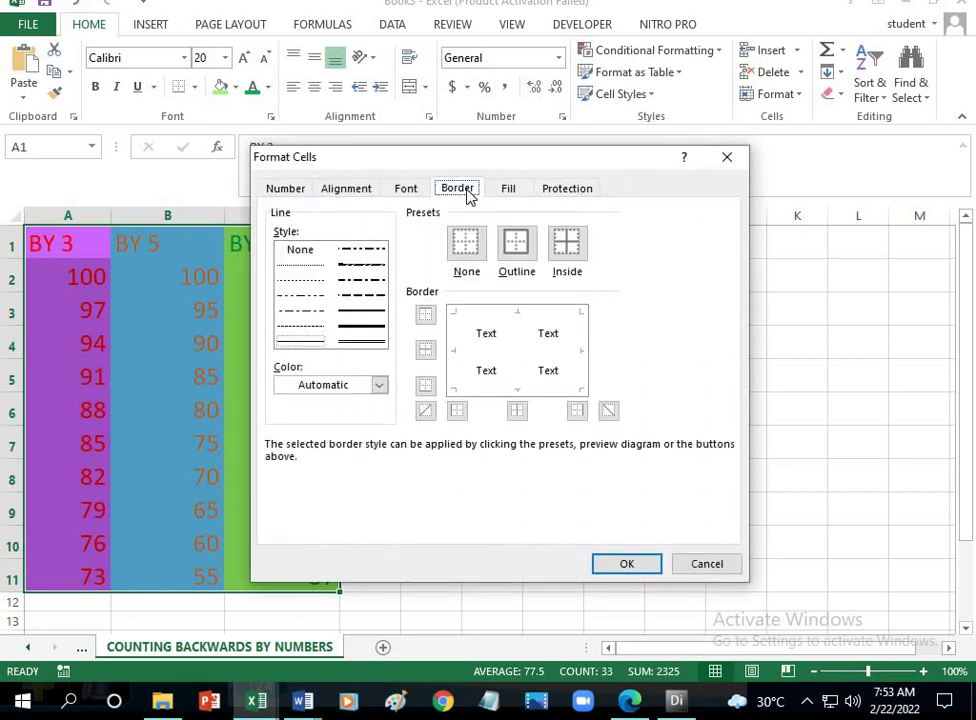
{"action": "left_click", "coordinate": [379, 385]}
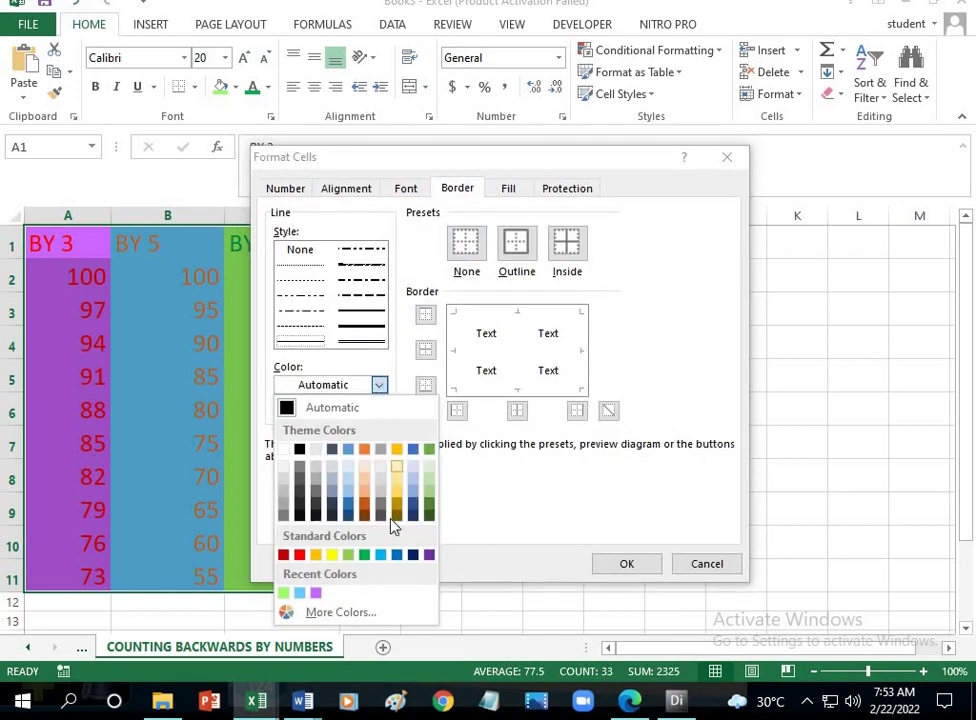
{"action": "left_click", "coordinate": [299, 555]}
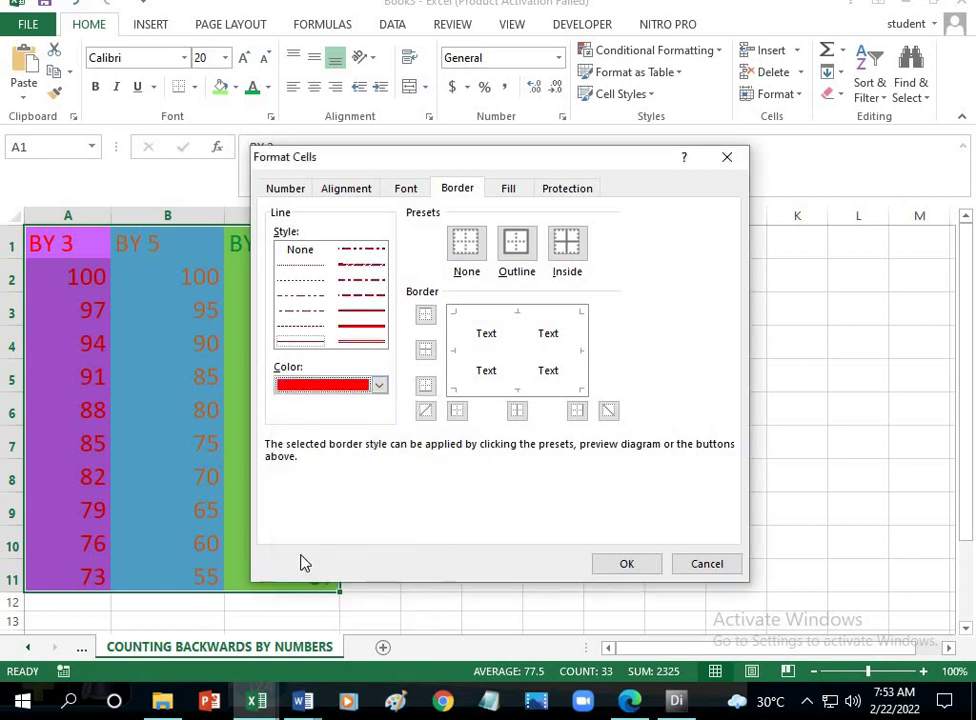
{"action": "left_click", "coordinate": [374, 299]}
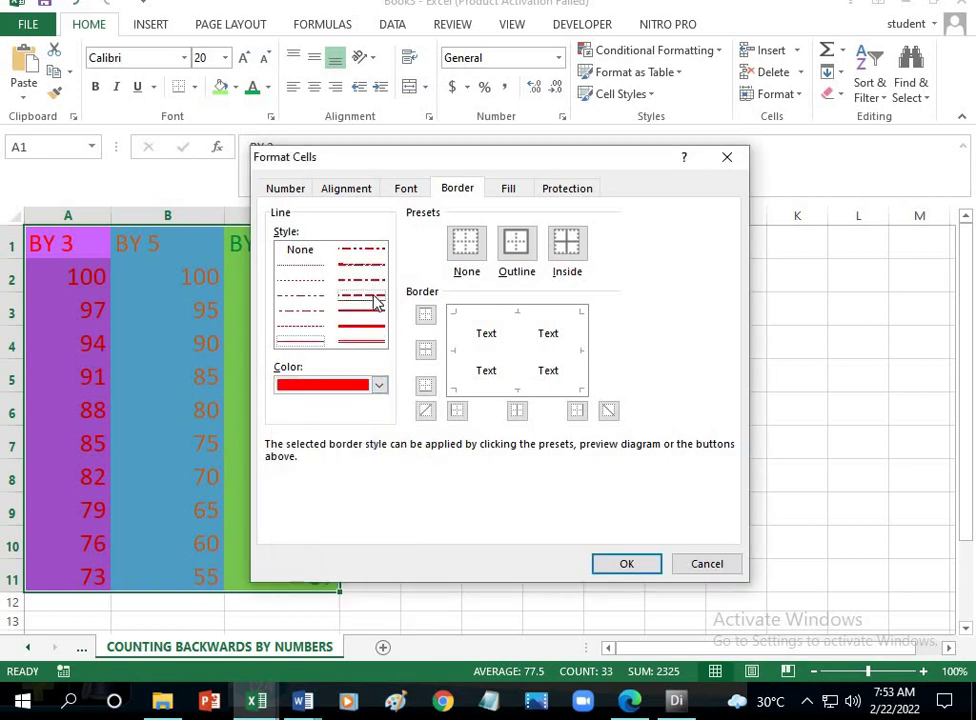
{"action": "left_click", "coordinate": [516, 244]}
{"action": "left_click", "coordinate": [575, 248]}
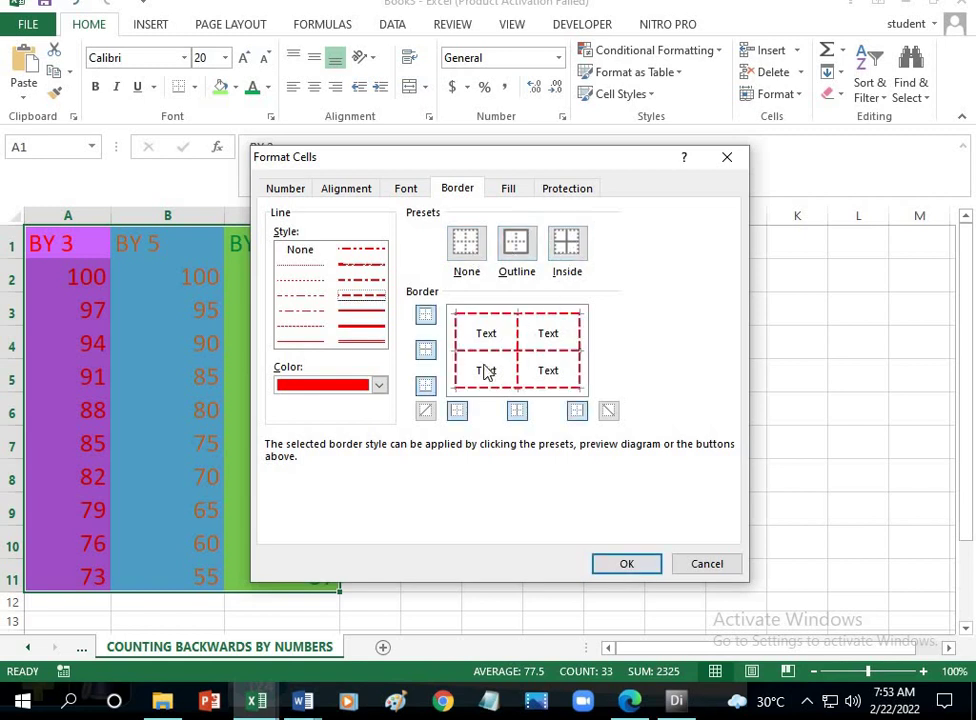
{"action": "left_click", "coordinate": [626, 566]}
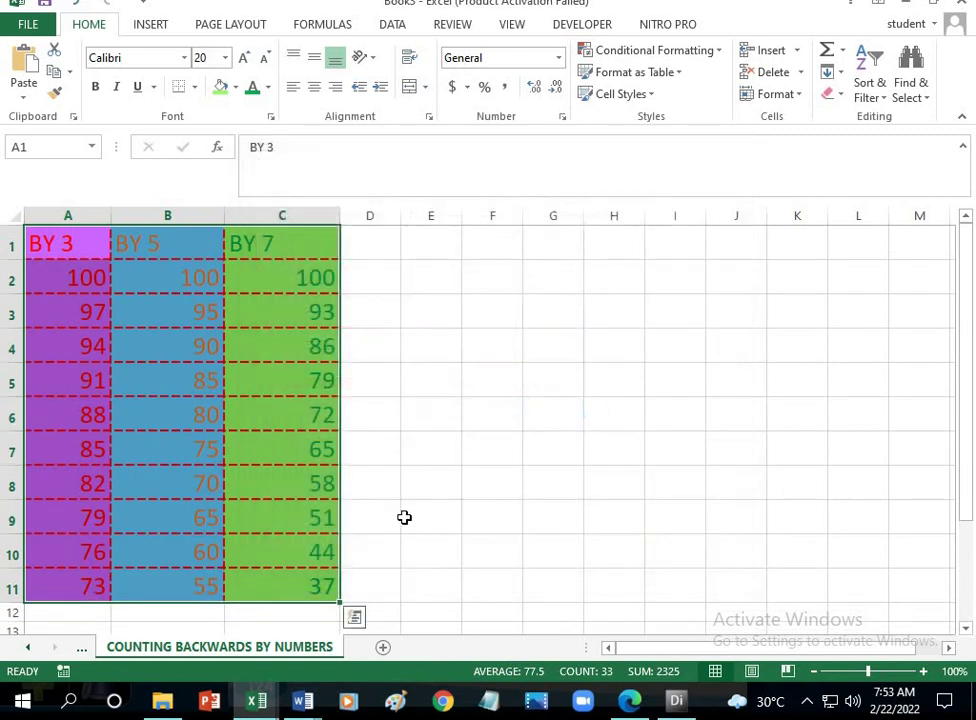
Switch to the COUNTING FORWARD BY NUMBERS sheet
{"action": "left_click", "coordinate": [27, 648]}
{"action": "left_click", "coordinate": [27, 648]}
{"action": "left_click", "coordinate": [200, 648]}
{"action": "left_click", "coordinate": [349, 648]}
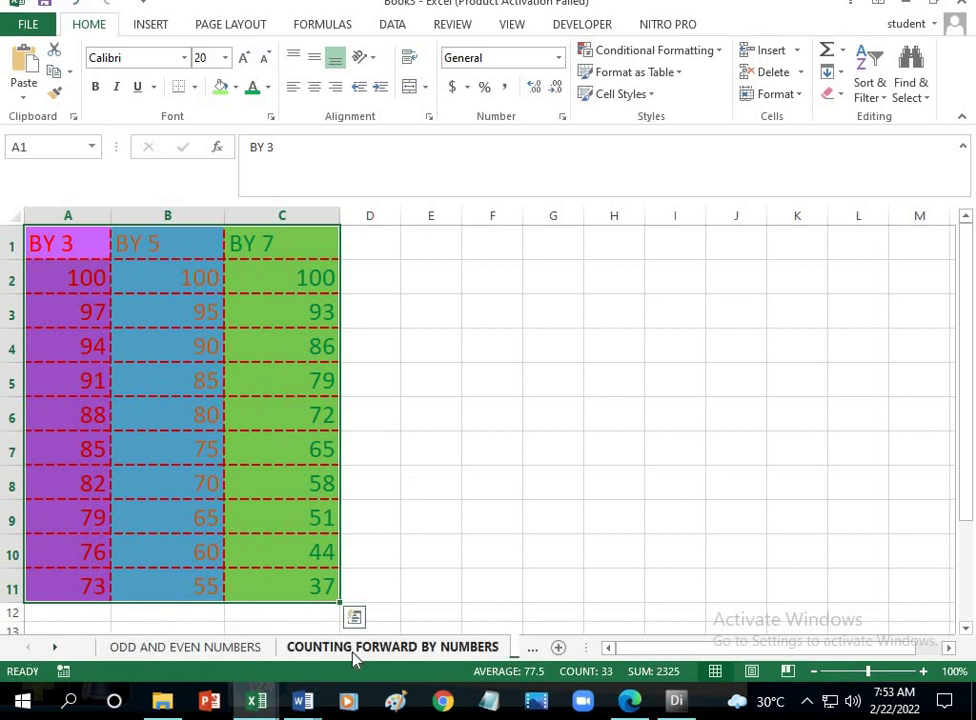
{"action": "left_click_drag", "start_coordinate": [107, 258], "coordinate": [359, 569]}
{"action": "left_click", "coordinate": [360, 569]}
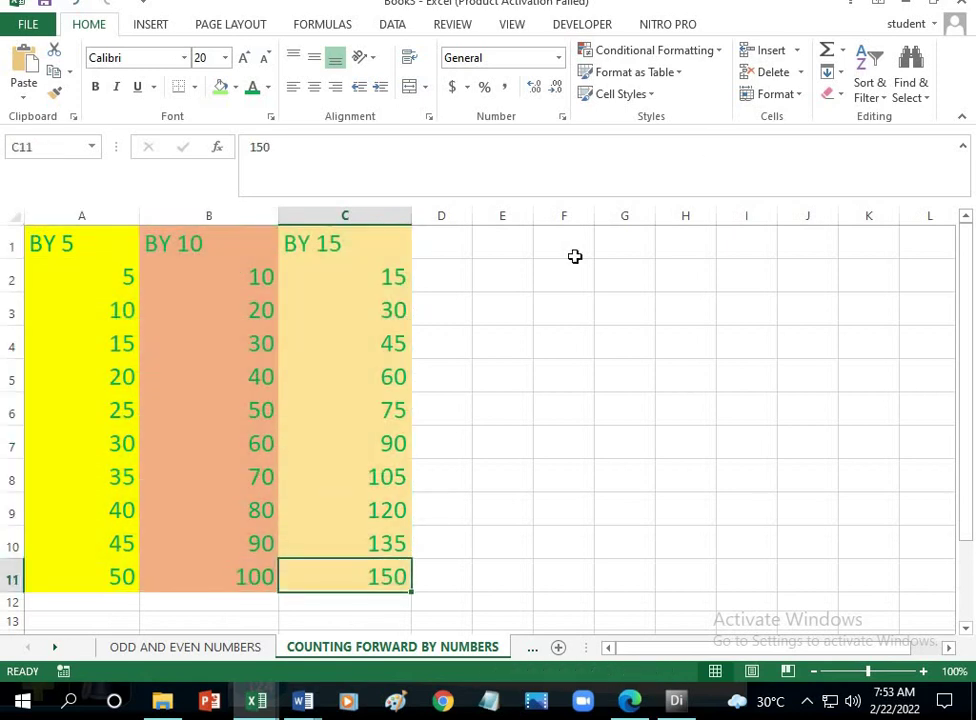
Apply blue medium-dashed outline and inside borders to A1:C11 holding the BY 5, BY 10 and BY 15 series
{"action": "left_click_drag", "start_coordinate": [78, 251], "coordinate": [366, 570]}
{"action": "left_click", "coordinate": [775, 100]}
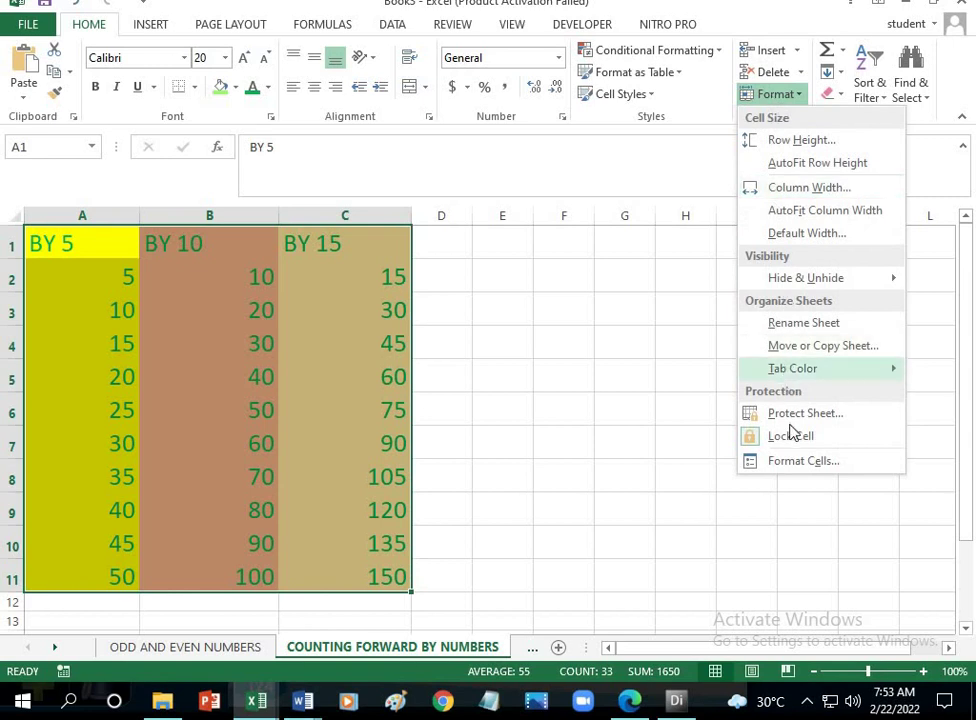
{"action": "left_click", "coordinate": [778, 460]}
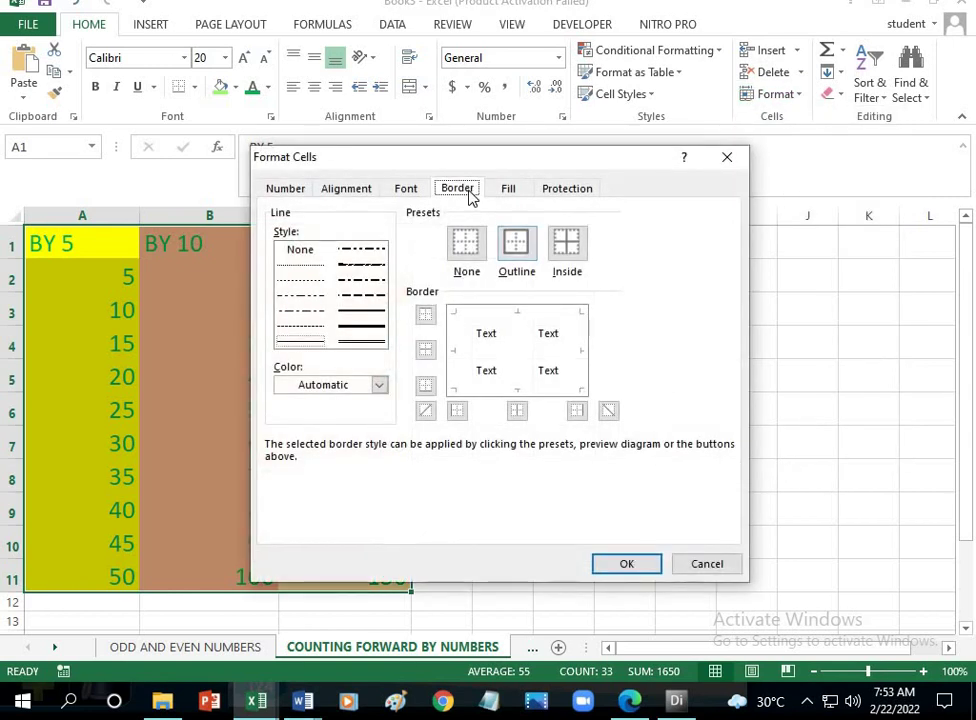
{"action": "left_click", "coordinate": [379, 386]}
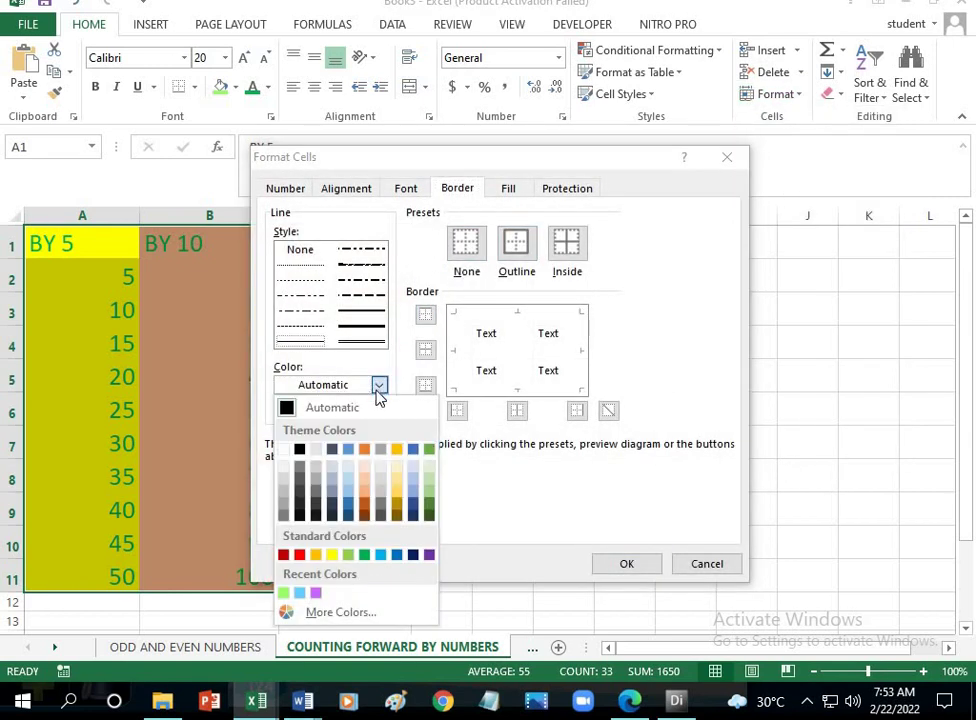
{"action": "left_click", "coordinate": [397, 556]}
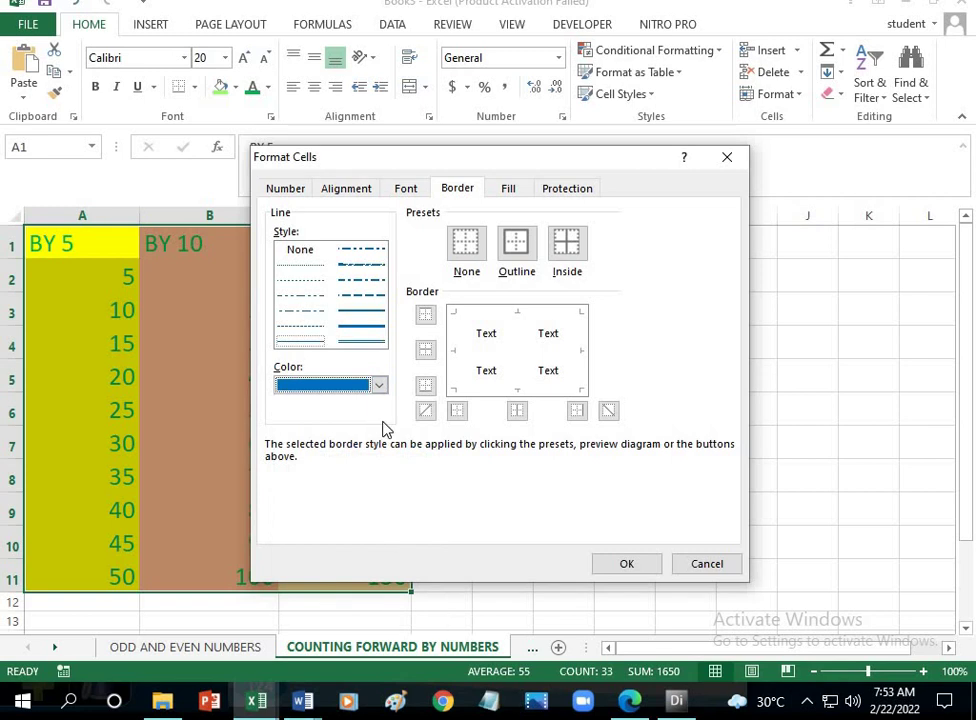
{"action": "left_click", "coordinate": [360, 298]}
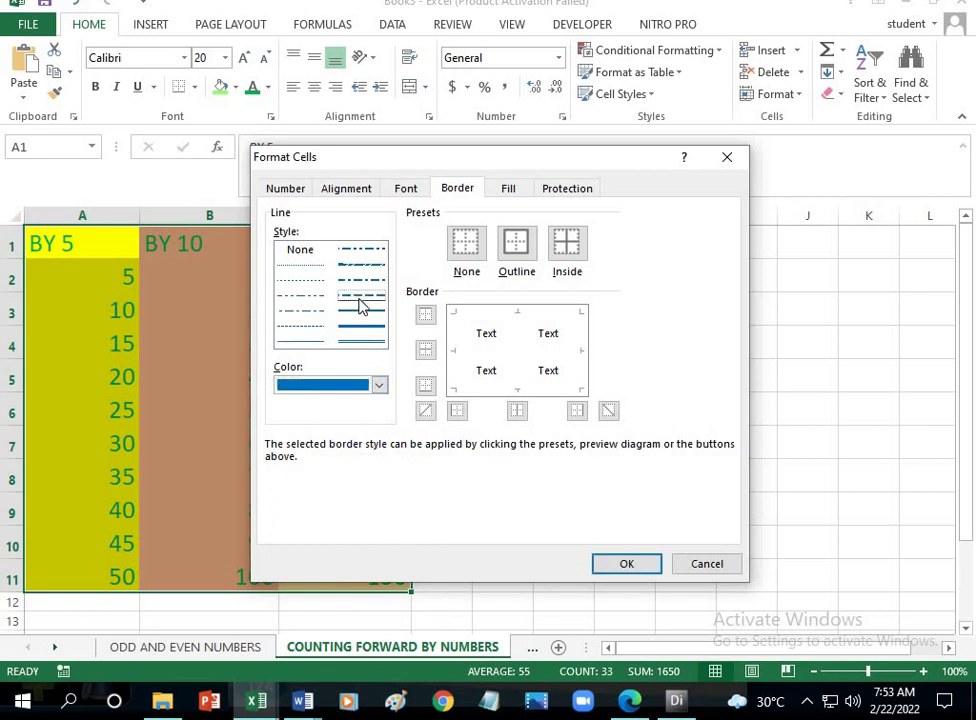
{"action": "left_click", "coordinate": [516, 244]}
{"action": "left_click", "coordinate": [563, 247]}
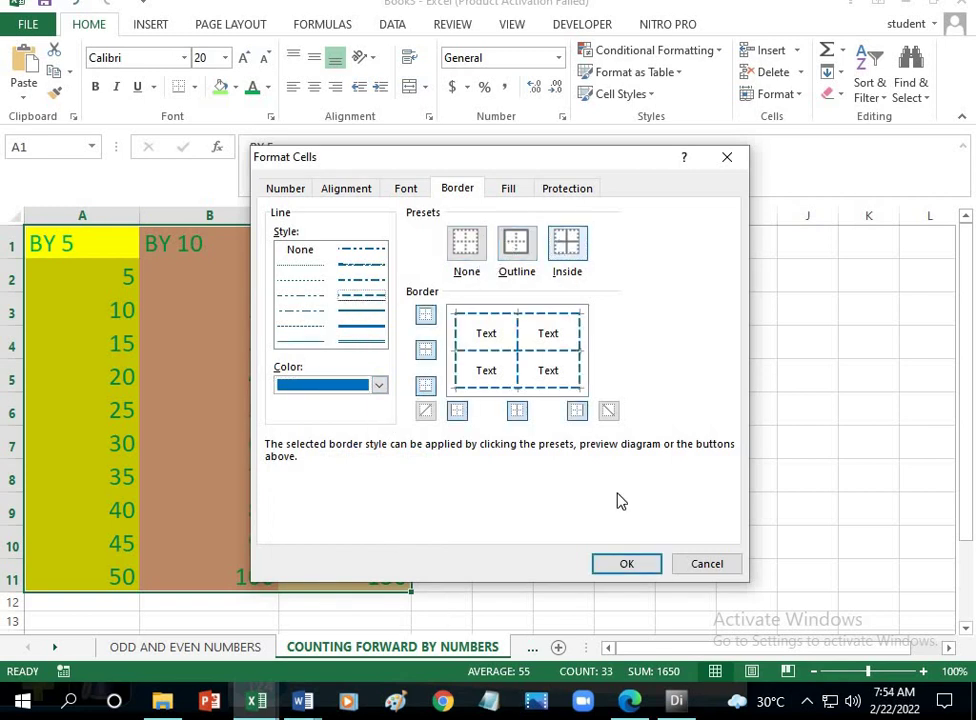
{"action": "left_click", "coordinate": [623, 562]}
{"action": "left_click", "coordinate": [400, 487]}
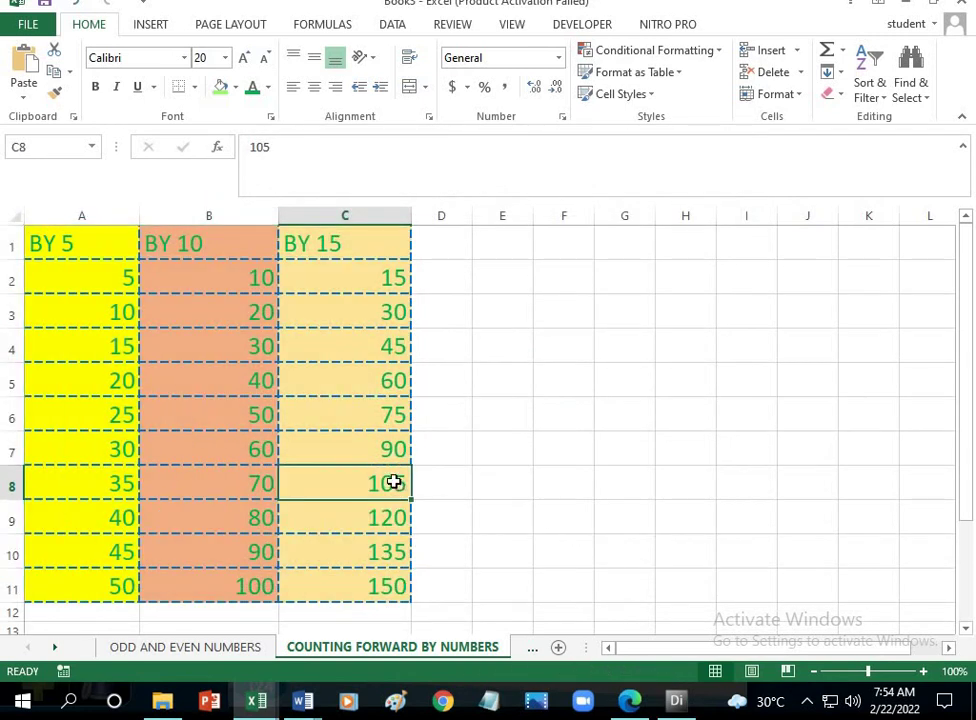
On the ODD AND EVEN NUMBERS sheet, apply thick purple outline and inside borders to A1:B10
{"action": "left_click", "coordinate": [150, 648]}
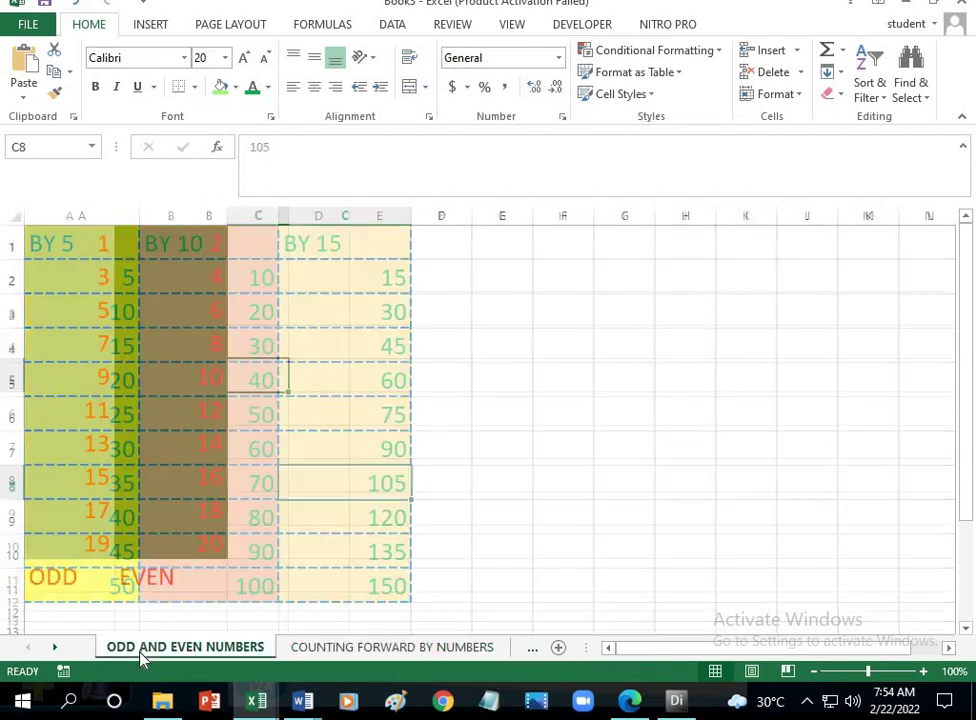
{"action": "left_click_drag", "start_coordinate": [102, 246], "coordinate": [200, 549]}
{"action": "left_click", "coordinate": [767, 98]}
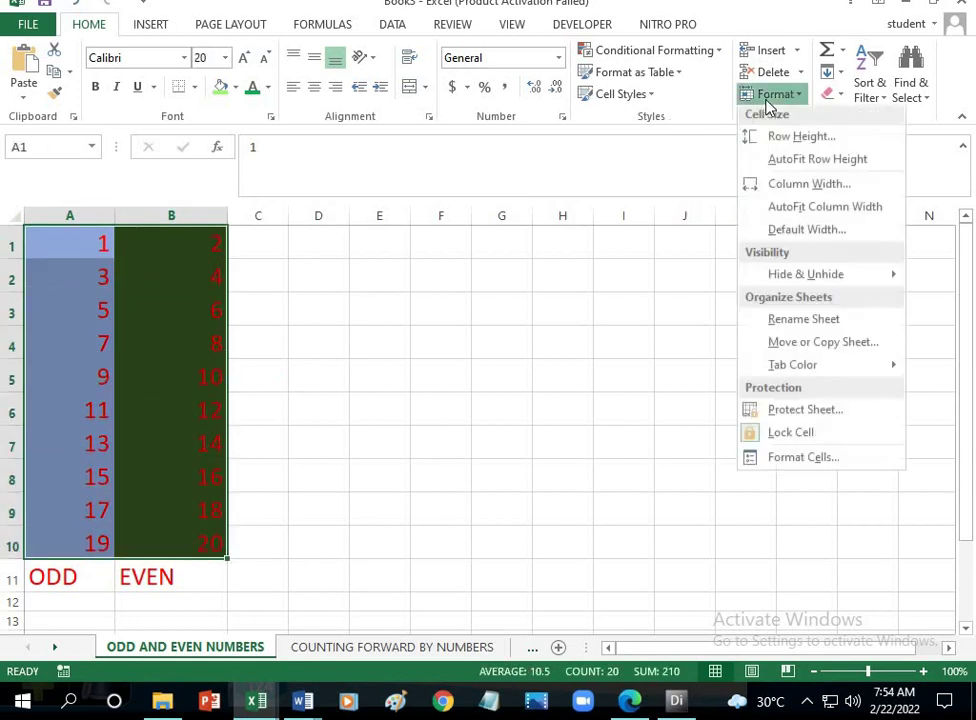
{"action": "left_click", "coordinate": [803, 461]}
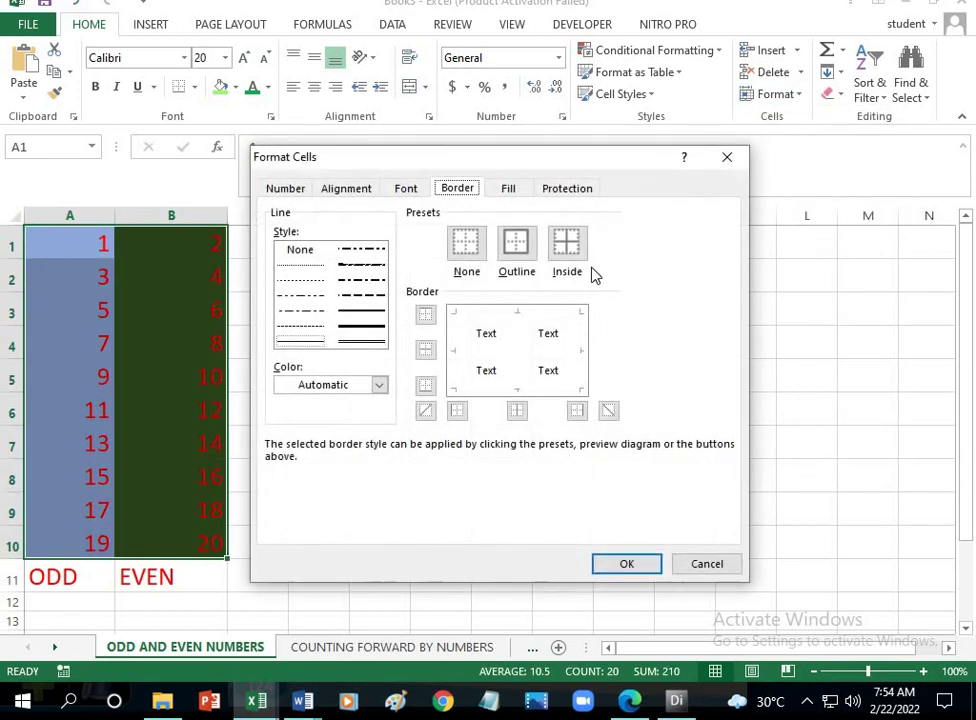
{"action": "left_click", "coordinate": [376, 386]}
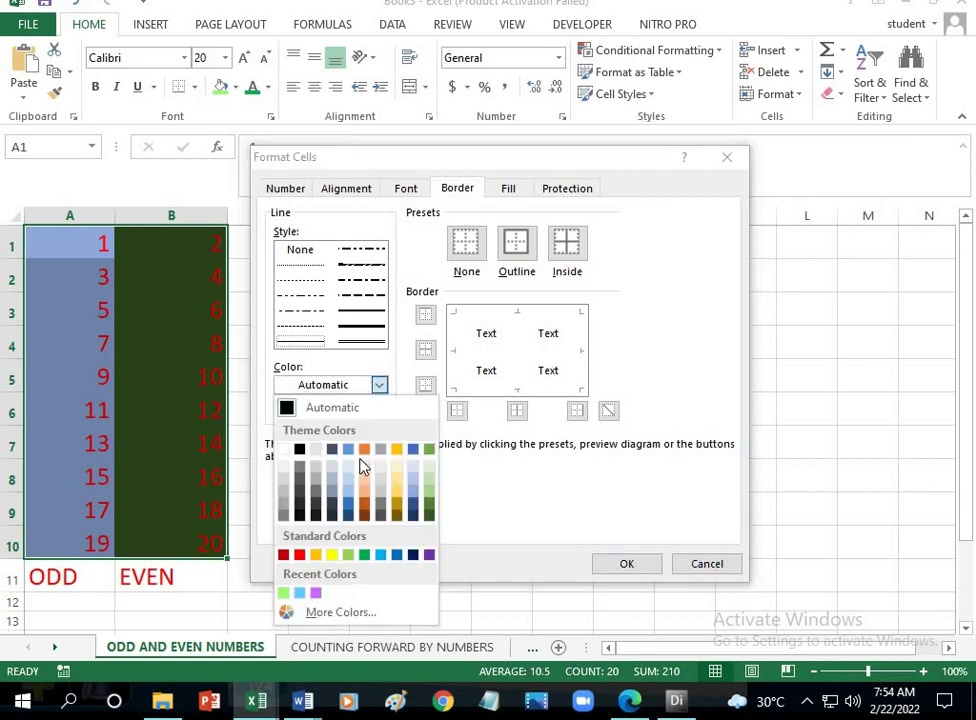
{"action": "left_click", "coordinate": [429, 556]}
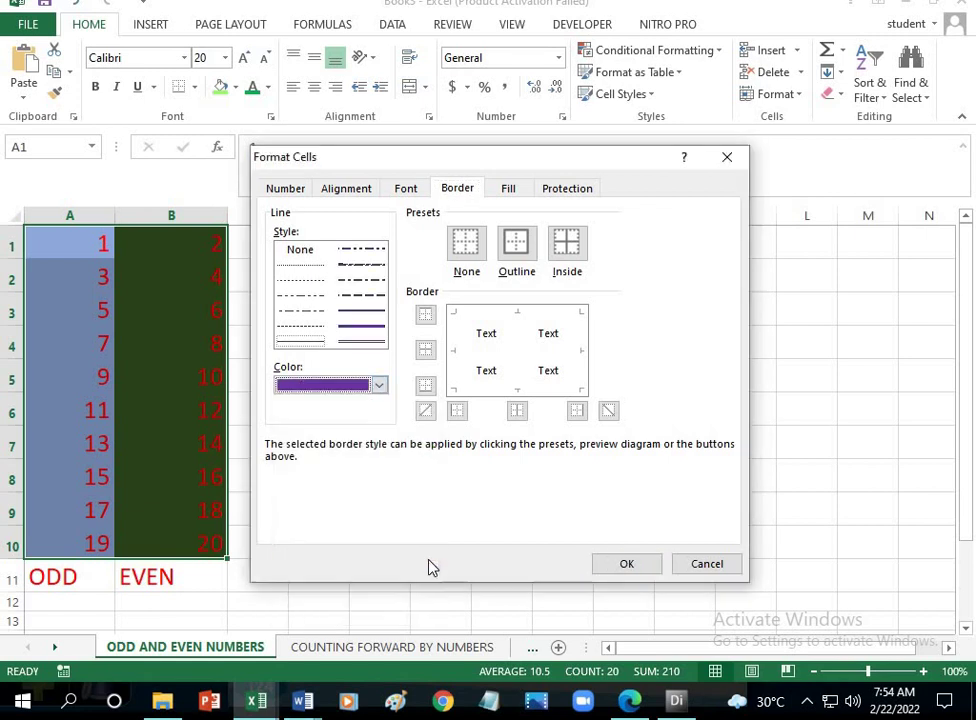
{"action": "left_click", "coordinate": [367, 333]}
{"action": "left_click", "coordinate": [522, 250]}
{"action": "left_click", "coordinate": [568, 252]}
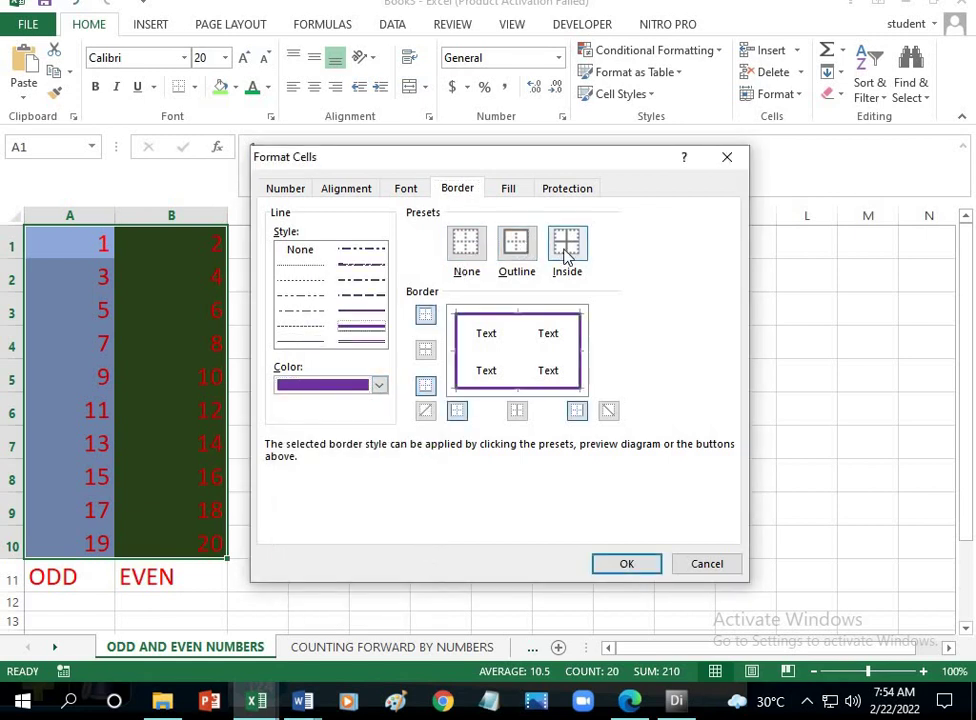
{"action": "left_click", "coordinate": [622, 564]}
{"action": "left_click", "coordinate": [185, 420]}
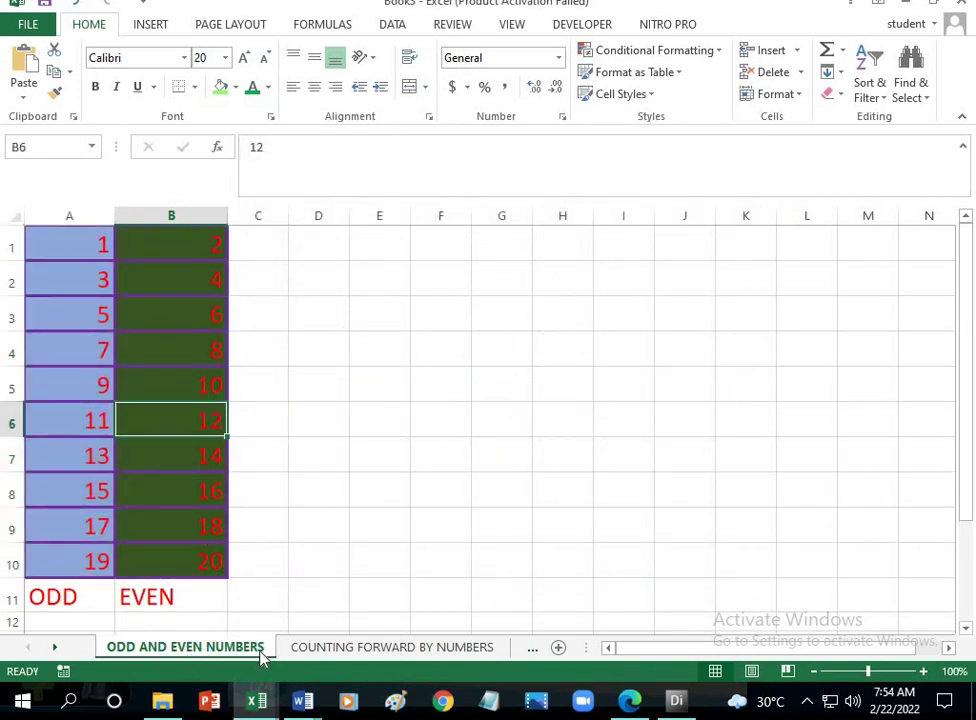
Review the finished tables on the COUNTING FORWARD BY NUMBERS and COUNTING BACKWARDS BY NUMBERS sheets
{"action": "left_click", "coordinate": [355, 648]}
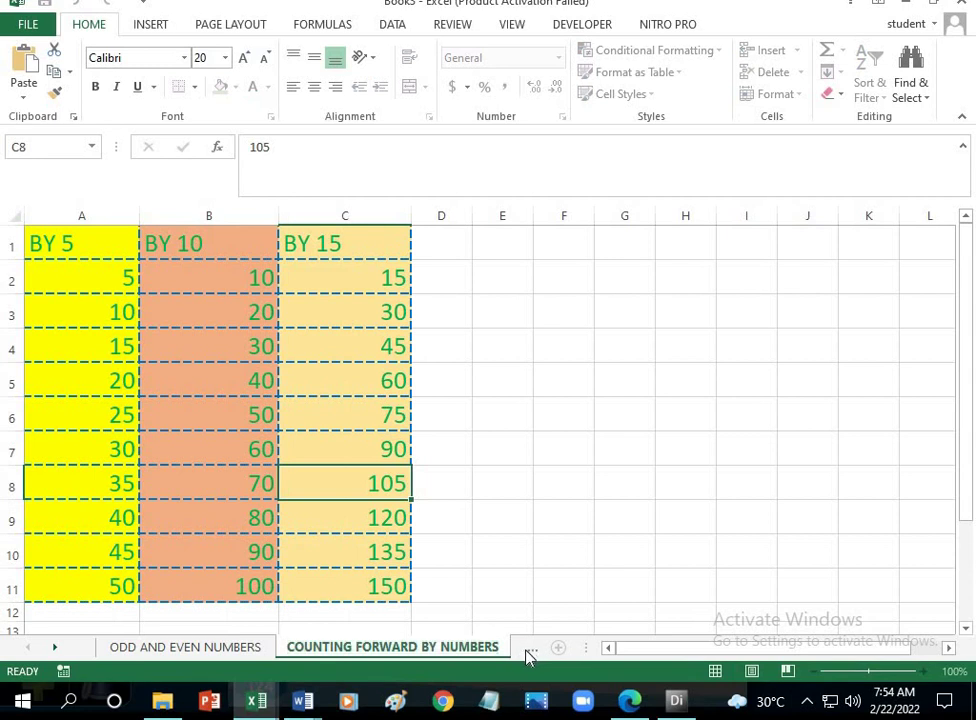
{"action": "left_click", "coordinate": [528, 649]}
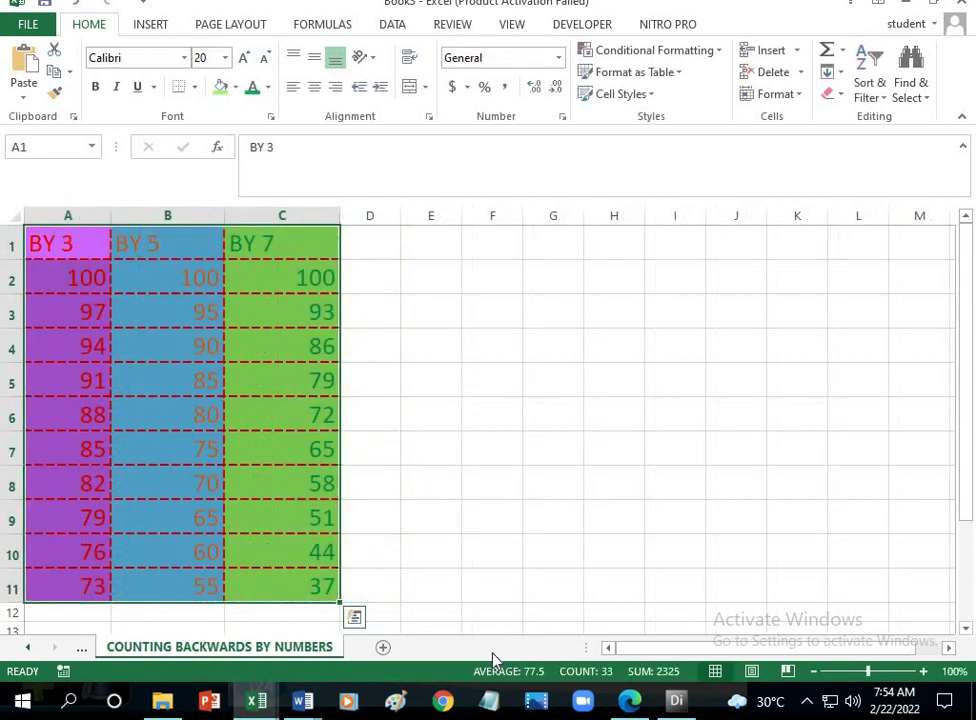
{"action": "left_click", "coordinate": [27, 649]}
{"action": "left_click", "coordinate": [27, 649]}
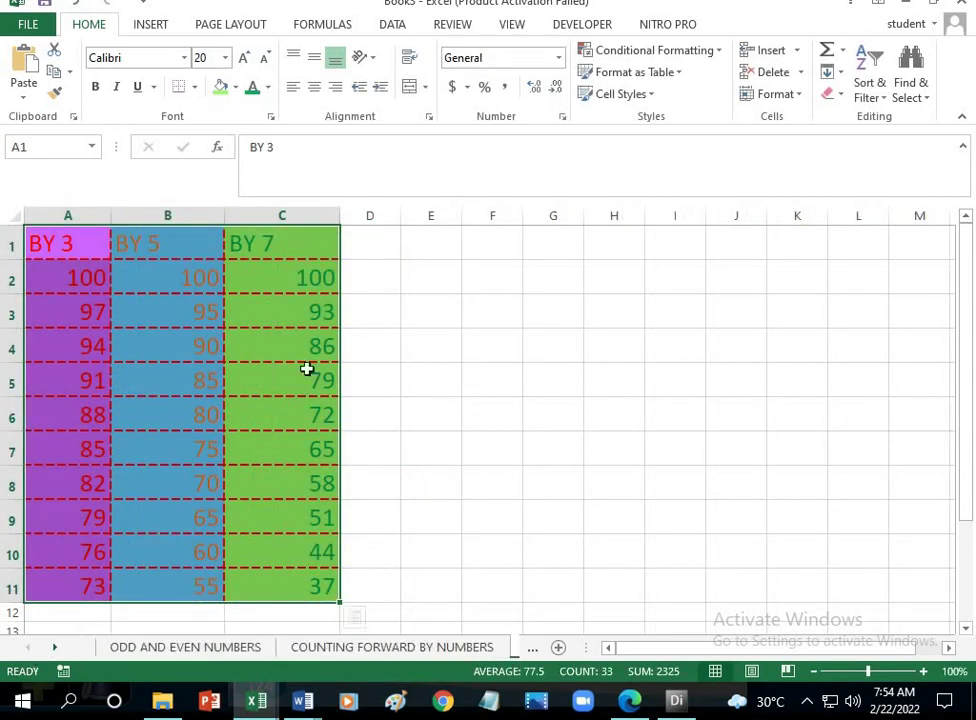
Save the workbook in the Documents folder as an Excel Workbook named ODD AND EVEN NUMBERS, followed by the author's name and P3A
{"action": "left_click", "coordinate": [28, 25]}
{"action": "left_click", "coordinate": [61, 188]}
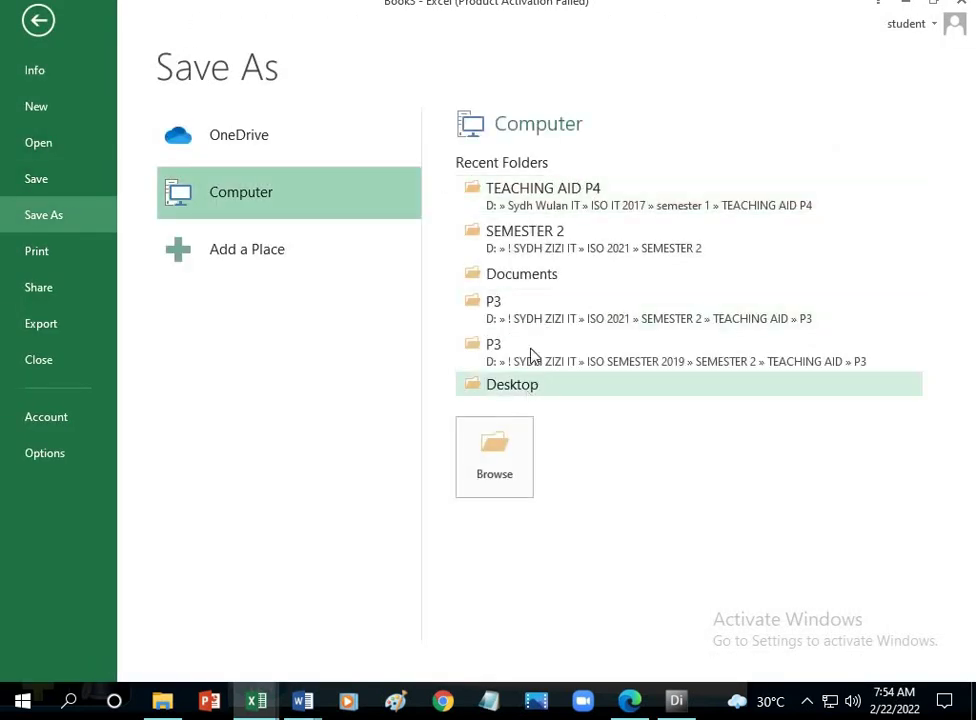
{"action": "left_click", "coordinate": [549, 273]}
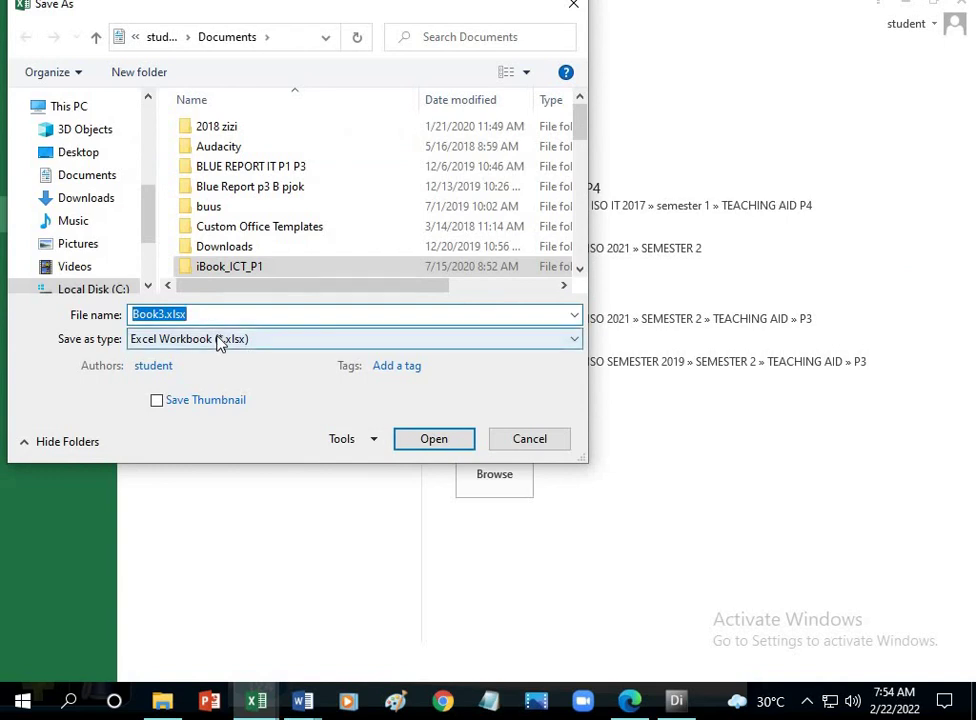
{"action": "key", "text": "BackSpace"}
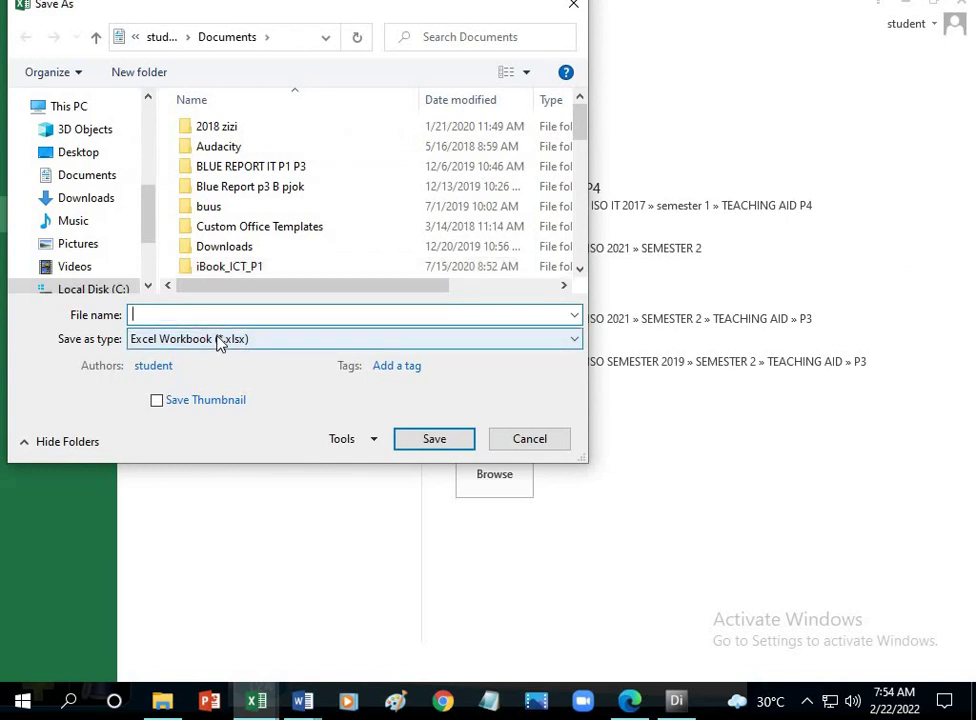
{"action": "left_click", "coordinate": [100, 179]}
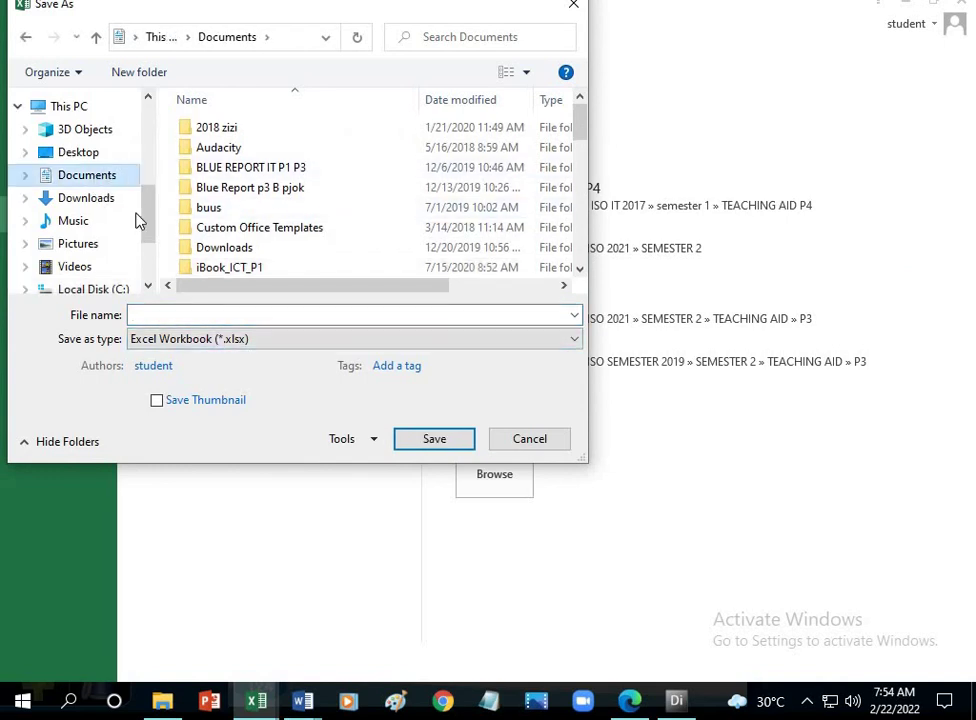
{"action": "left_click", "coordinate": [177, 316]}
{"action": "type", "text": "A"}
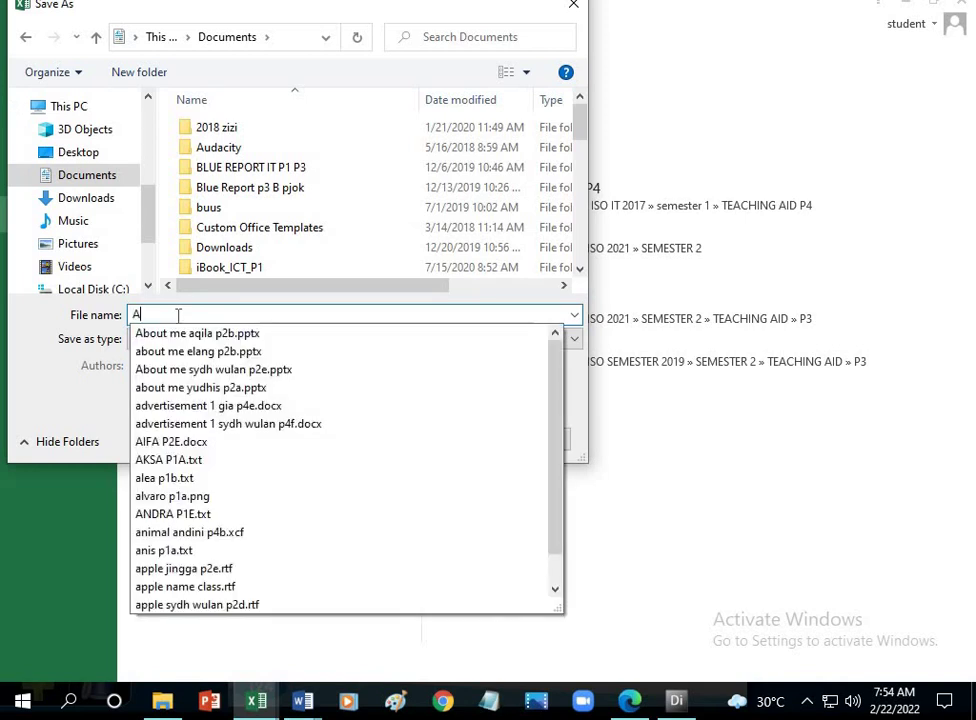
{"action": "key", "text": "BackSpace"}
{"action": "type", "text": "ODD AND "}
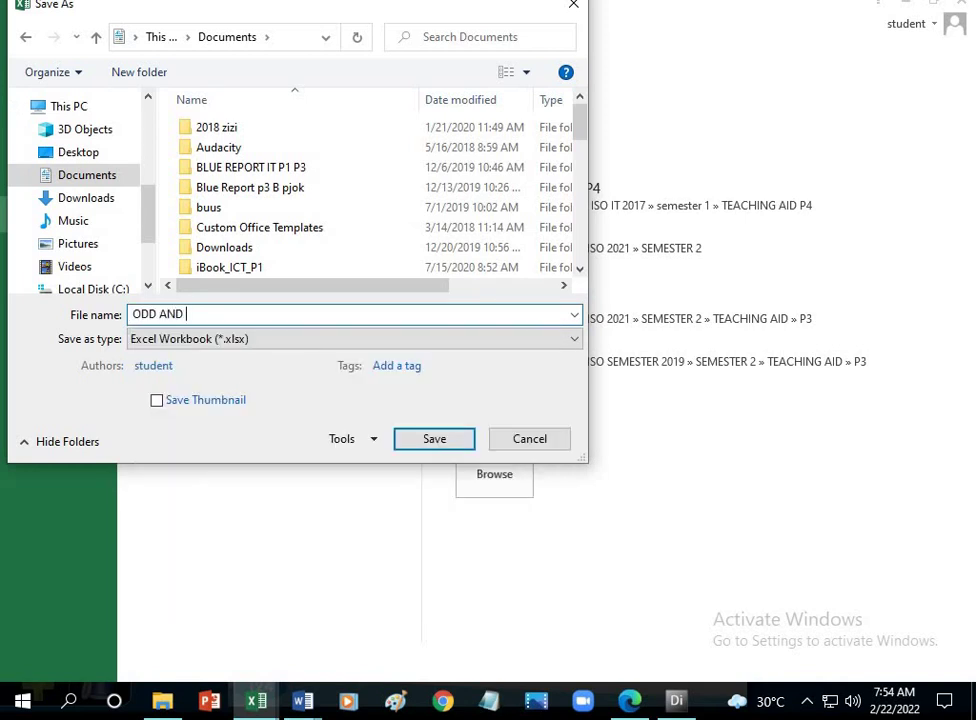
{"action": "type", "text": "EVEN NUMBERS"}
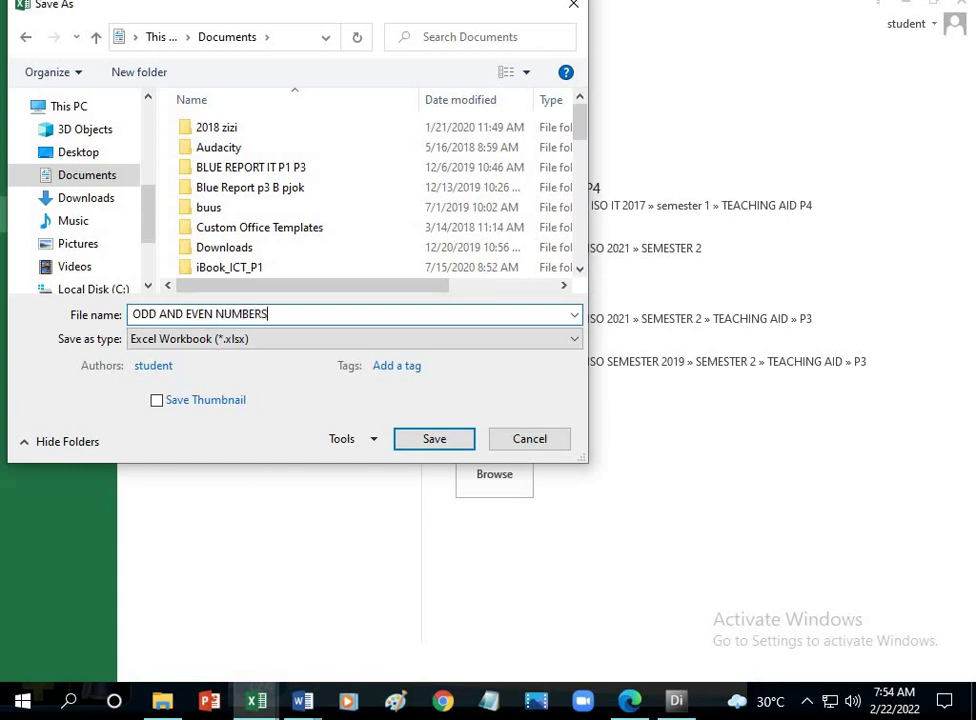
{"action": "type", "text": " SYDH ZIZI P3A"}
{"action": "left_click", "coordinate": [440, 443]}
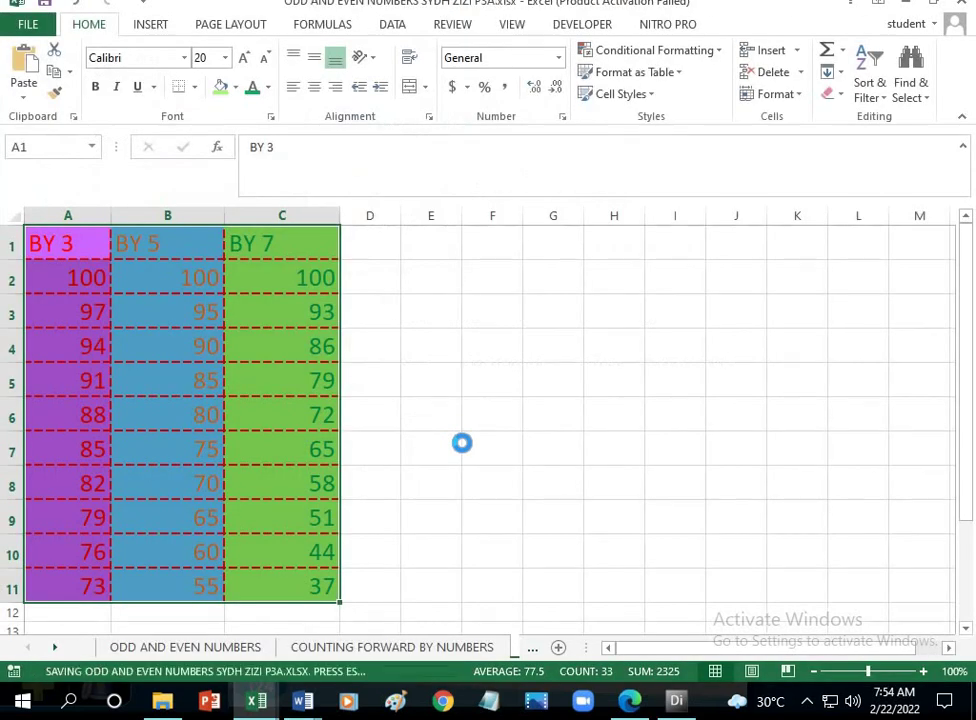